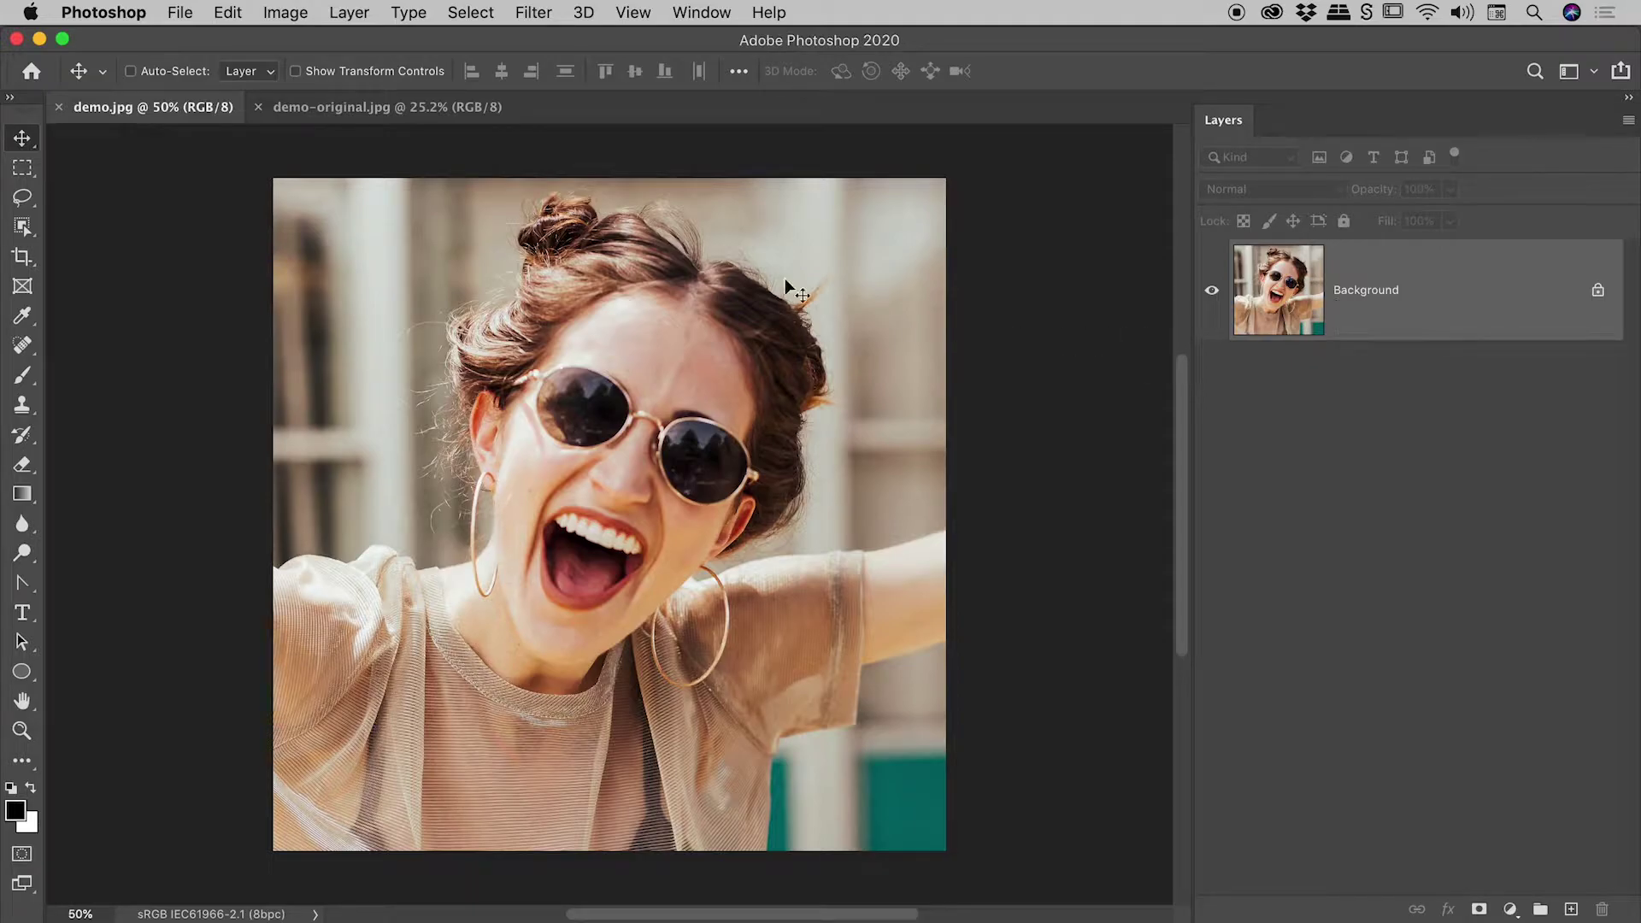
# Convert the Background layer for Smart Filters and open the Camera Raw Filter on it.
pyautogui.click(534, 14)
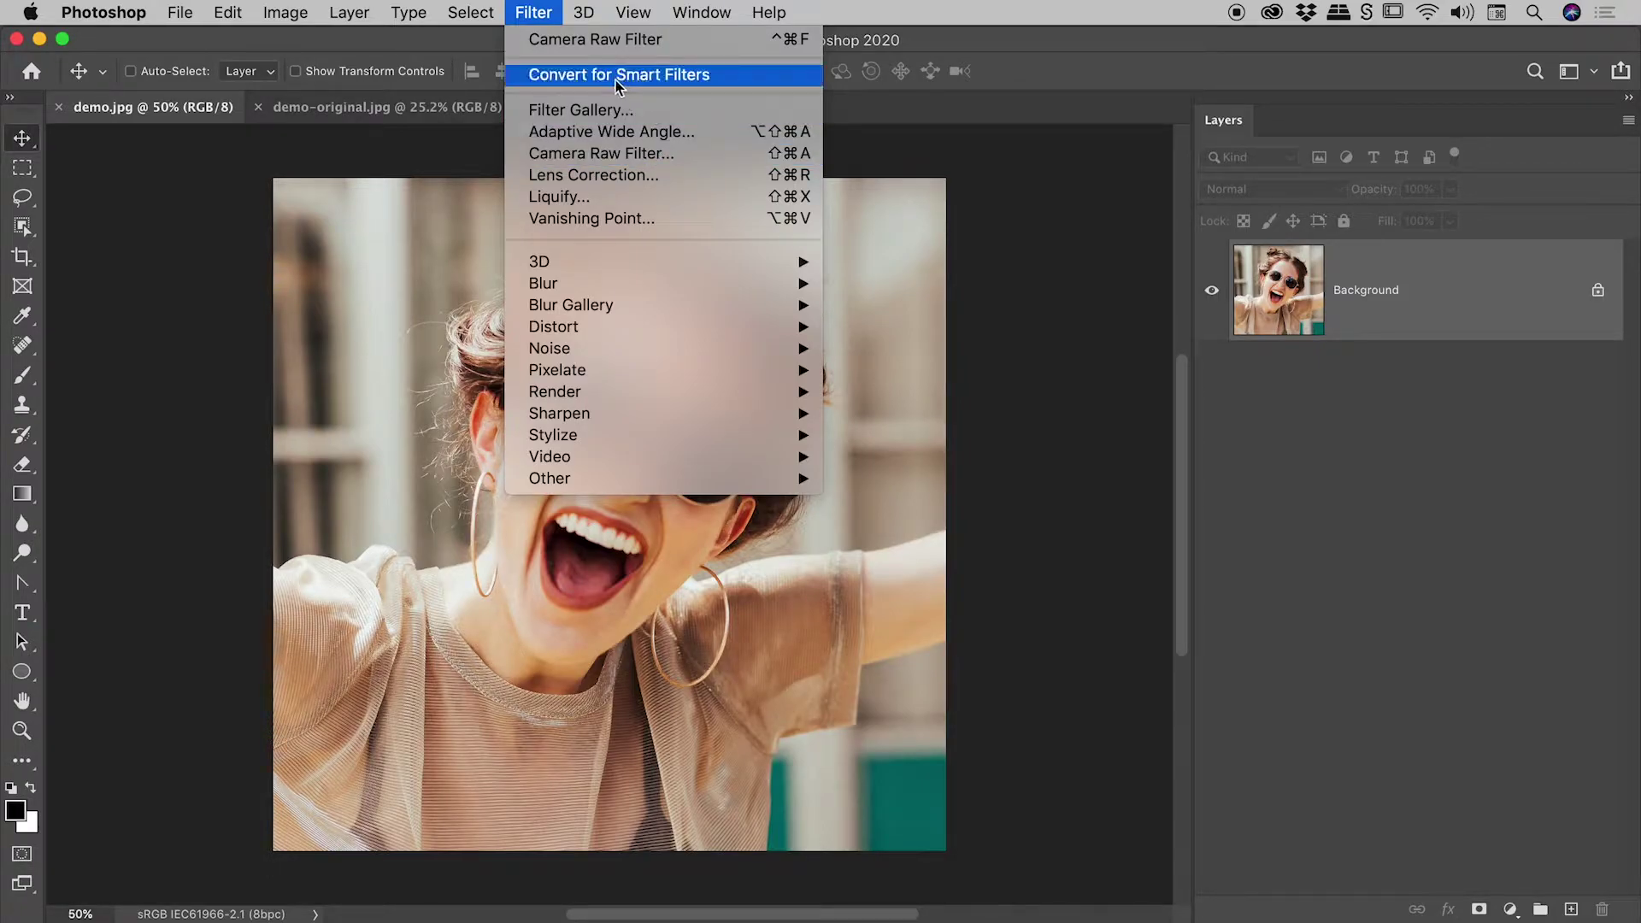
pyautogui.click(664, 85)
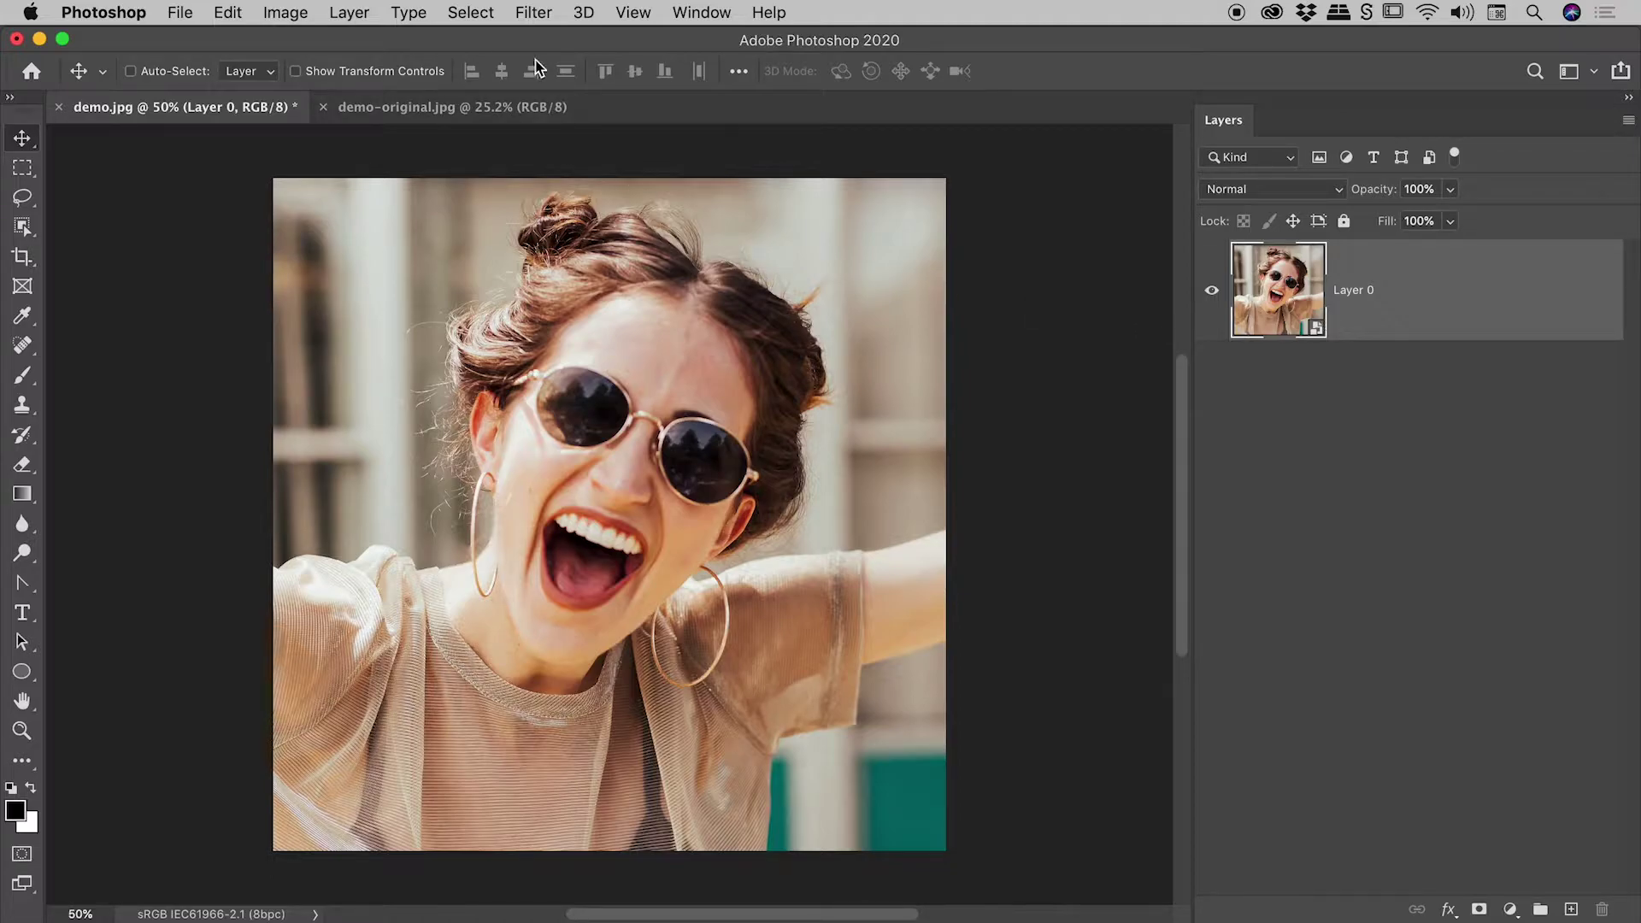
pyautogui.click(533, 12)
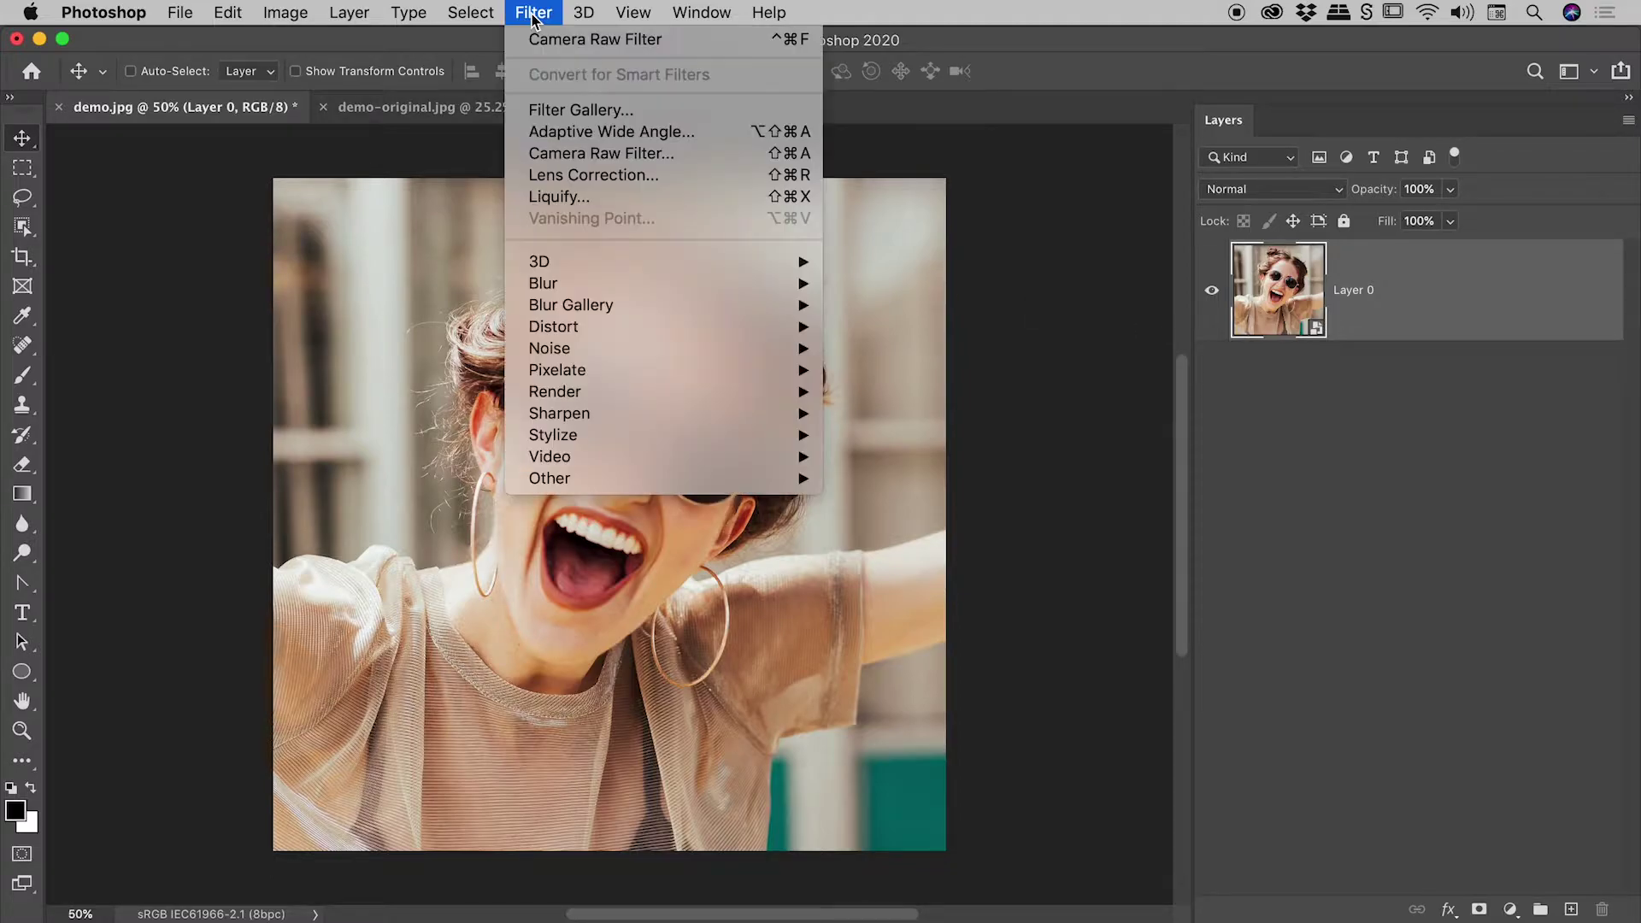
pyautogui.click(634, 155)
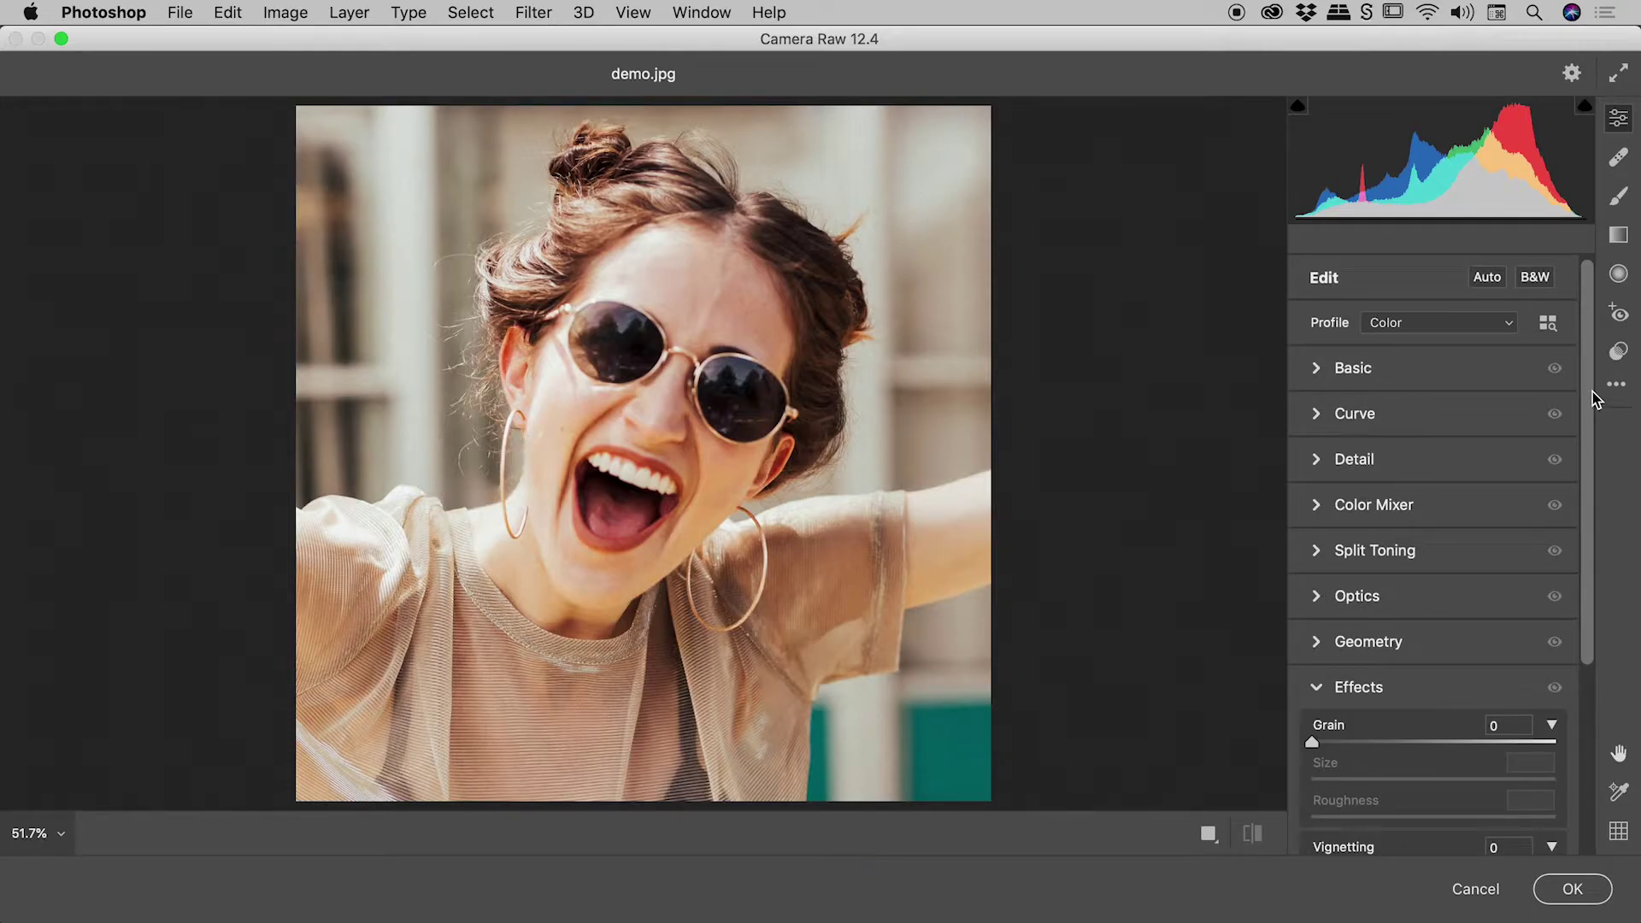
# Expand the Effects settings in Camera Raw and darken the photo's edges with vignetting at -100.
pyautogui.moveTo(1591, 392); pyautogui.dragTo(1601, 589)
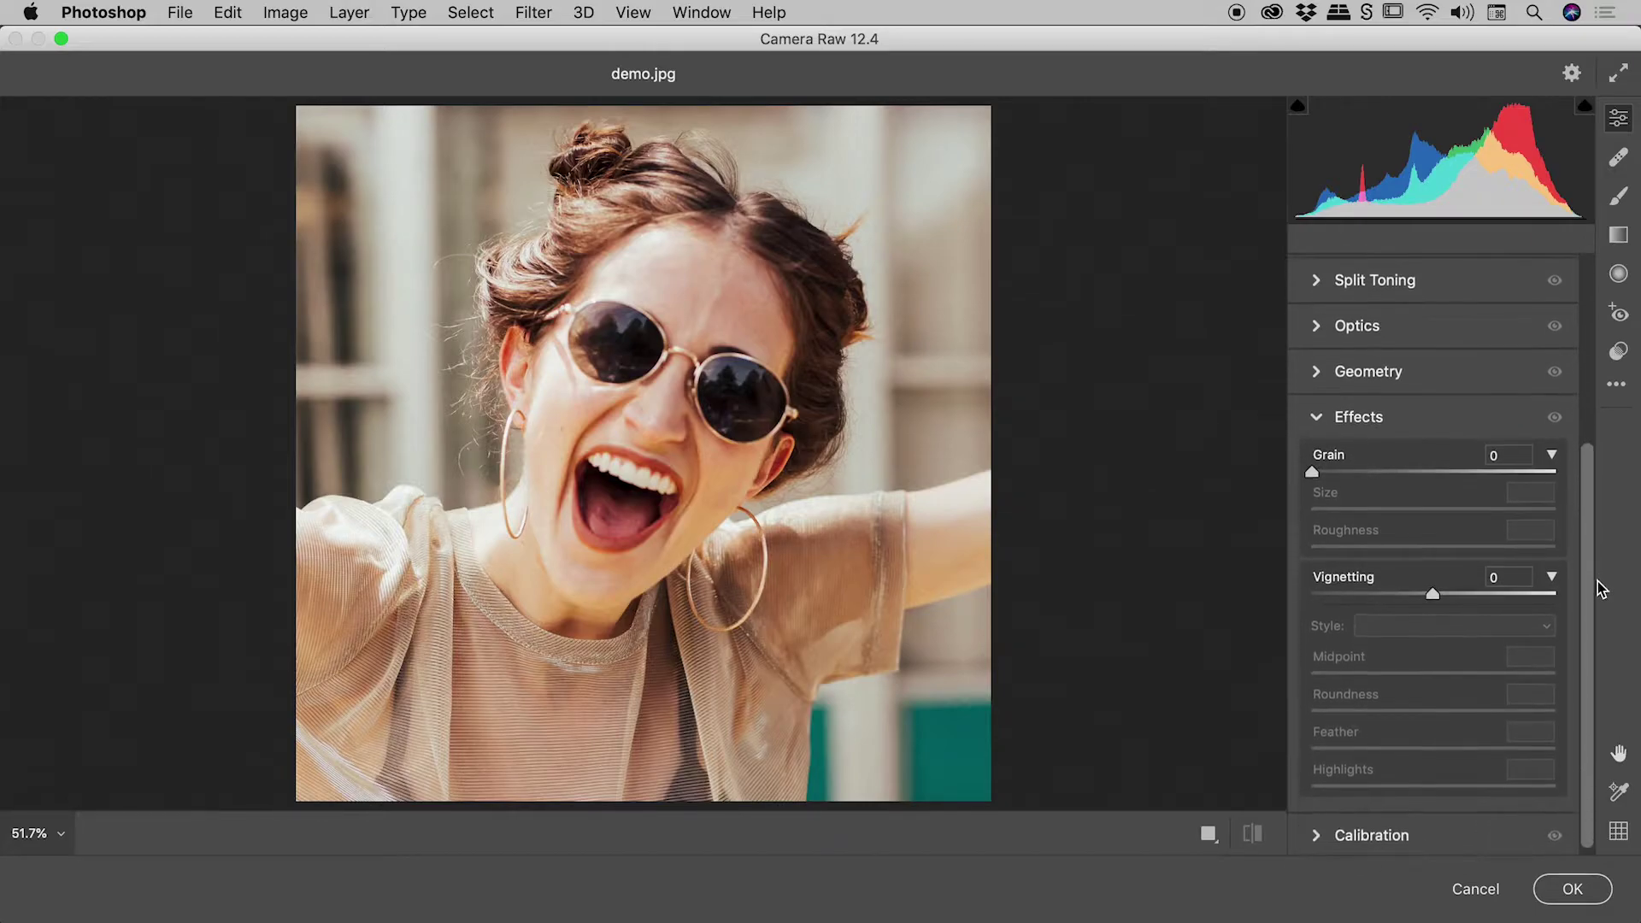
pyautogui.scroll(5, 1597, 576)
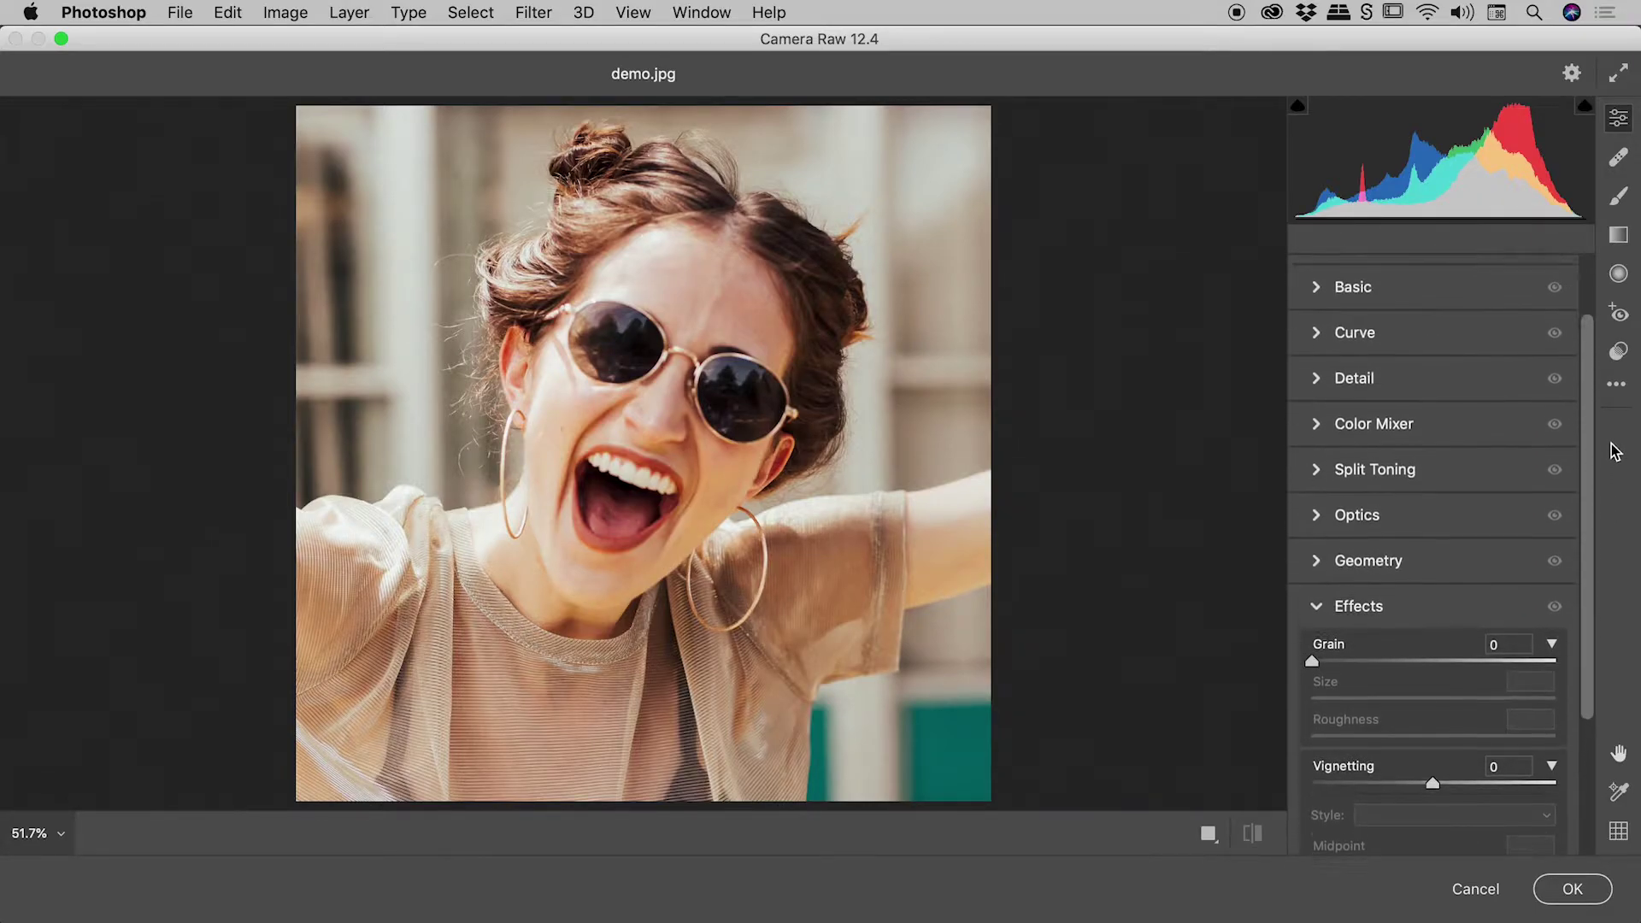
pyautogui.click(1365, 626)
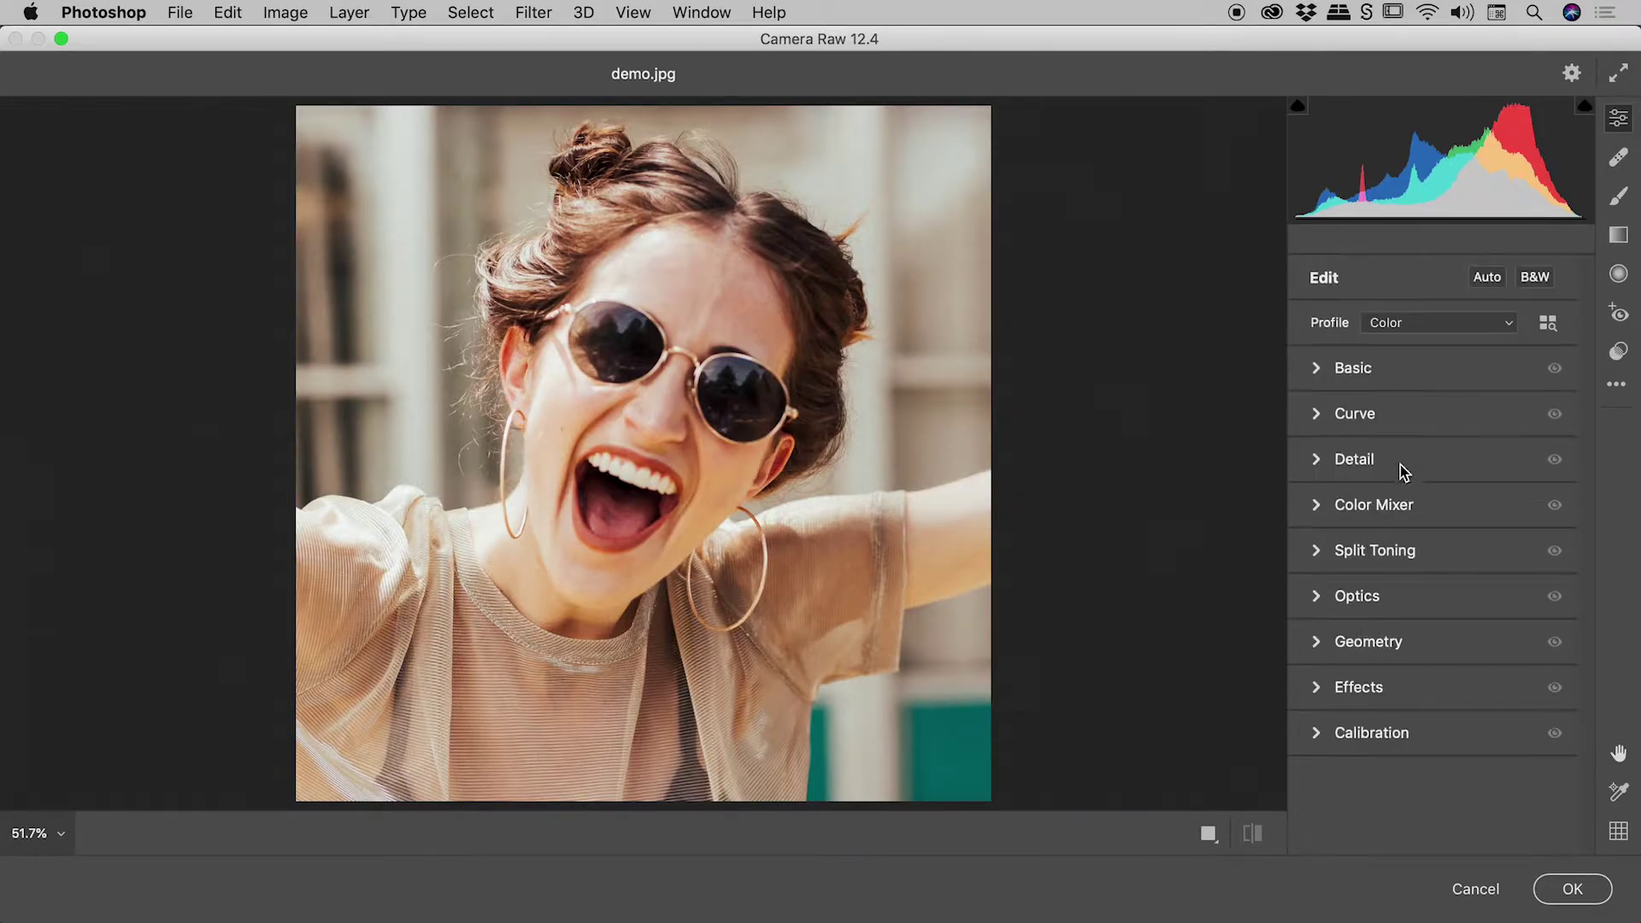
pyautogui.click(1336, 694)
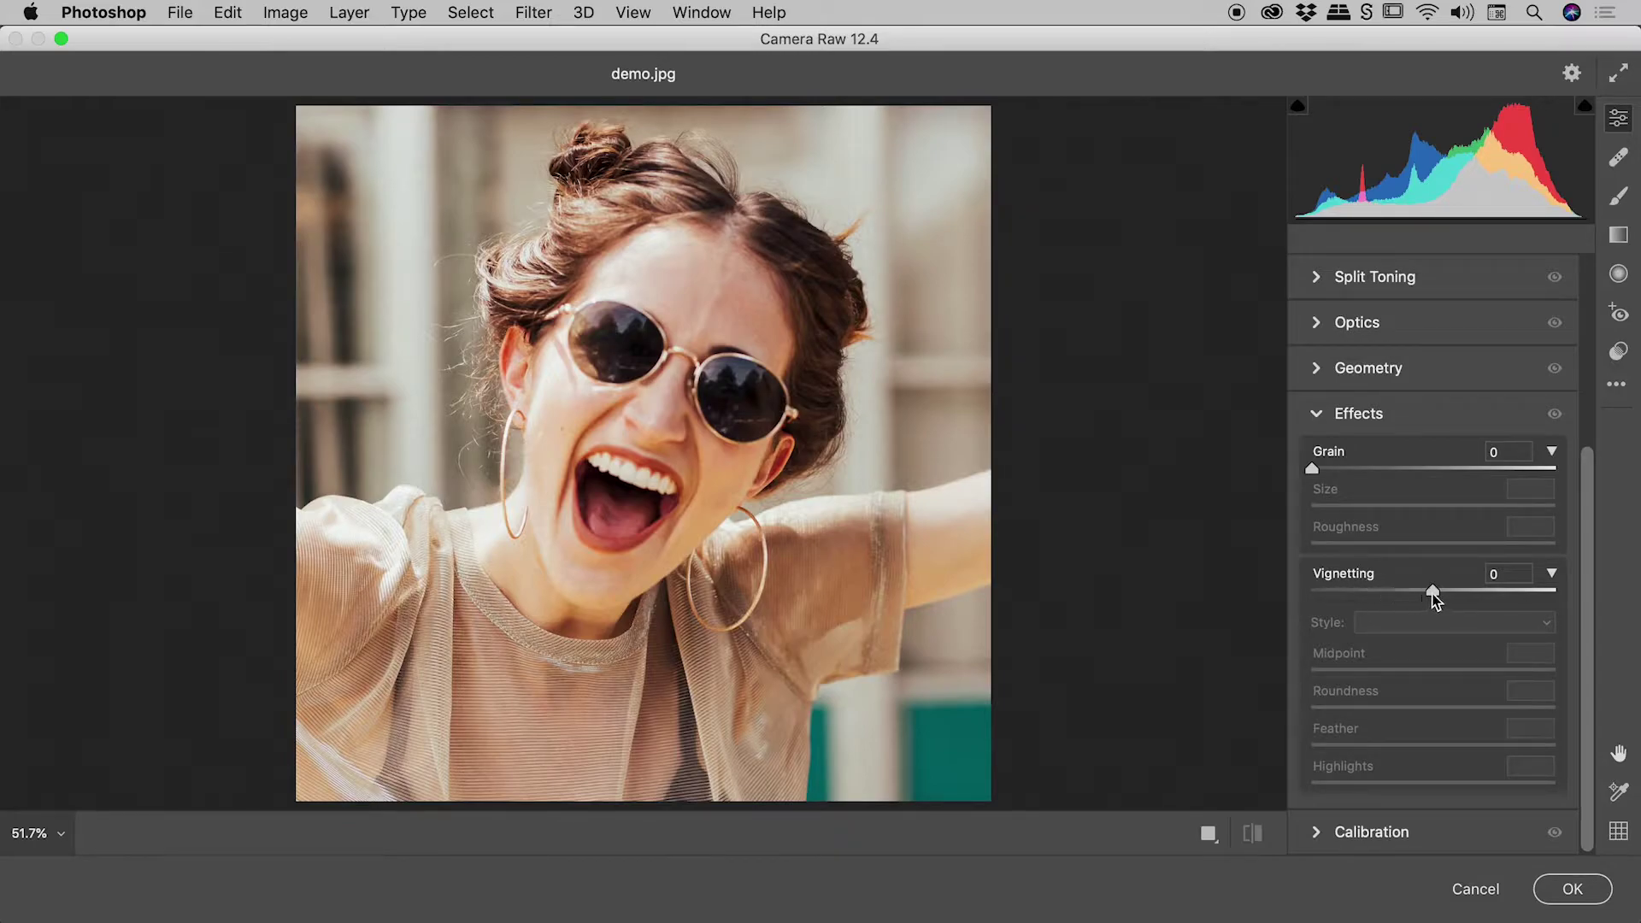
pyautogui.moveTo(1433, 592); pyautogui.dragTo(1417, 591)
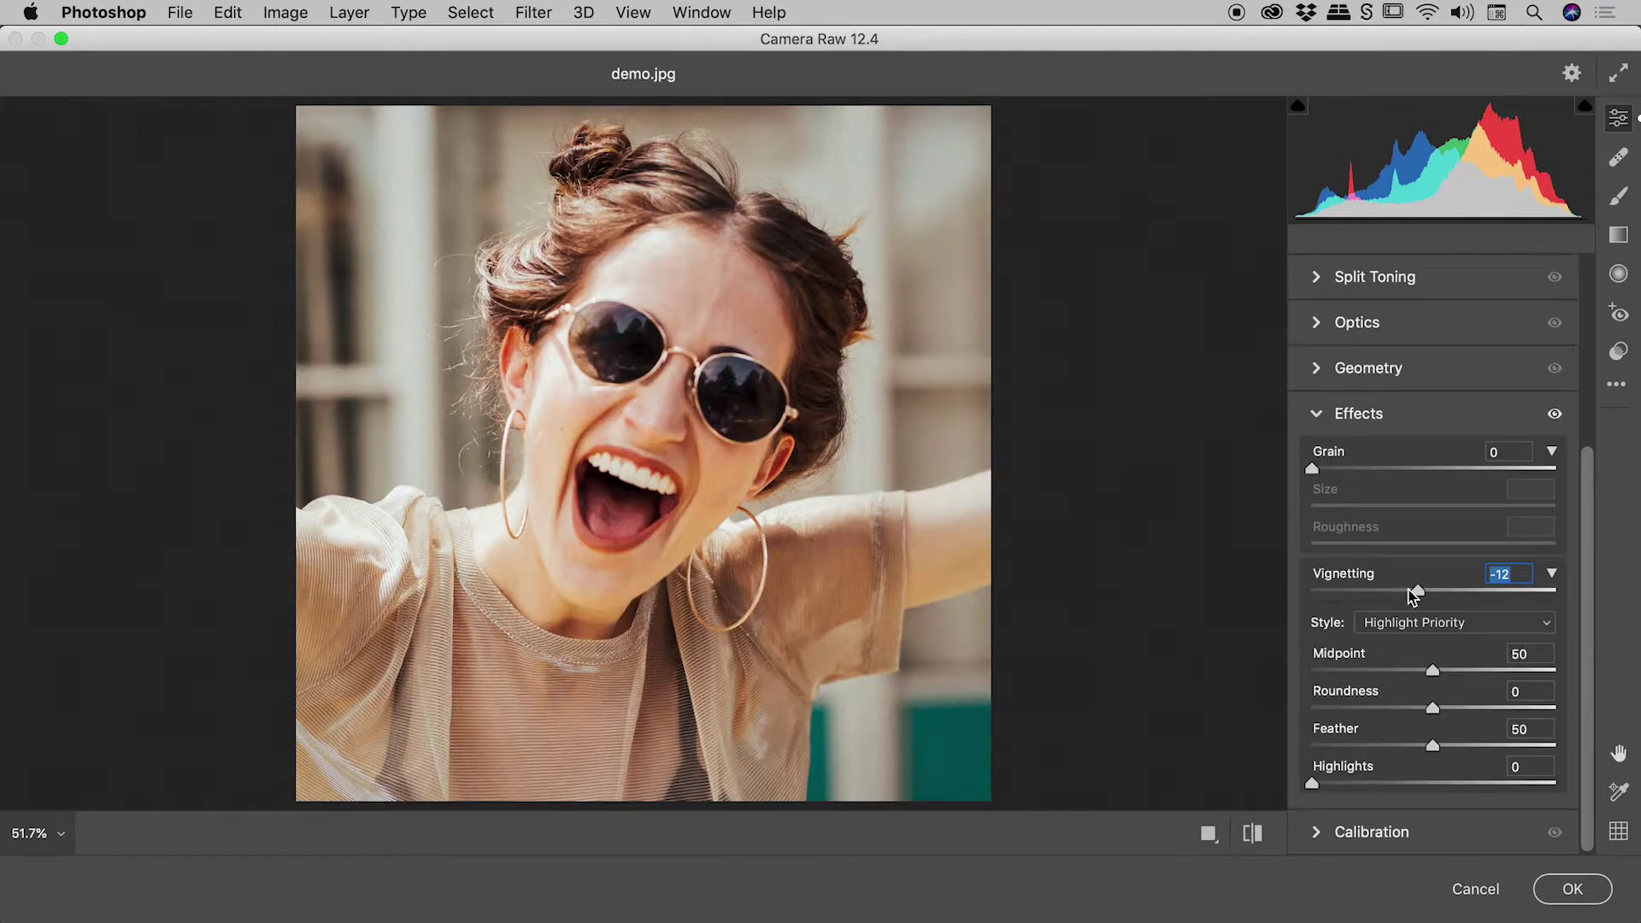
pyautogui.moveTo(1417, 592); pyautogui.dragTo(1285, 590)
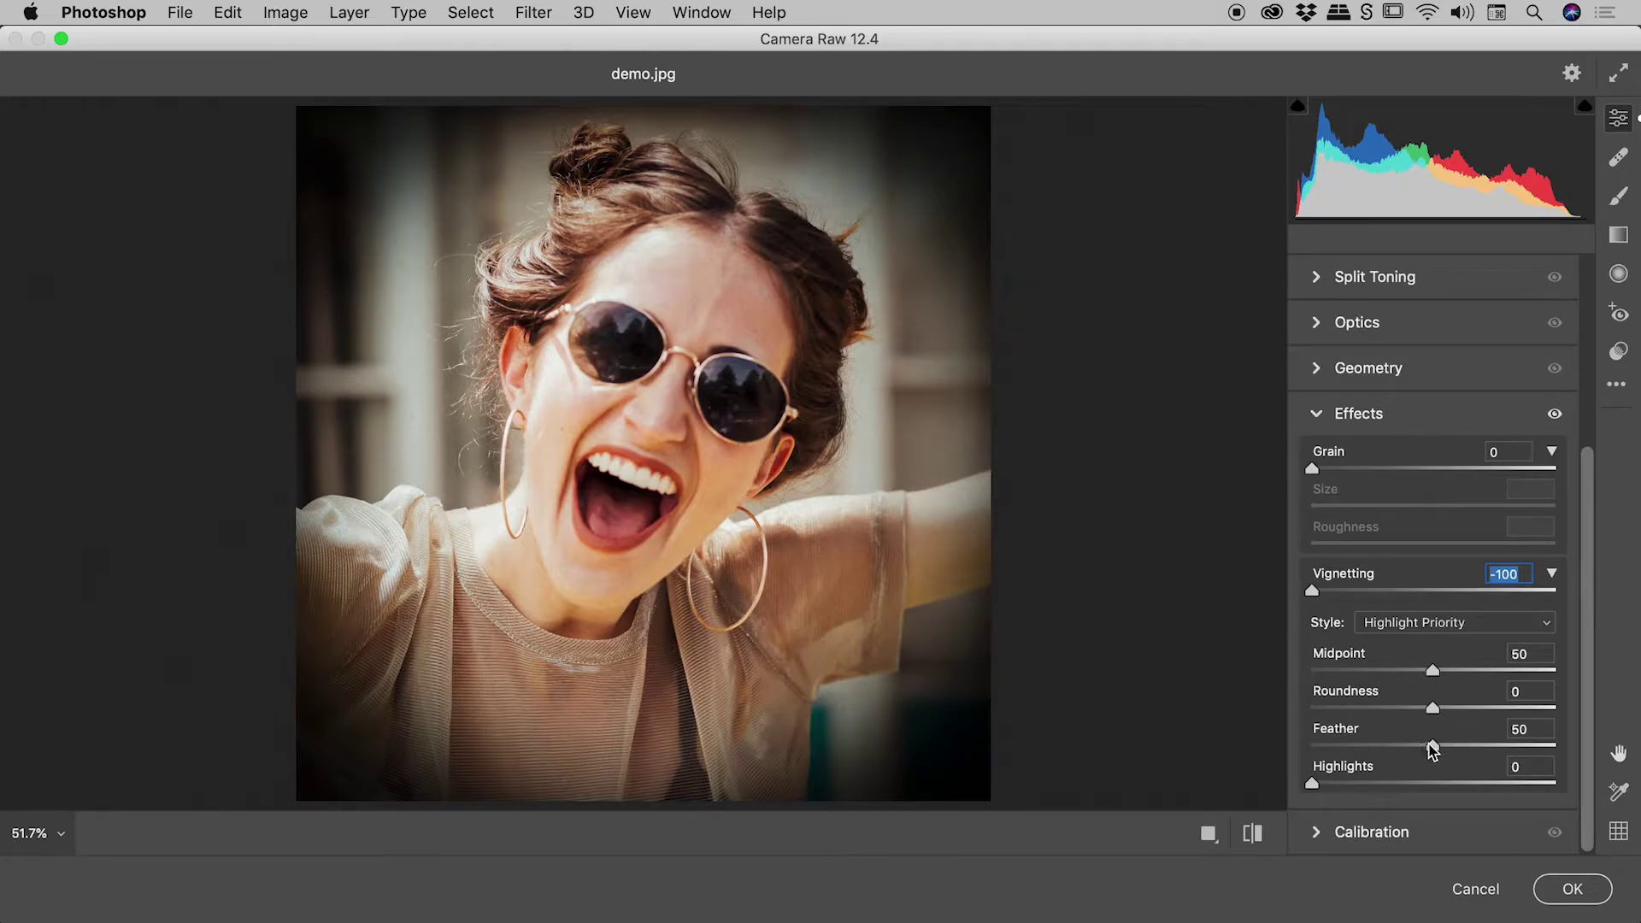
# Shape the vignette with midpoint 39 and roundness -19, trying feather 0 and settling on feather 17.
pyautogui.moveTo(1434, 746); pyautogui.dragTo(1316, 754)
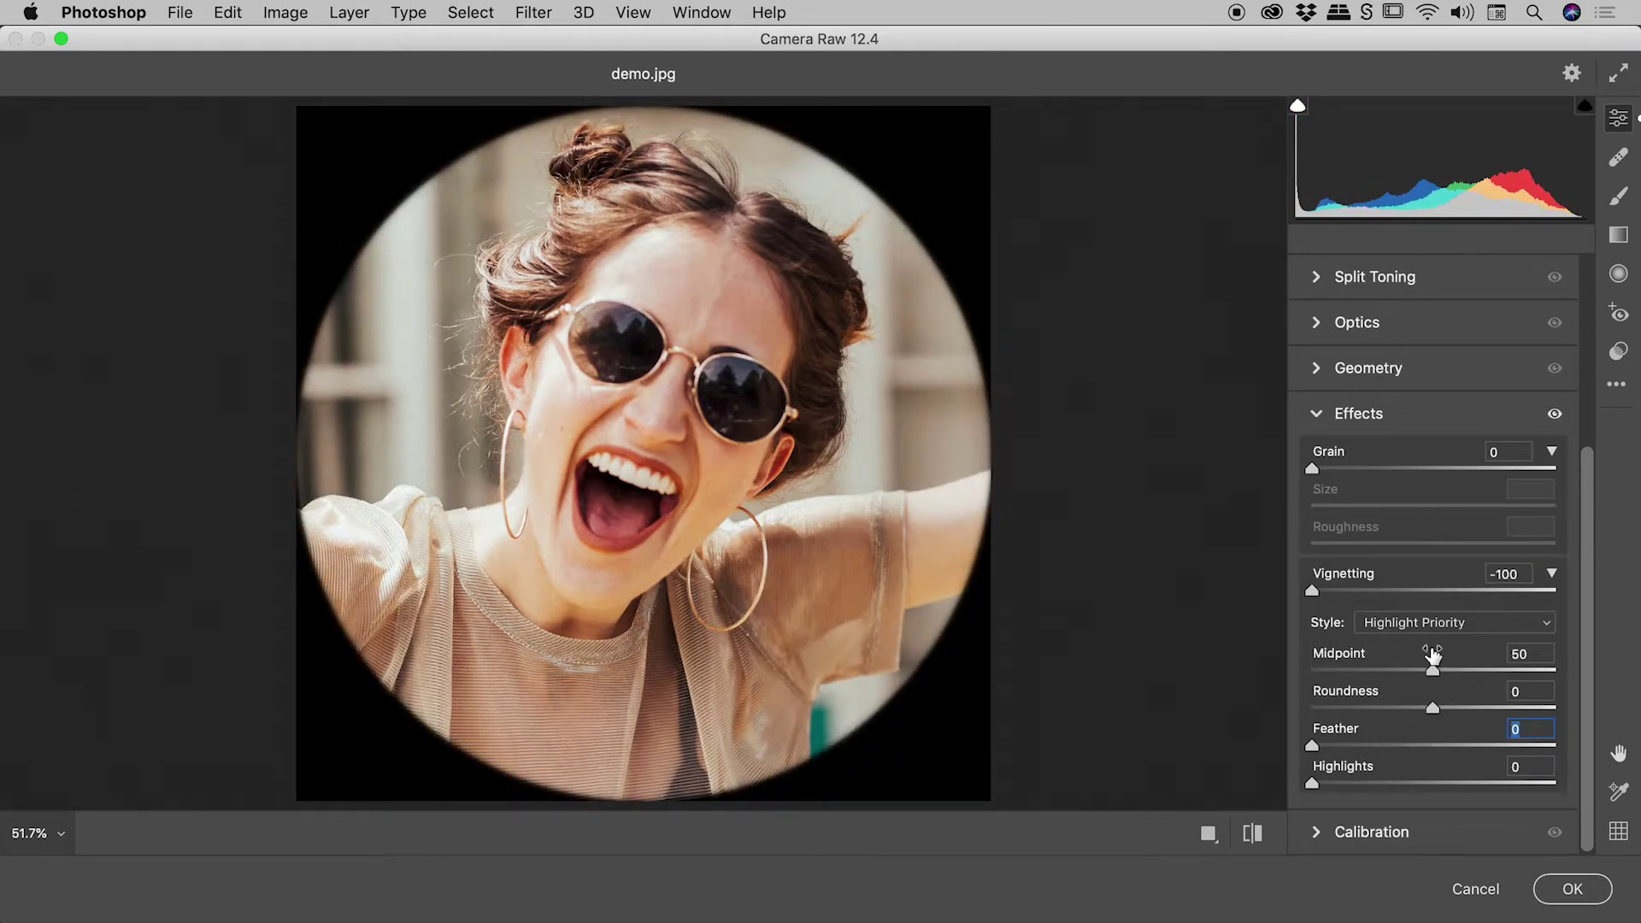
pyautogui.moveTo(1432, 670)
pyautogui.mouseDown()
pyautogui.moveTo(1363, 675)
pyautogui.moveTo(1476, 678)
pyautogui.moveTo(1379, 679)
pyautogui.moveTo(1407, 680)
pyautogui.mouseUp()
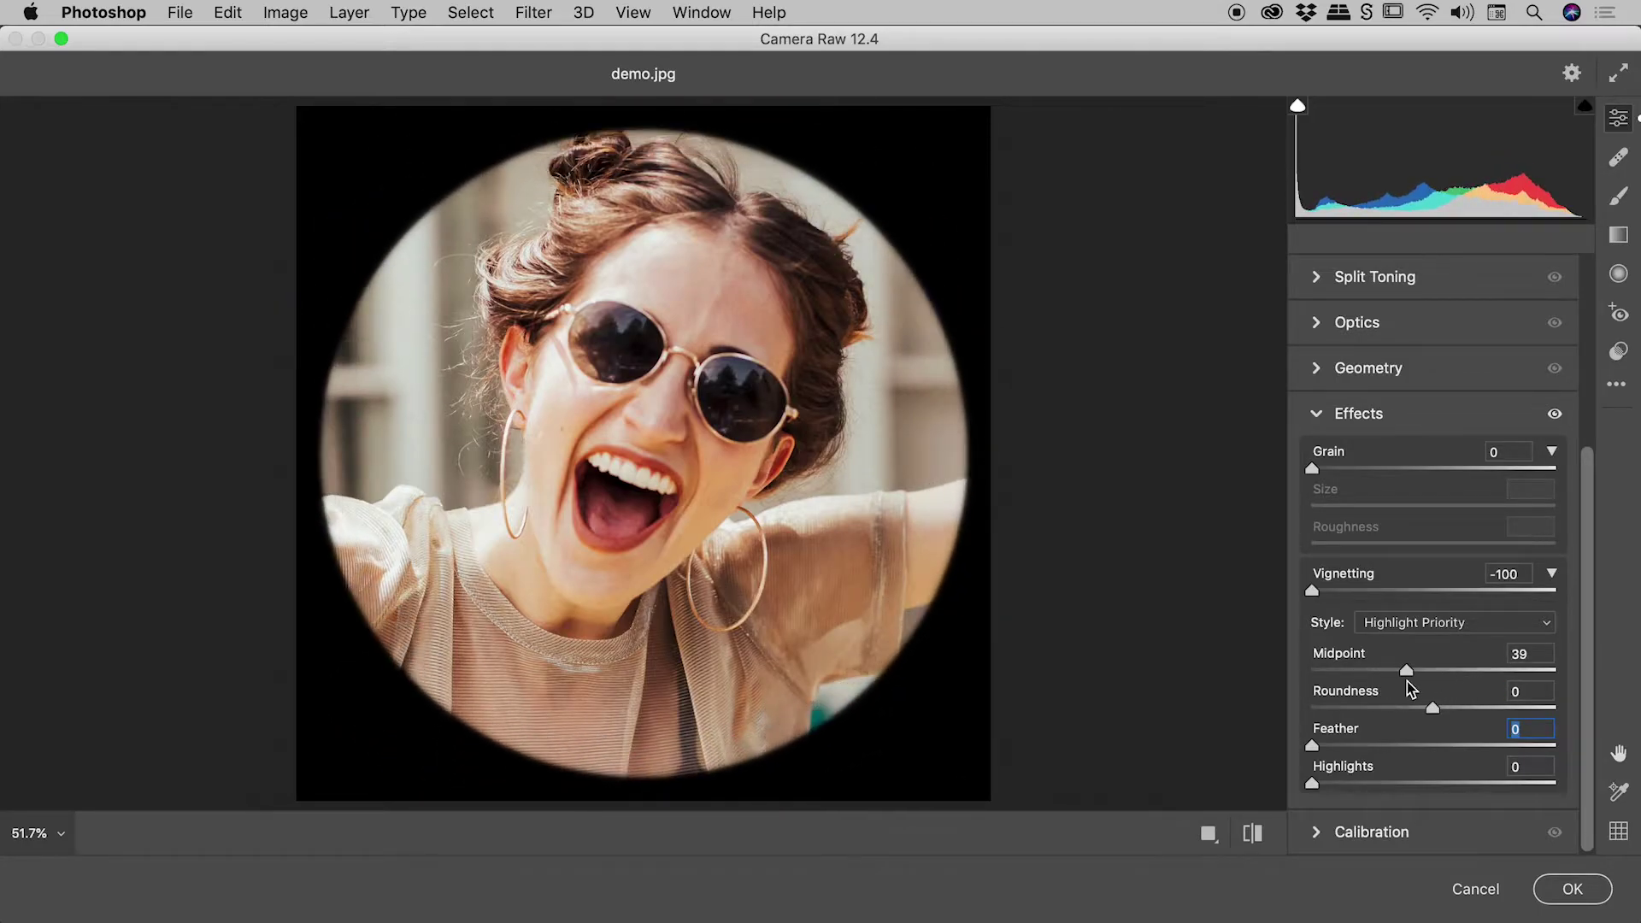
pyautogui.moveTo(1434, 709)
pyautogui.mouseDown()
pyautogui.moveTo(1333, 712)
pyautogui.moveTo(1431, 710)
pyautogui.moveTo(1373, 710)
pyautogui.moveTo(1414, 712)
pyautogui.mouseUp()
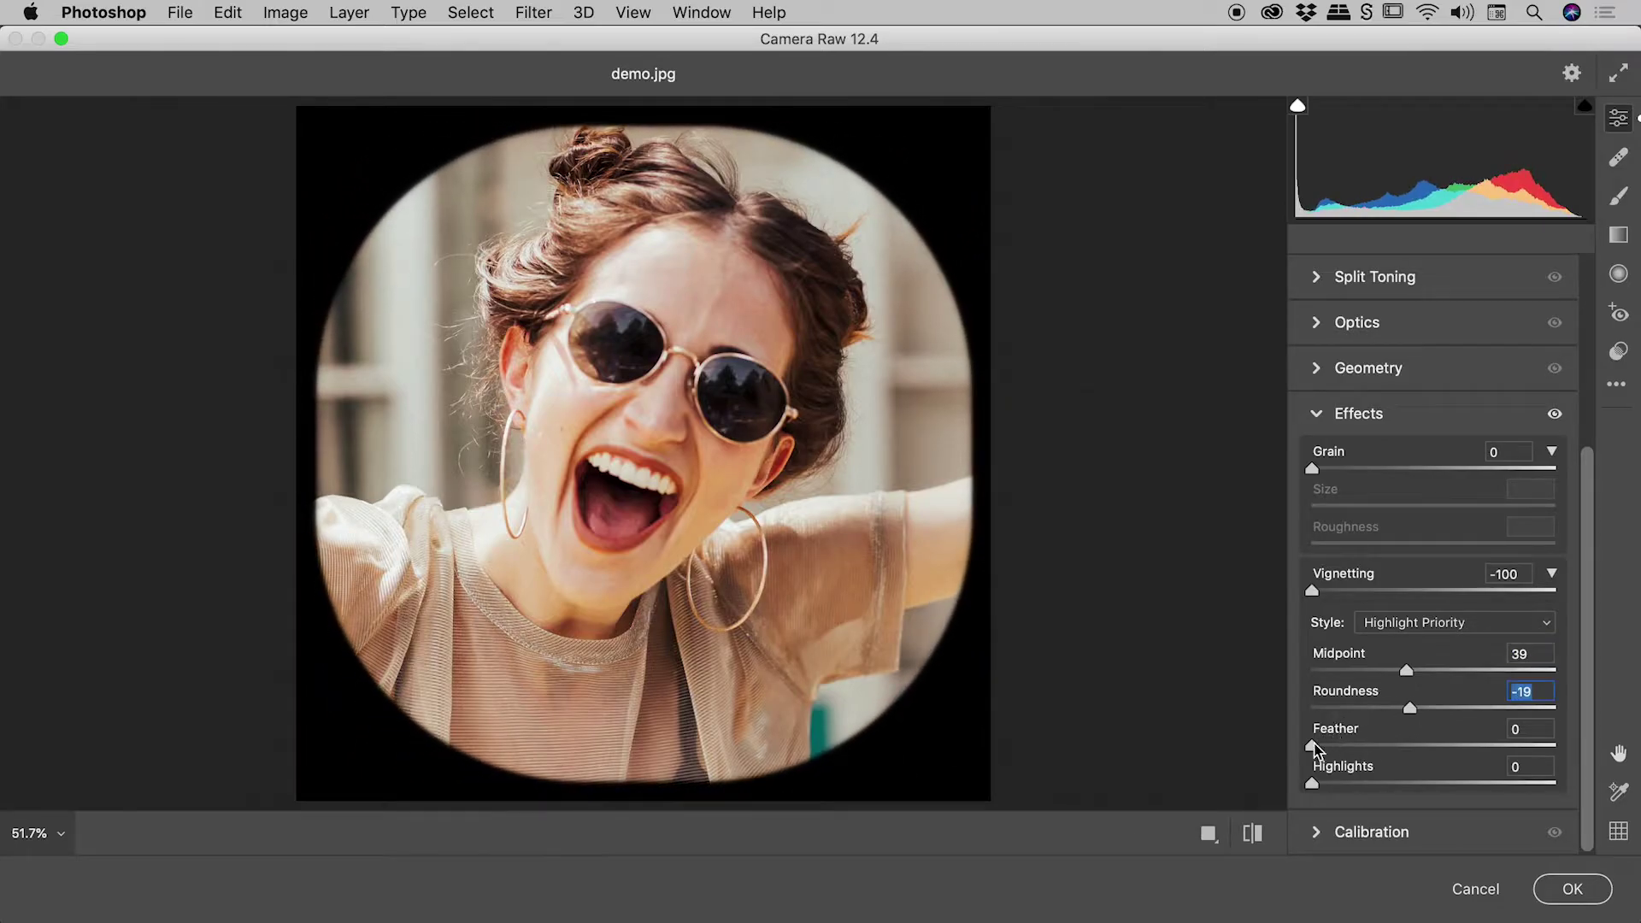
pyautogui.moveTo(1314, 745); pyautogui.dragTo(1353, 746)
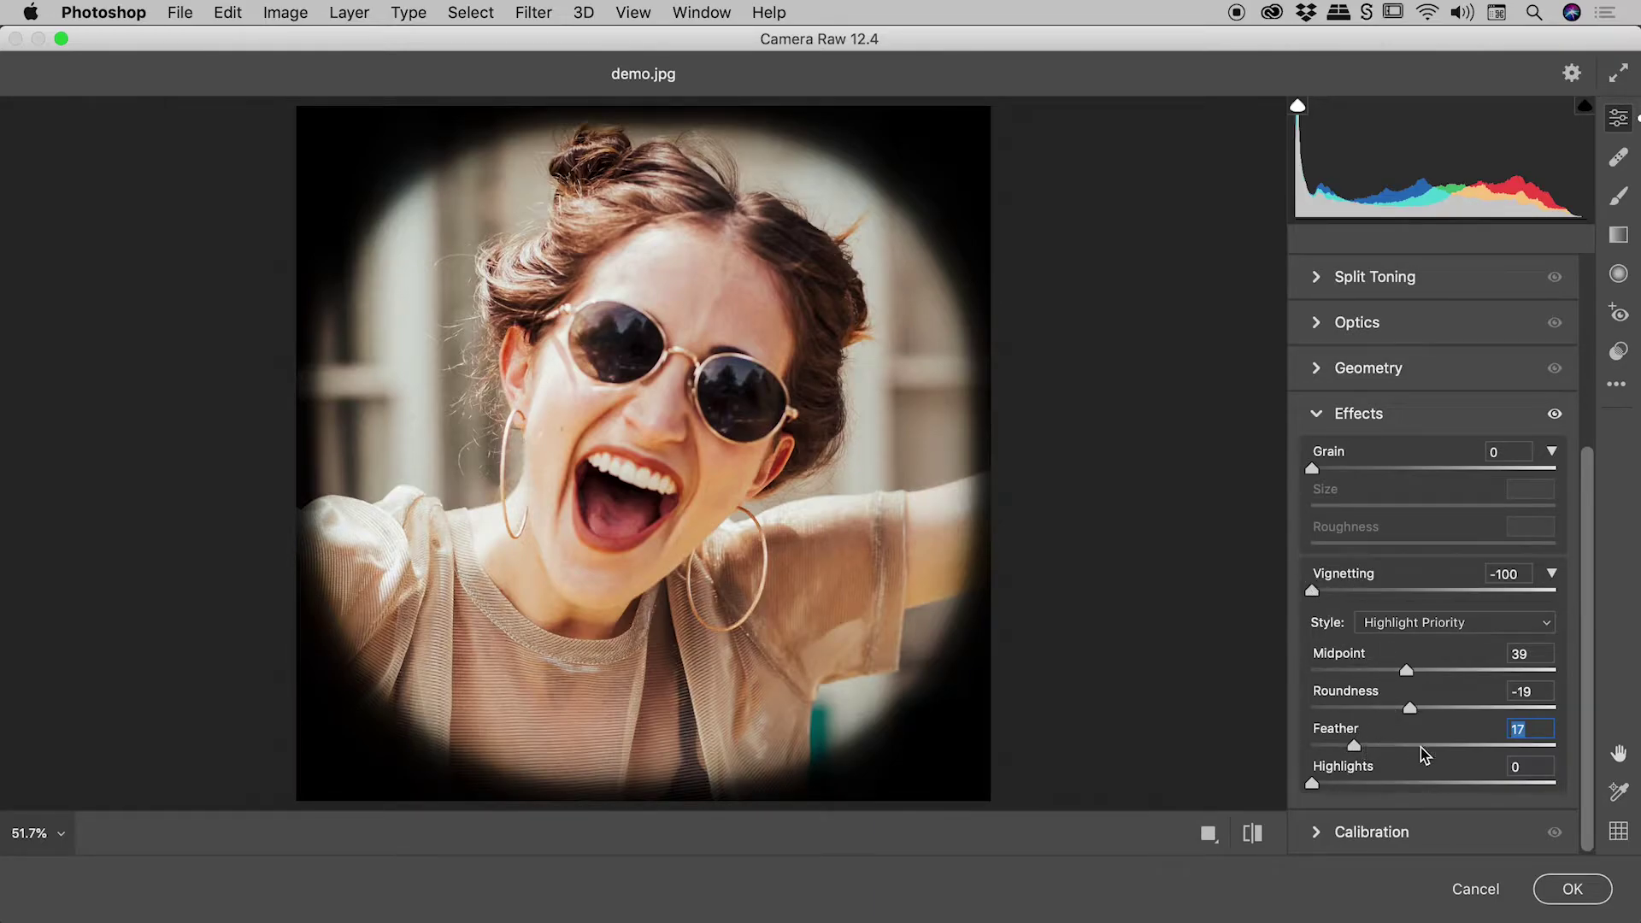
# Set the vignette's feather to 50, reset roundness to 0 and midpoint to 50, and apply the filter with vignetting at -68.
pyautogui.write('50')
pyautogui.press('Return')
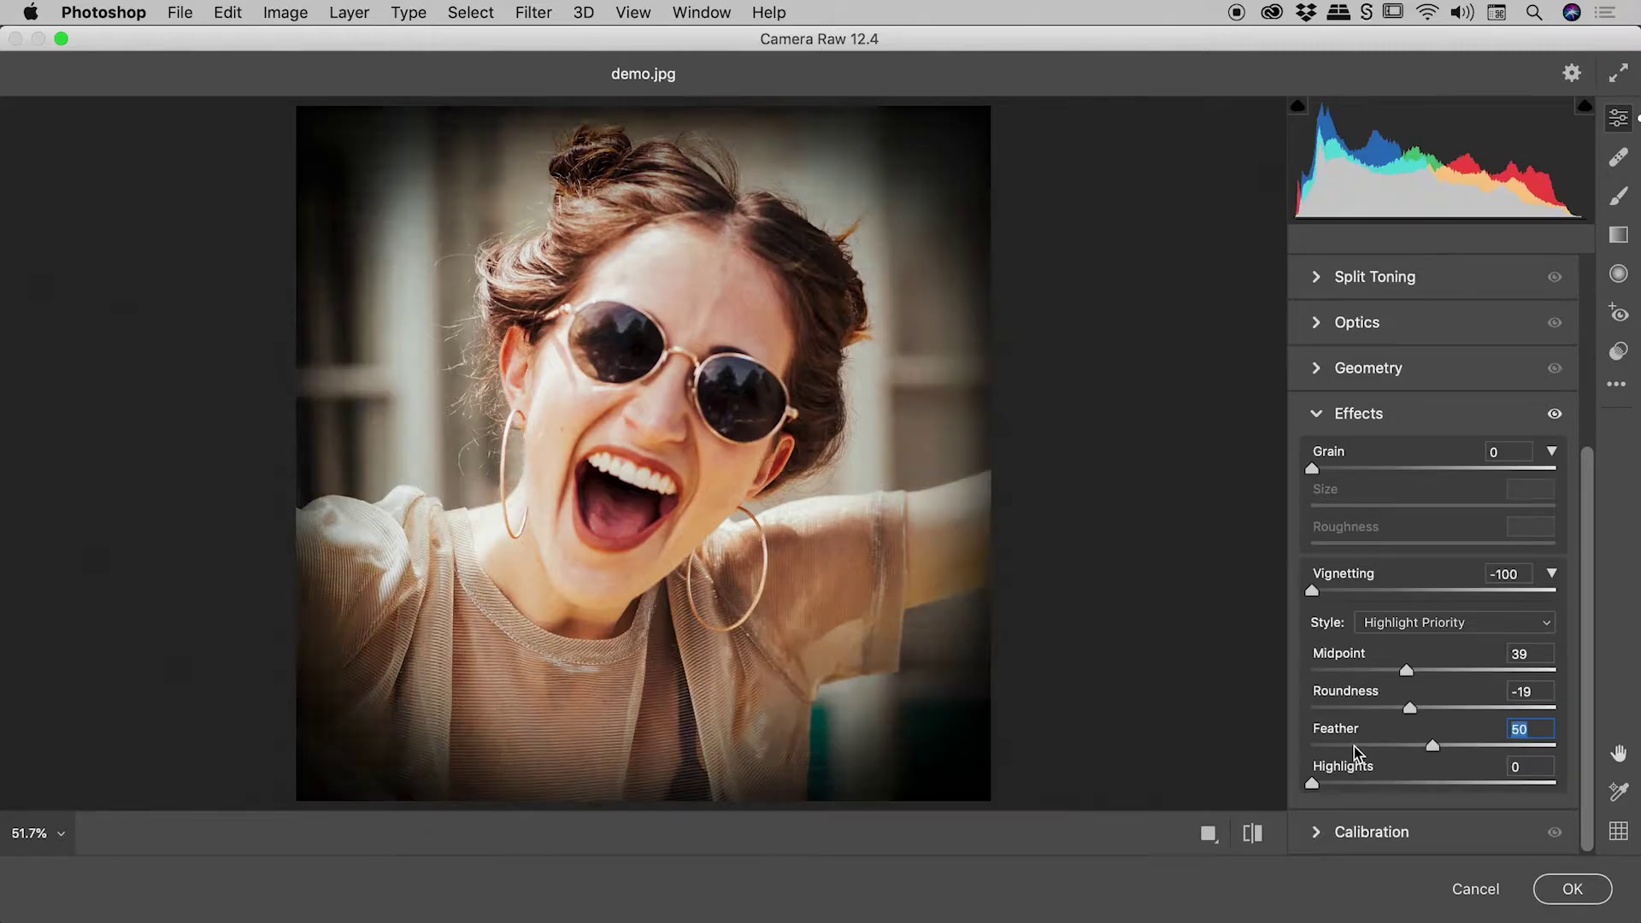
pyautogui.doubleClick(1411, 709)
pyautogui.doubleClick(1406, 668)
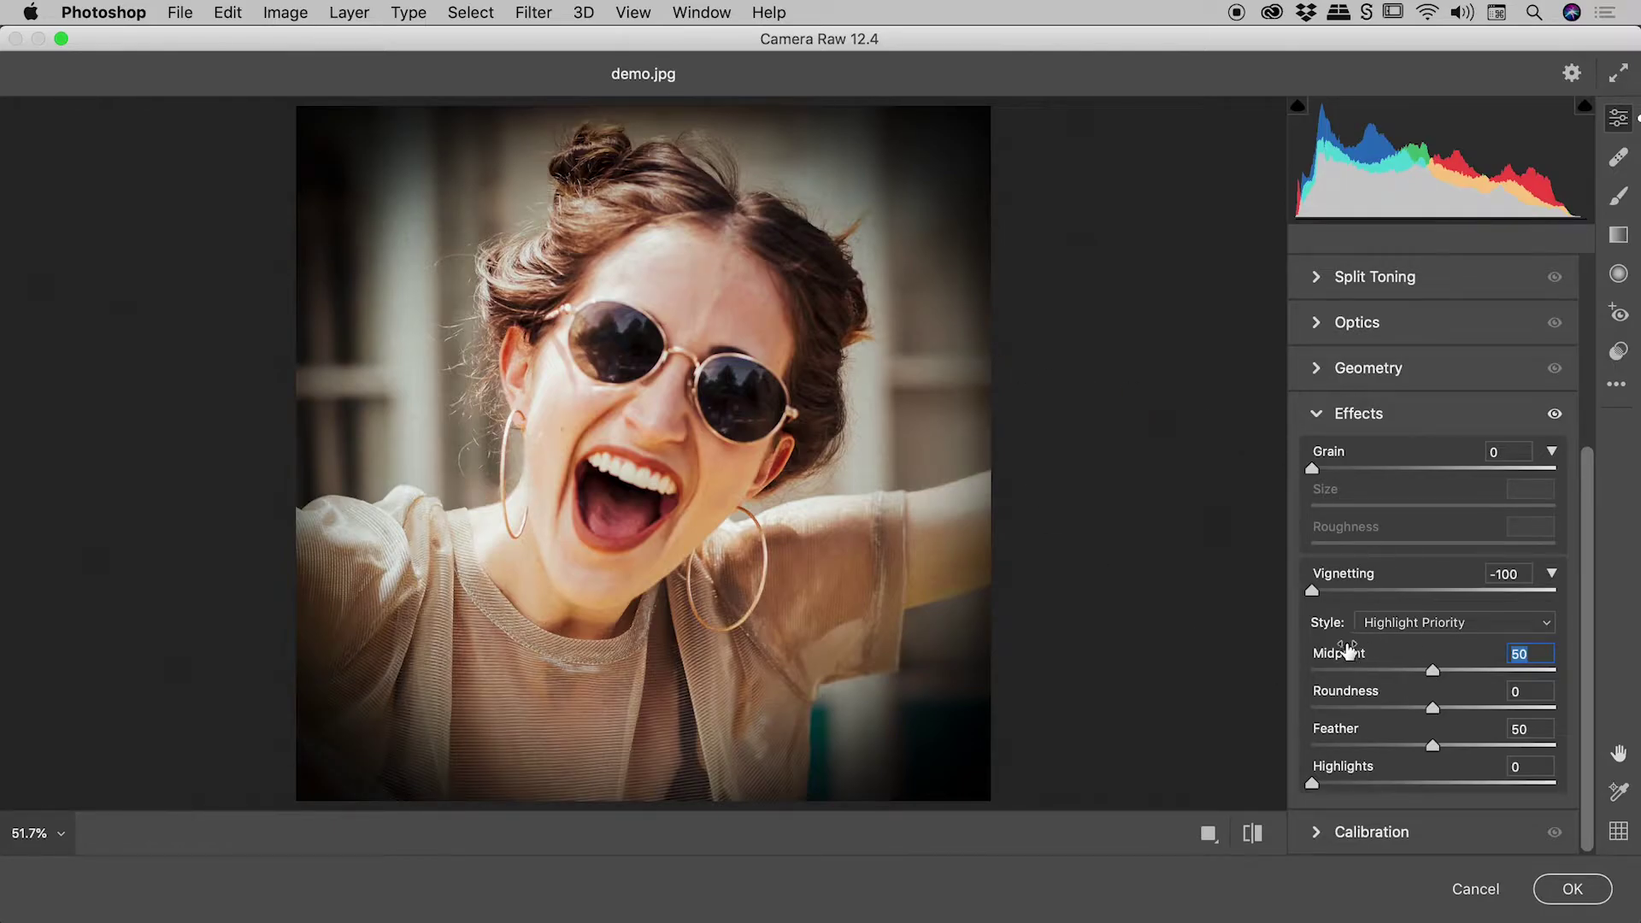
pyautogui.moveTo(1315, 592); pyautogui.dragTo(1352, 592)
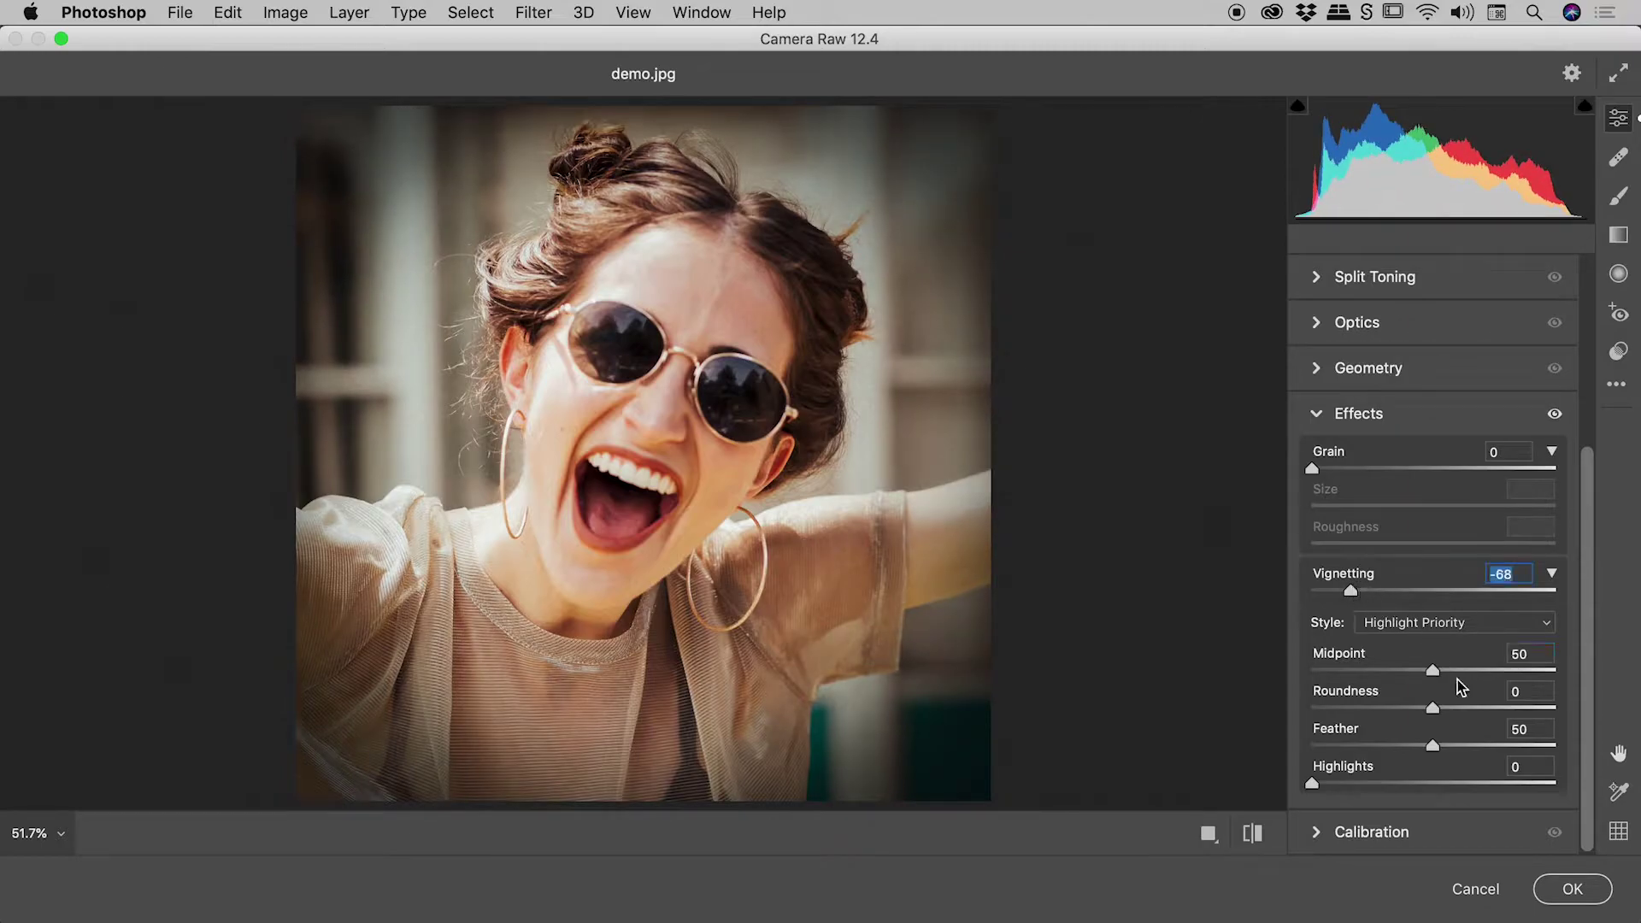
pyautogui.click(1572, 888)
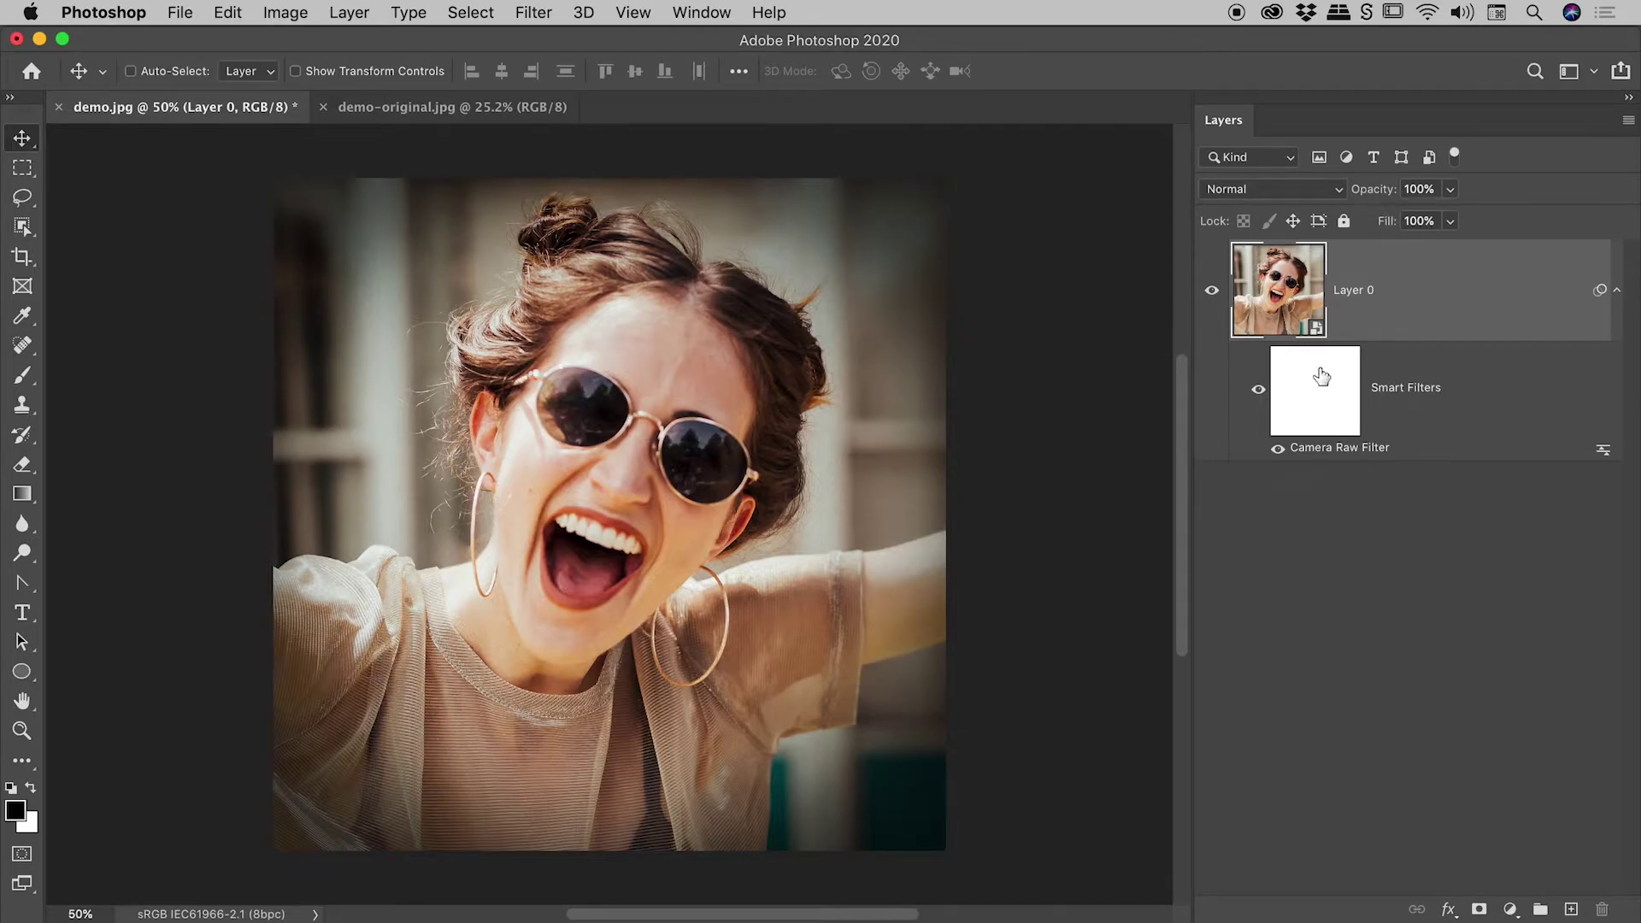
# Compare the photo with and without the Camera Raw smart filter, then delete the filter and undo the deletion.
pyautogui.click(1277, 451)
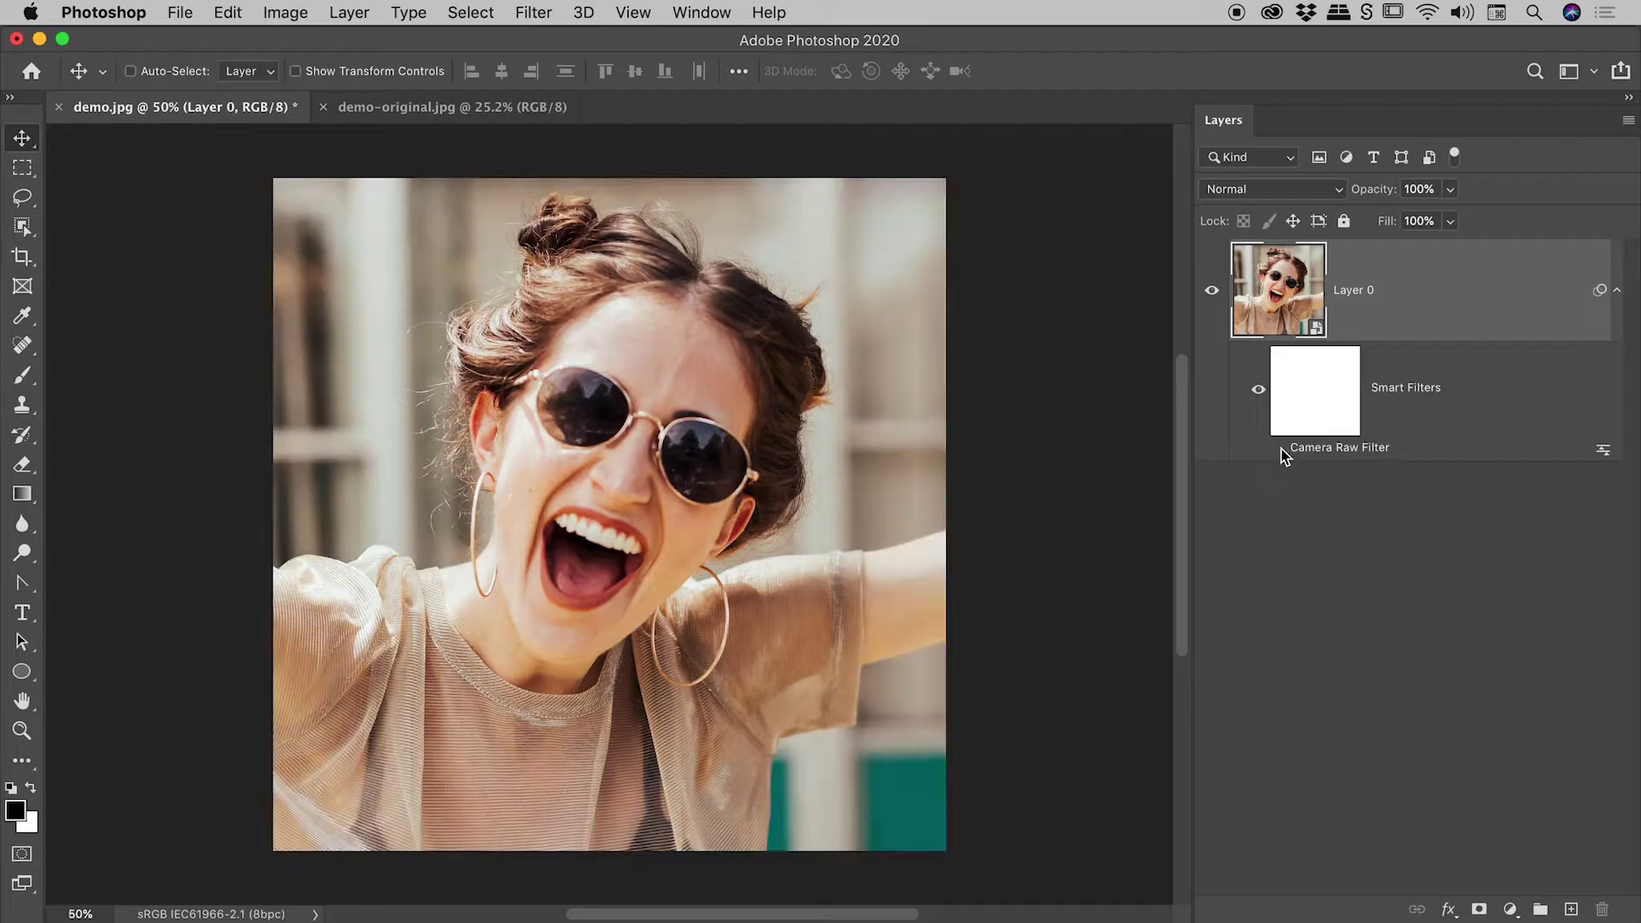
pyautogui.click(1277, 450)
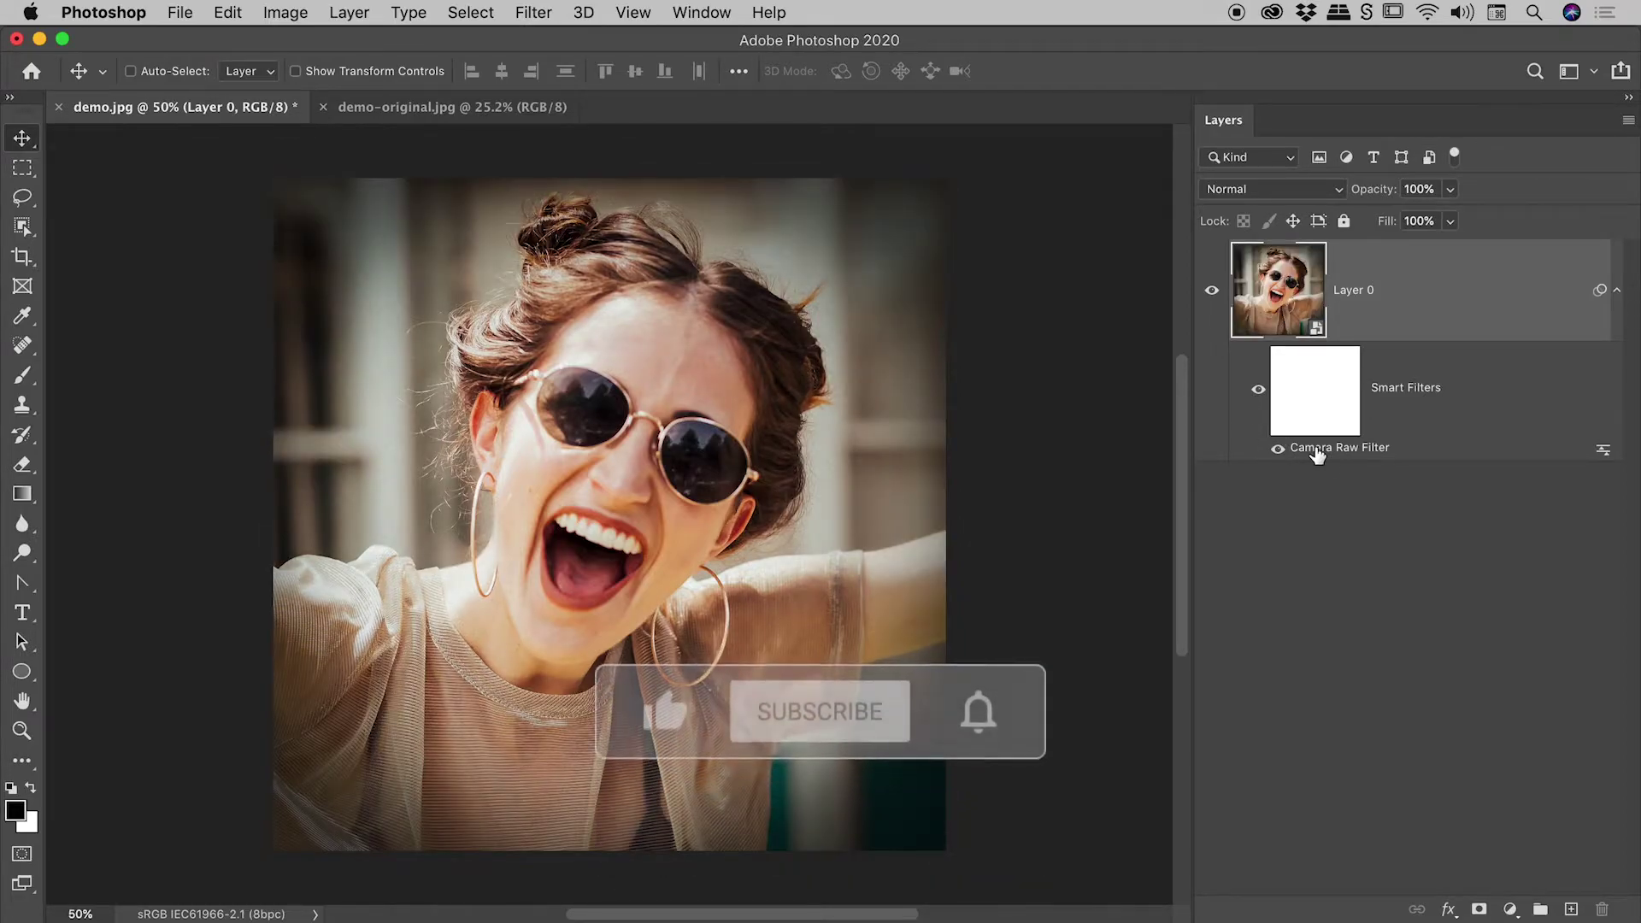
pyautogui.moveTo(1513, 714); pyautogui.dragTo(1603, 909)
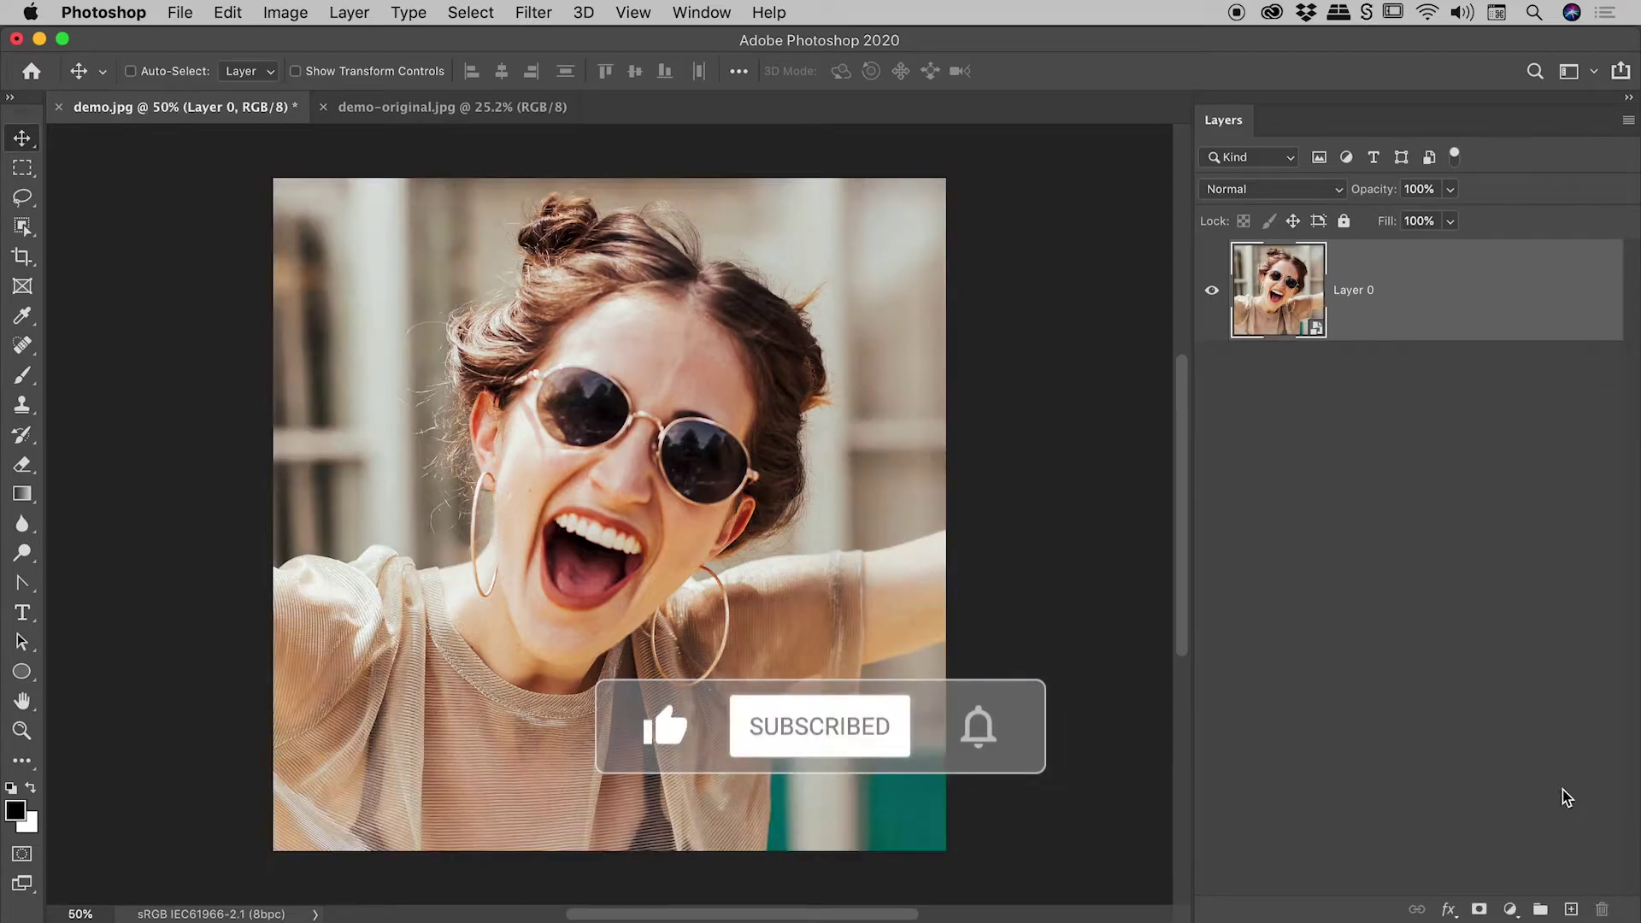
pyautogui.press('super+z')
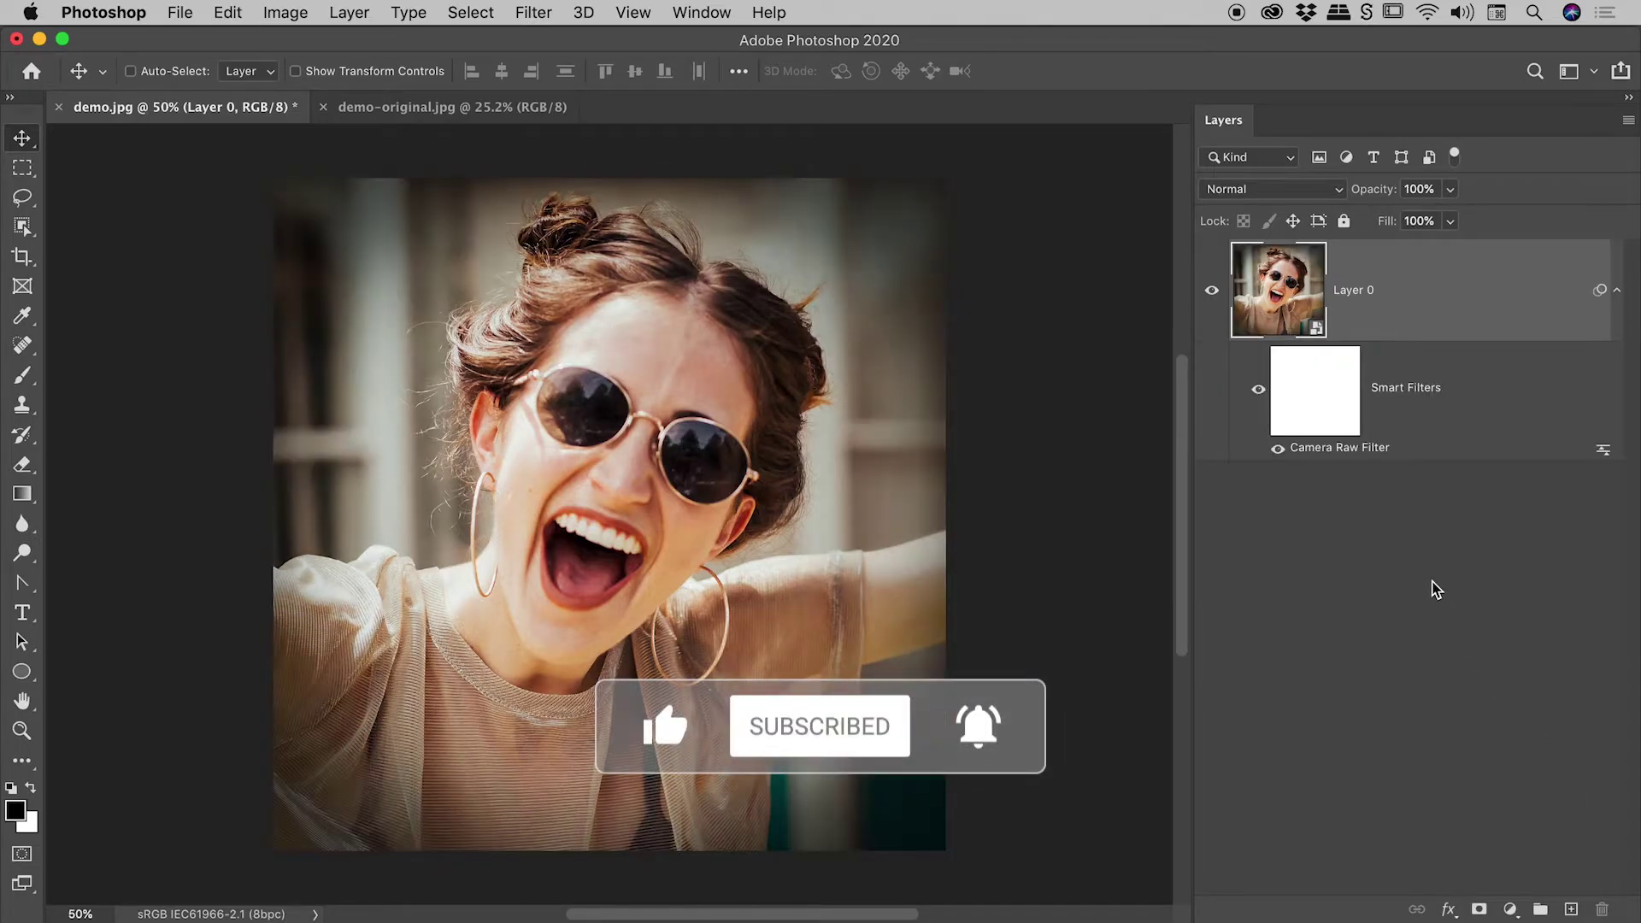
# Reopen the Camera Raw smart filter and apply a rounded-frame vignette with vignetting -100, midpoint 0, roundness -88 and feather 20.
pyautogui.doubleClick(1348, 454)
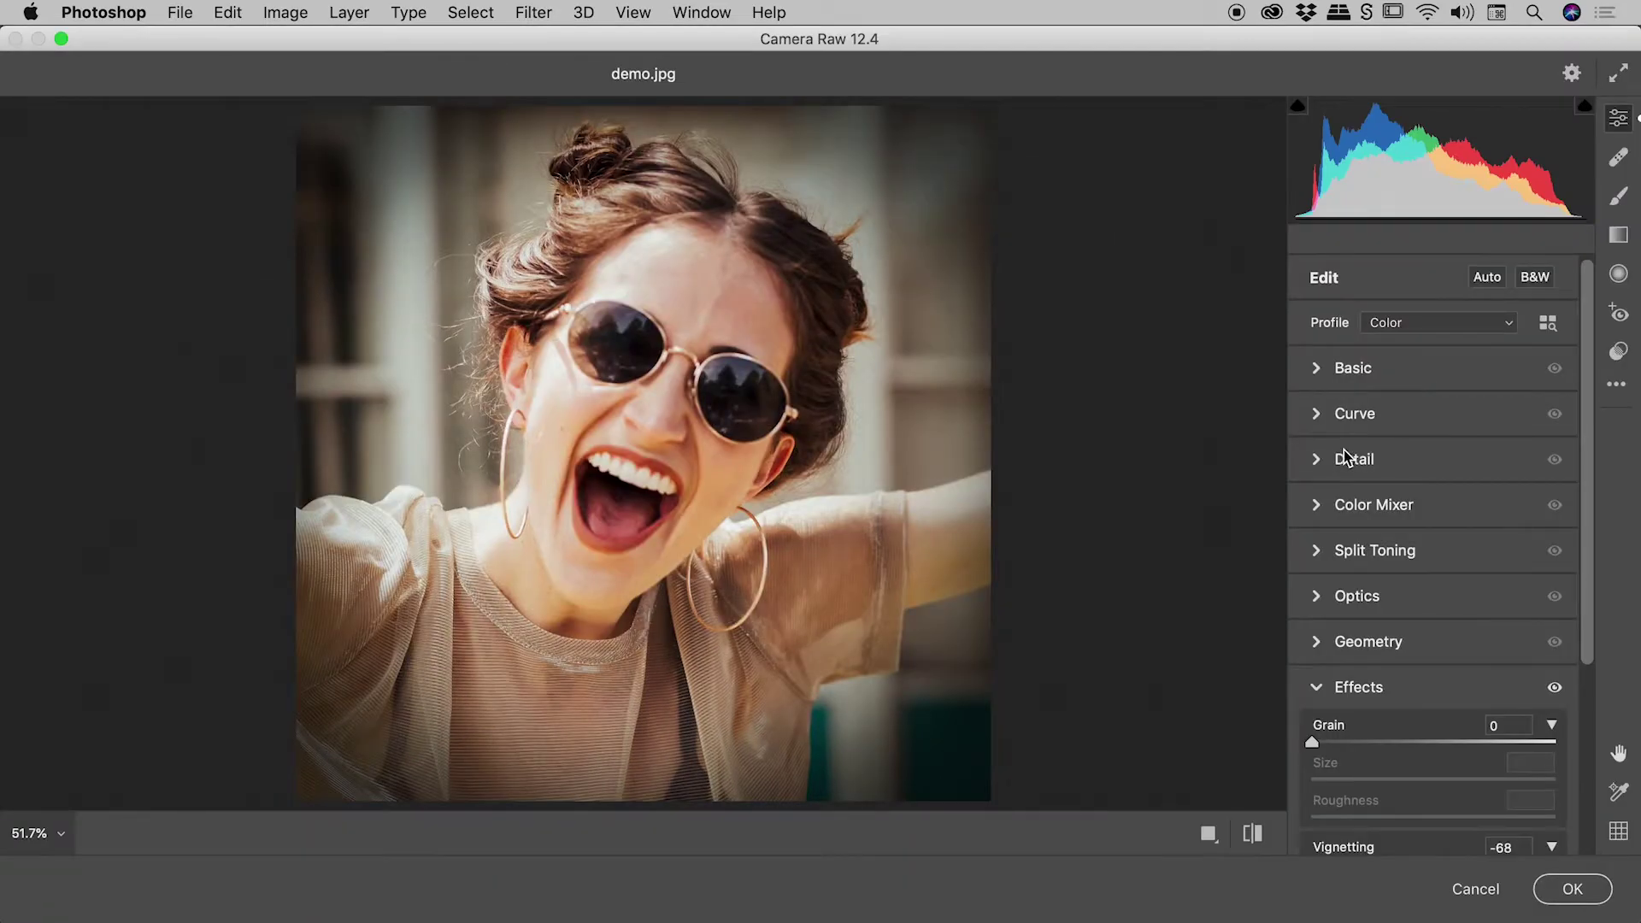
pyautogui.moveTo(1589, 338); pyautogui.dragTo(1595, 553)
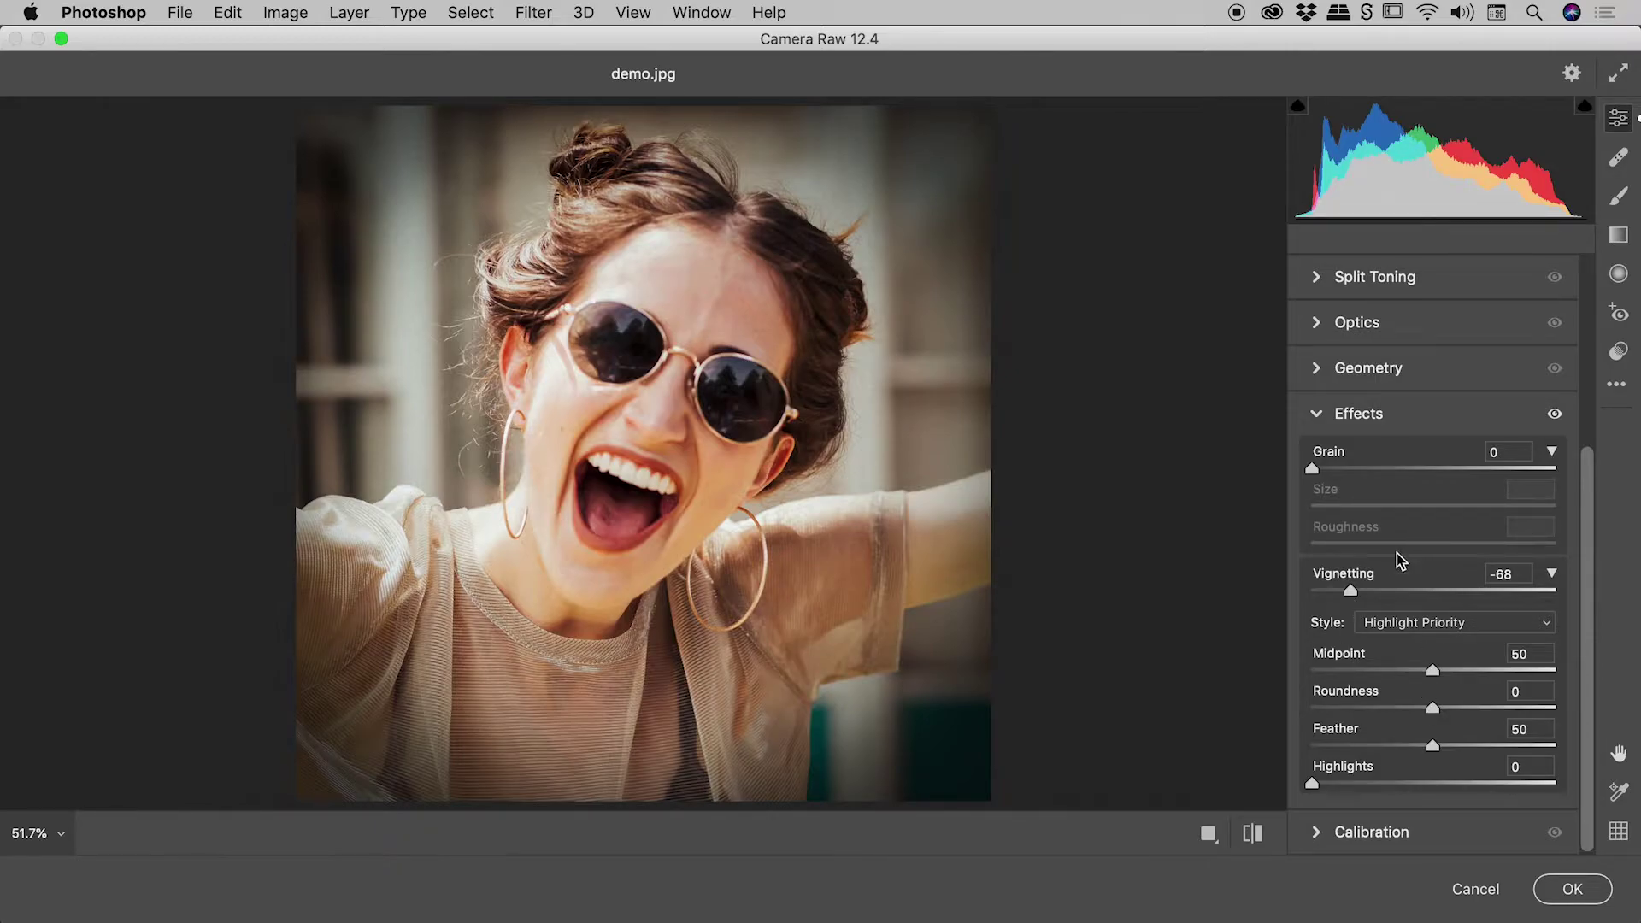
pyautogui.moveTo(1349, 591); pyautogui.dragTo(1322, 570)
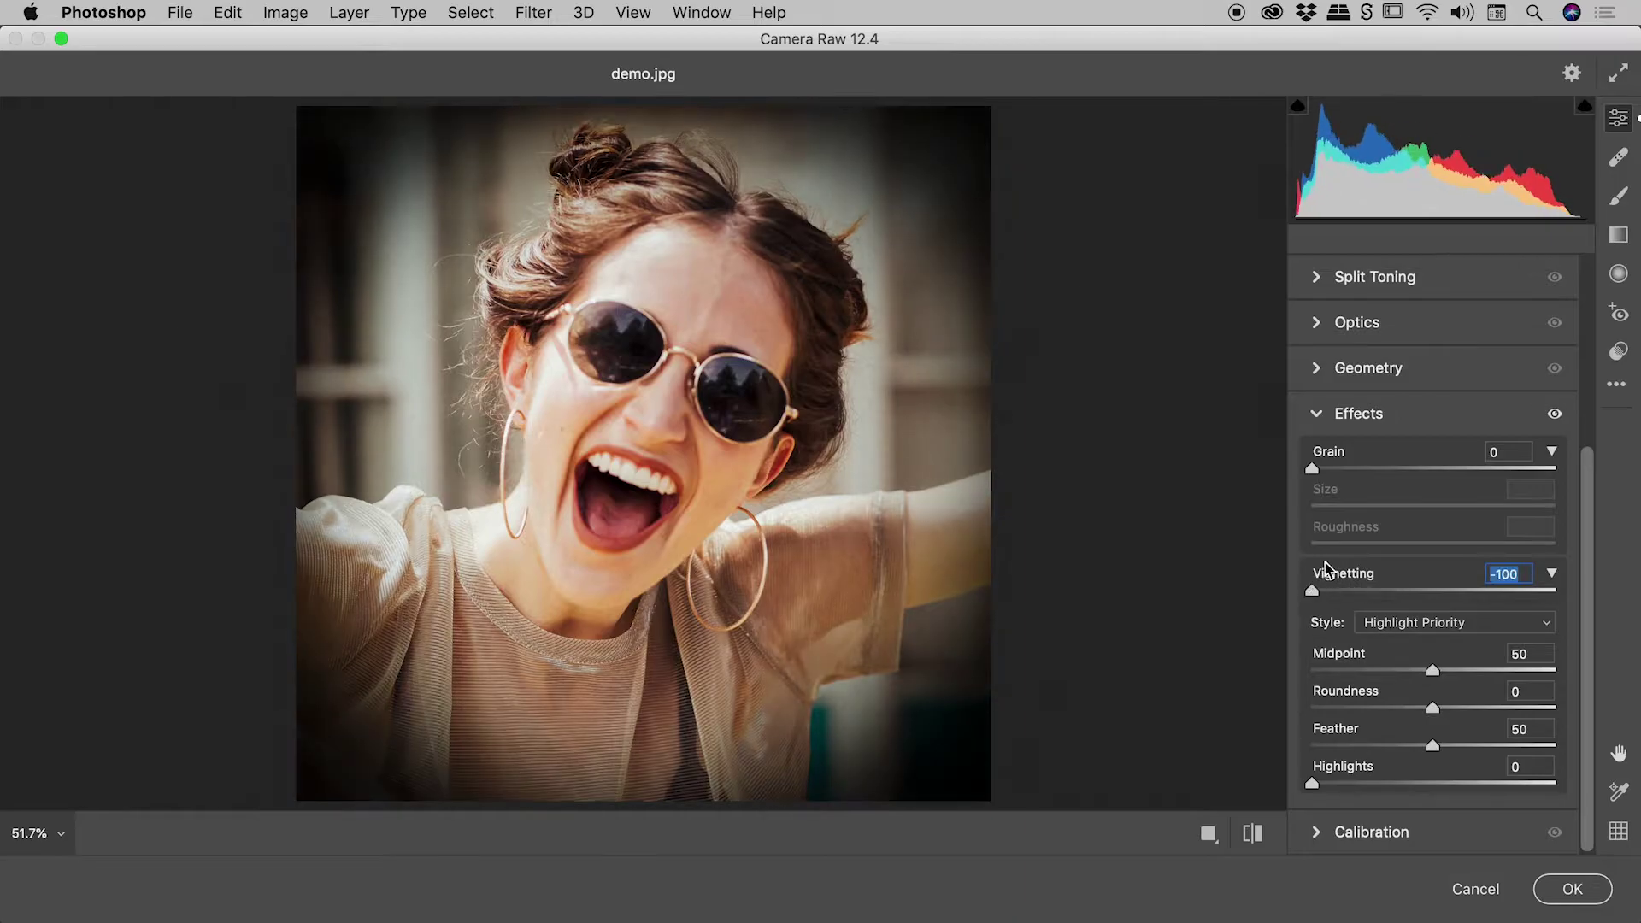
pyautogui.moveTo(1433, 746); pyautogui.dragTo(1309, 745)
pyautogui.moveTo(1432, 708); pyautogui.dragTo(1308, 709)
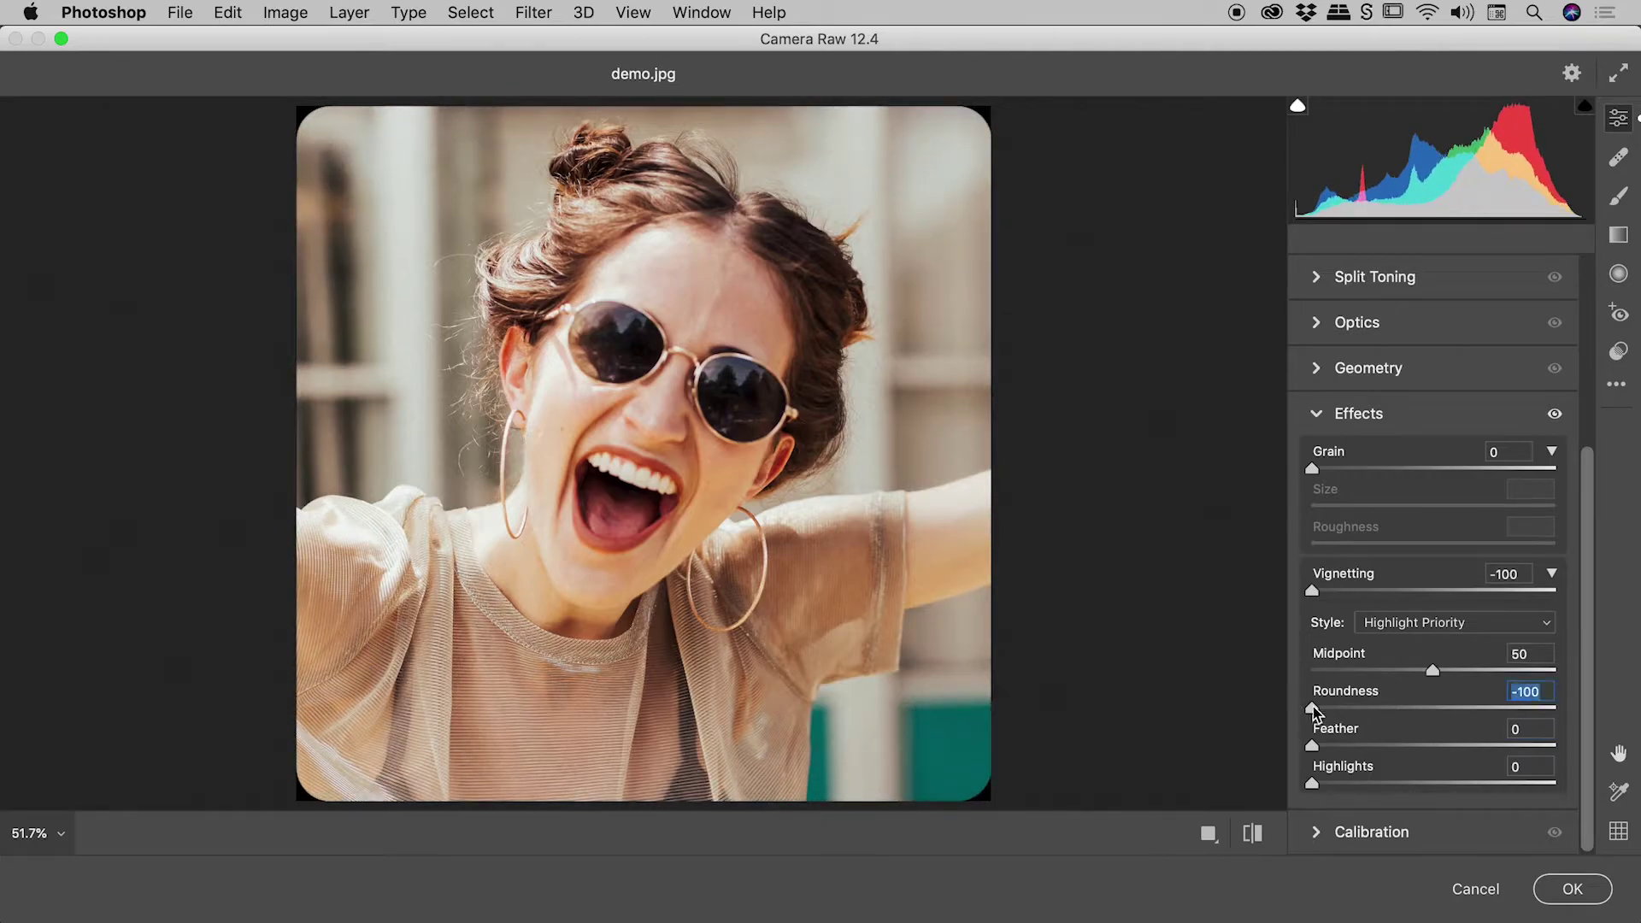
pyautogui.moveTo(1433, 671); pyautogui.dragTo(1360, 743)
pyautogui.moveTo(1316, 597)
pyautogui.mouseDown()
pyautogui.moveTo(1350, 590)
pyautogui.moveTo(1312, 594)
pyautogui.mouseUp()
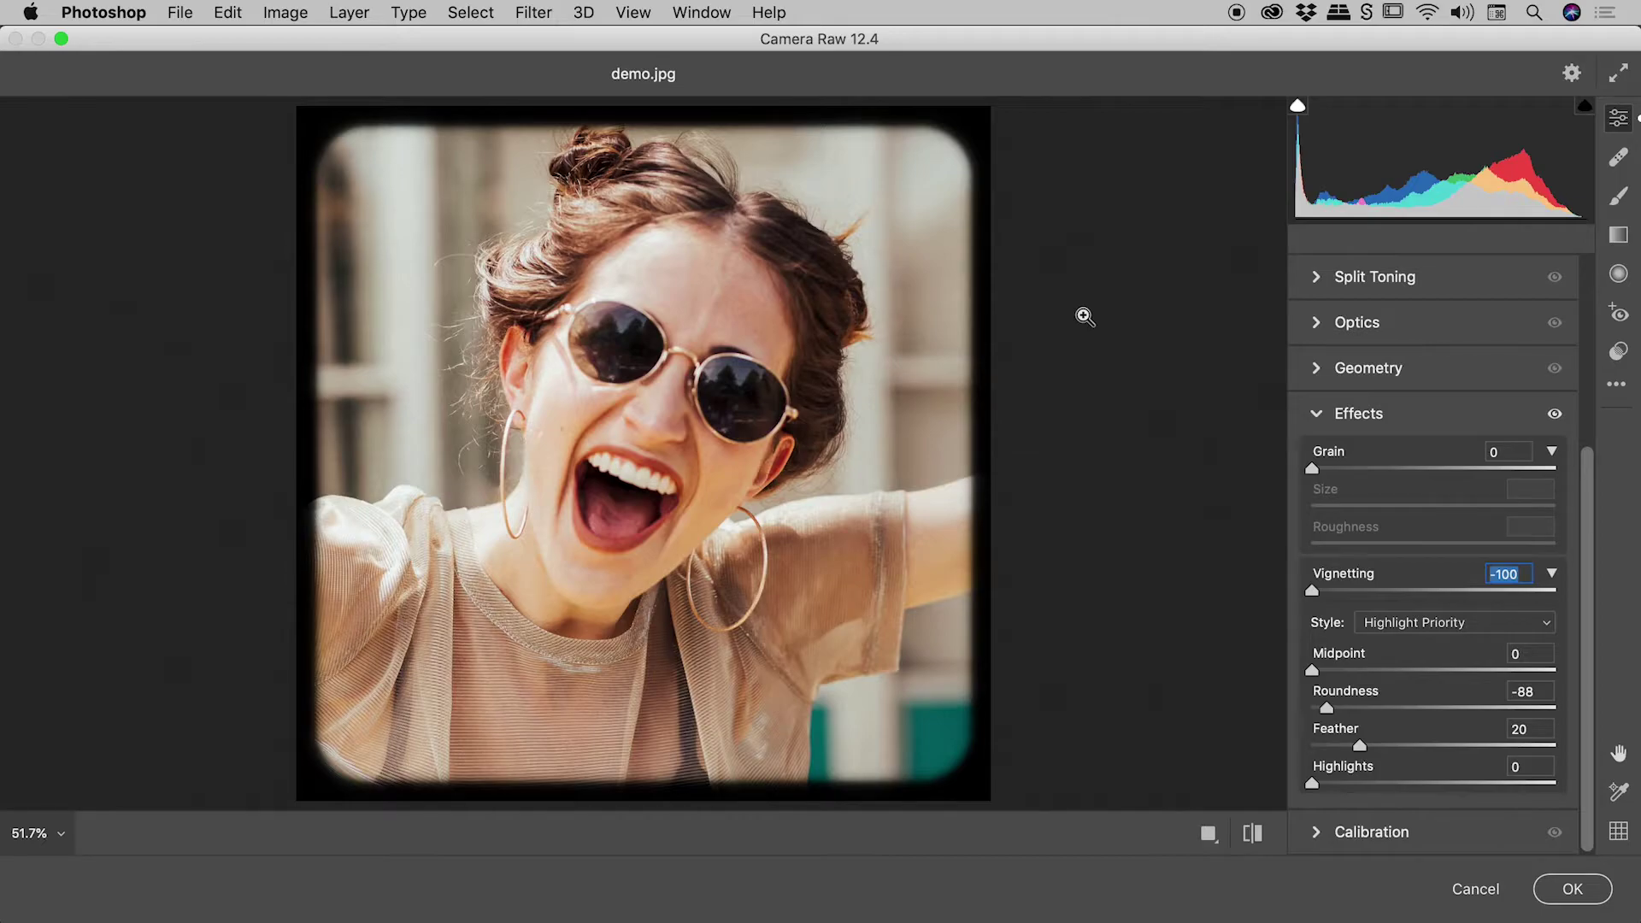
pyautogui.click(1572, 889)
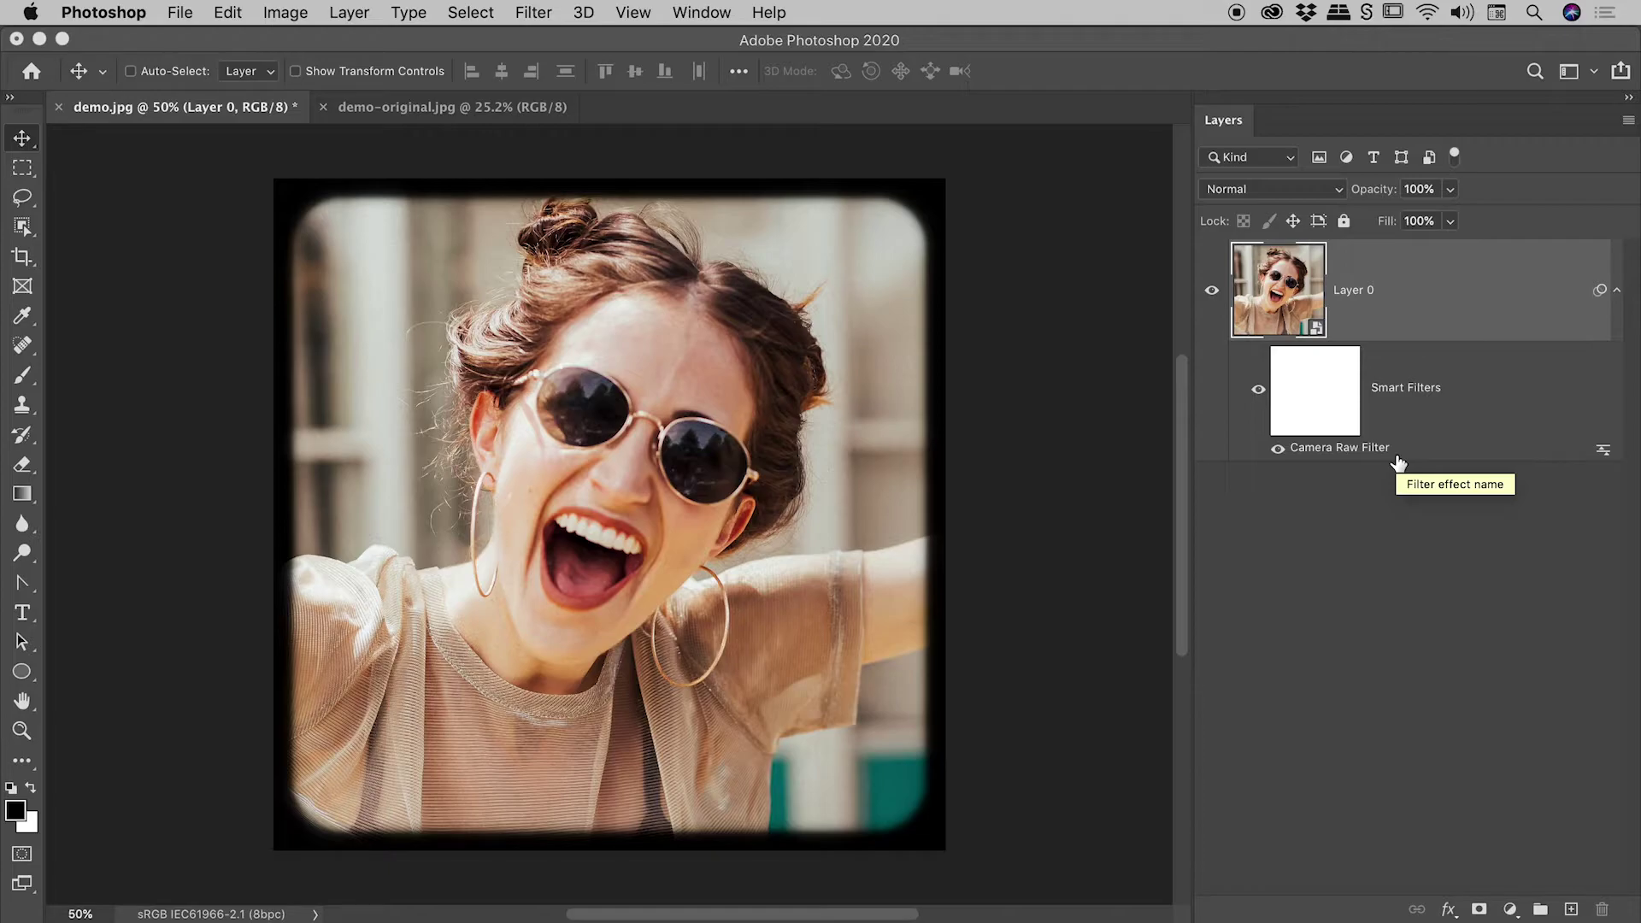
# Crop demo-original.jpg to a roughly square area around the woman's head and shoulders, with Delete Cropped Pixels turned off.
pyautogui.click(453, 109)
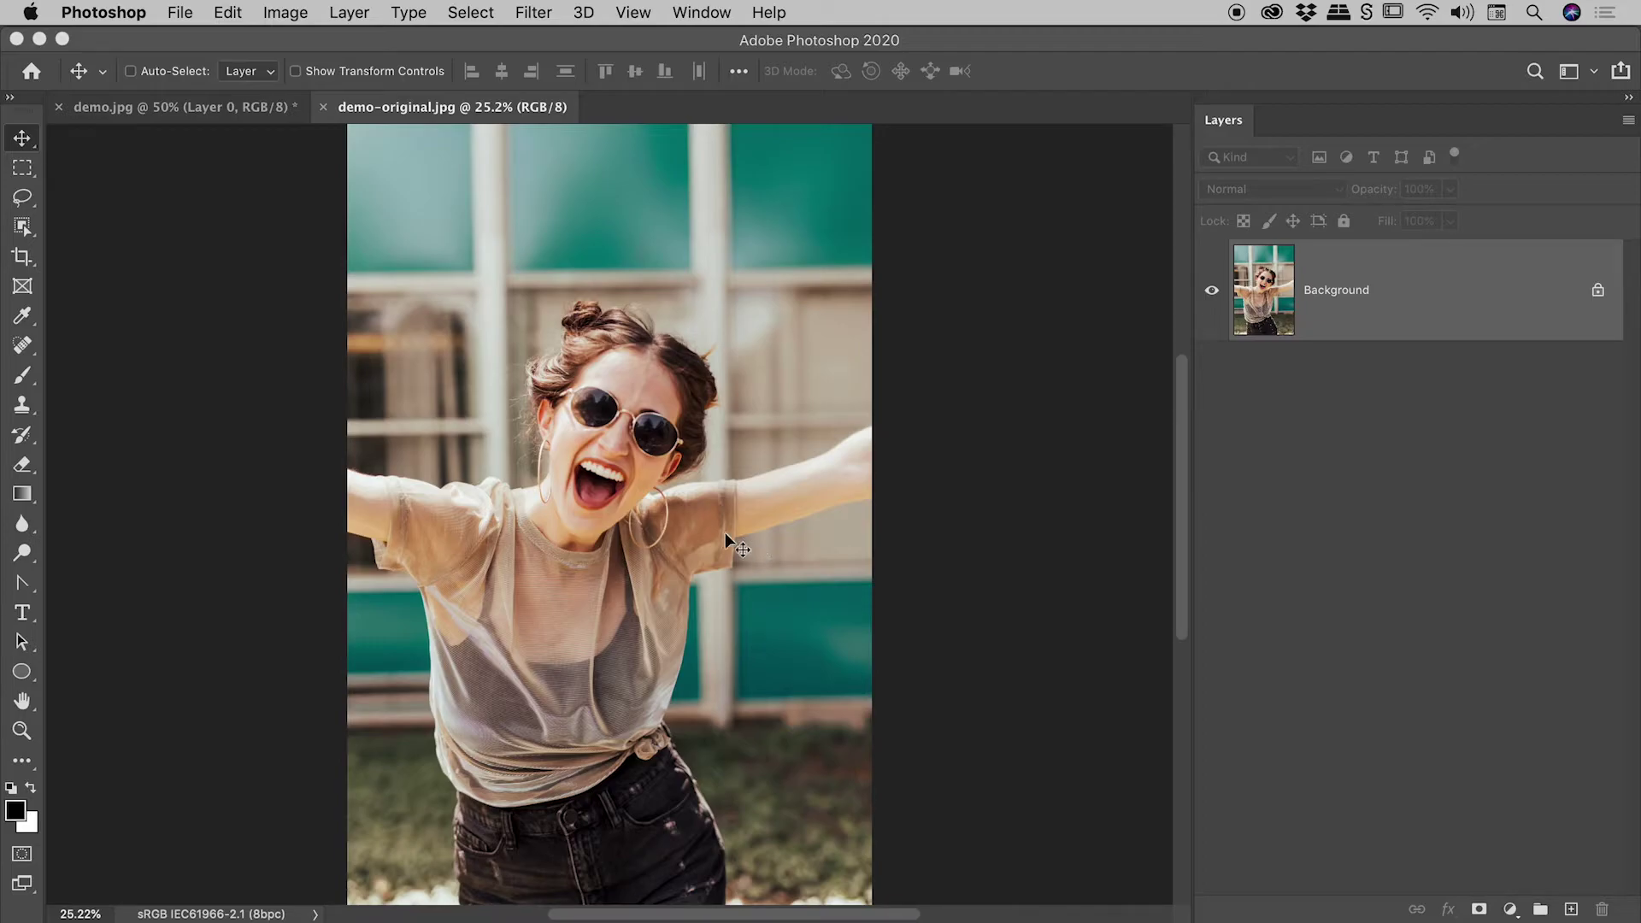
pyautogui.press('c')
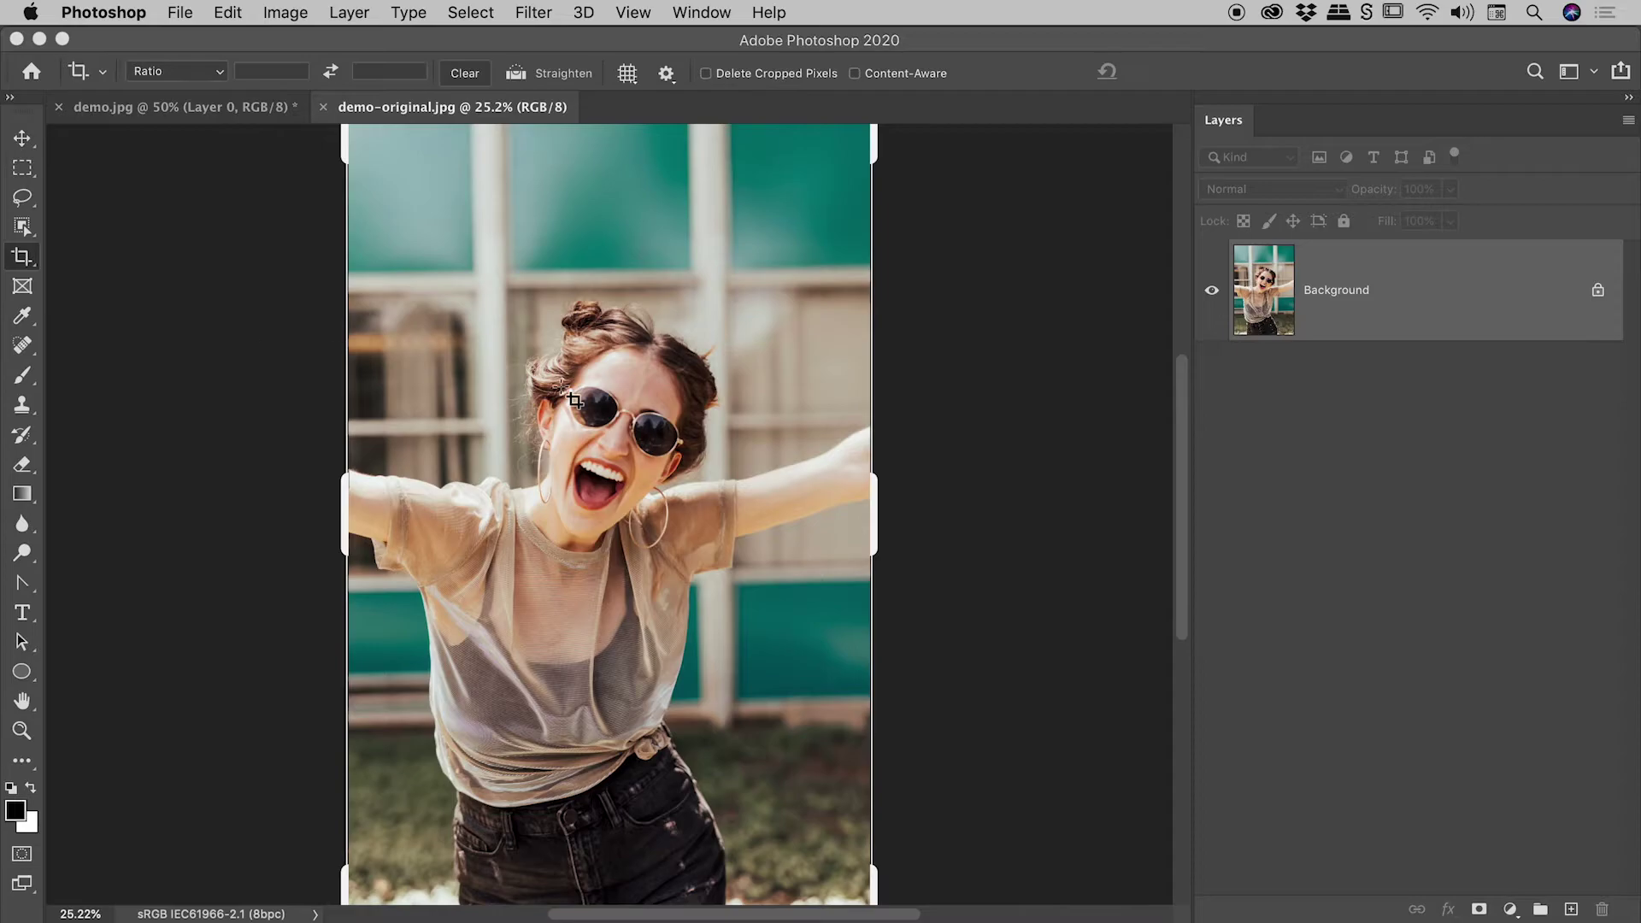
pyautogui.moveTo(448, 262); pyautogui.dragTo(779, 670)
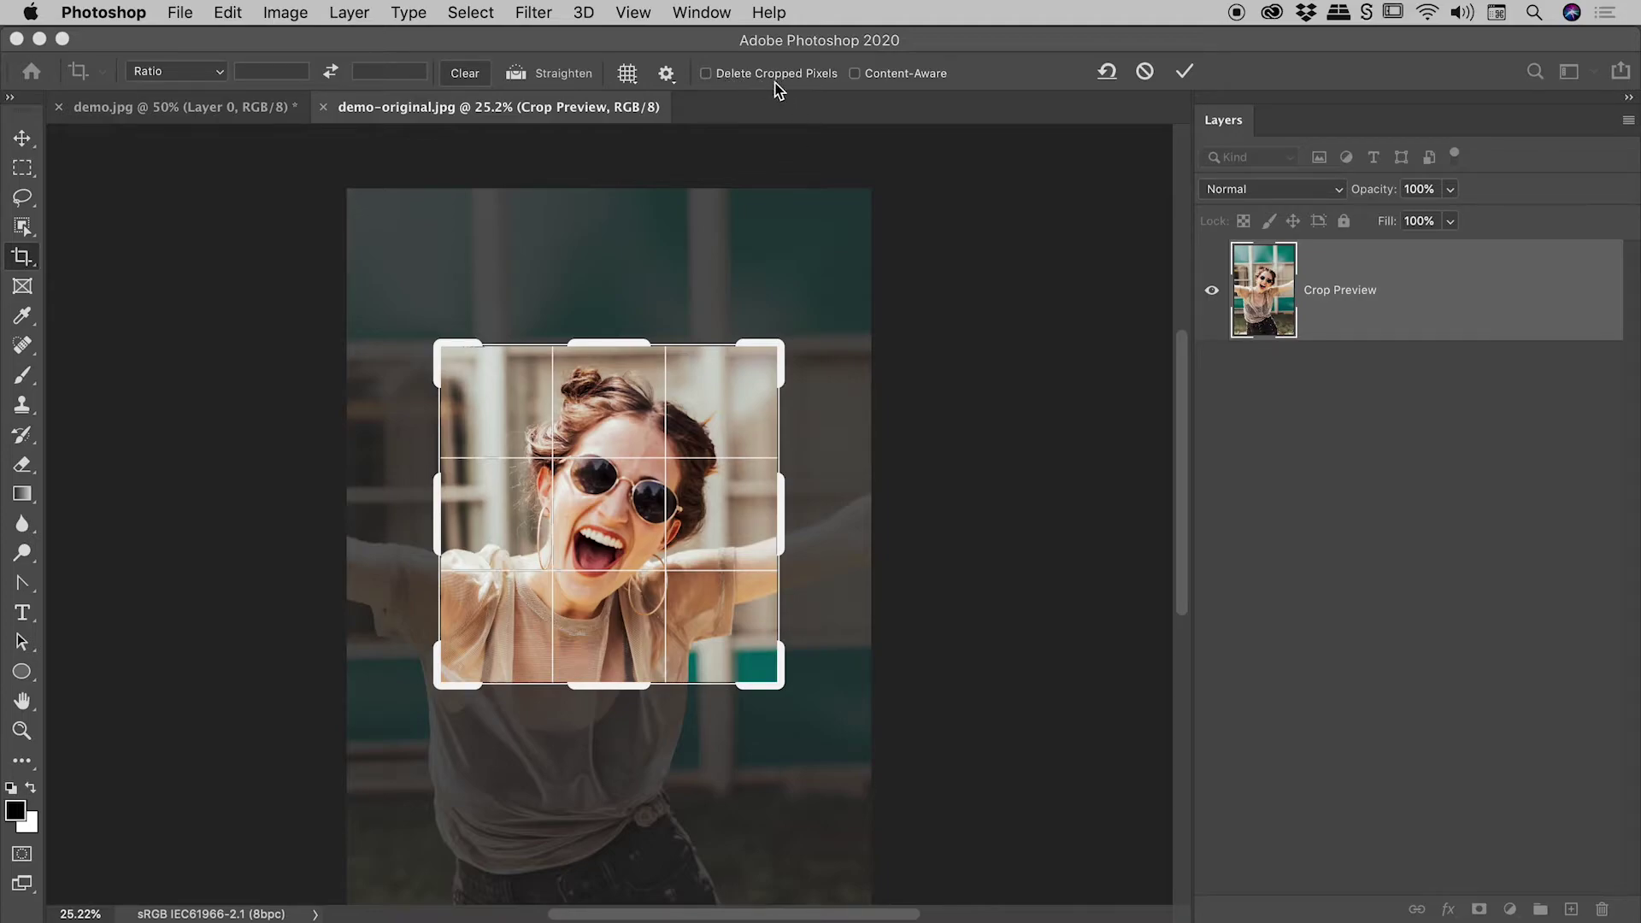
pyautogui.click(706, 73)
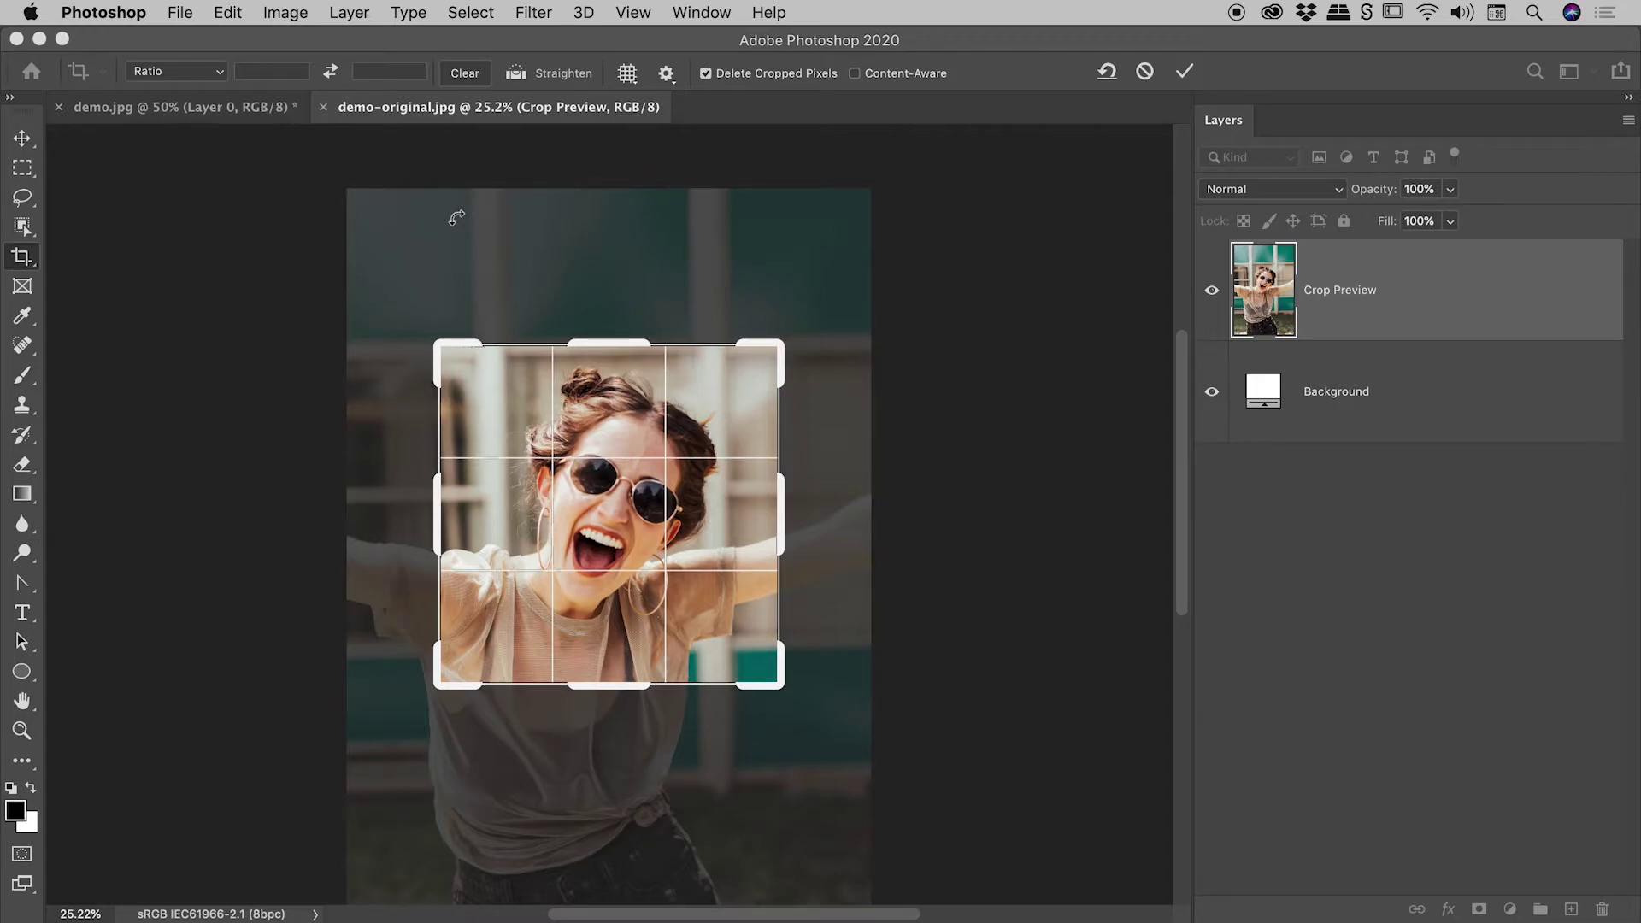
pyautogui.click(706, 73)
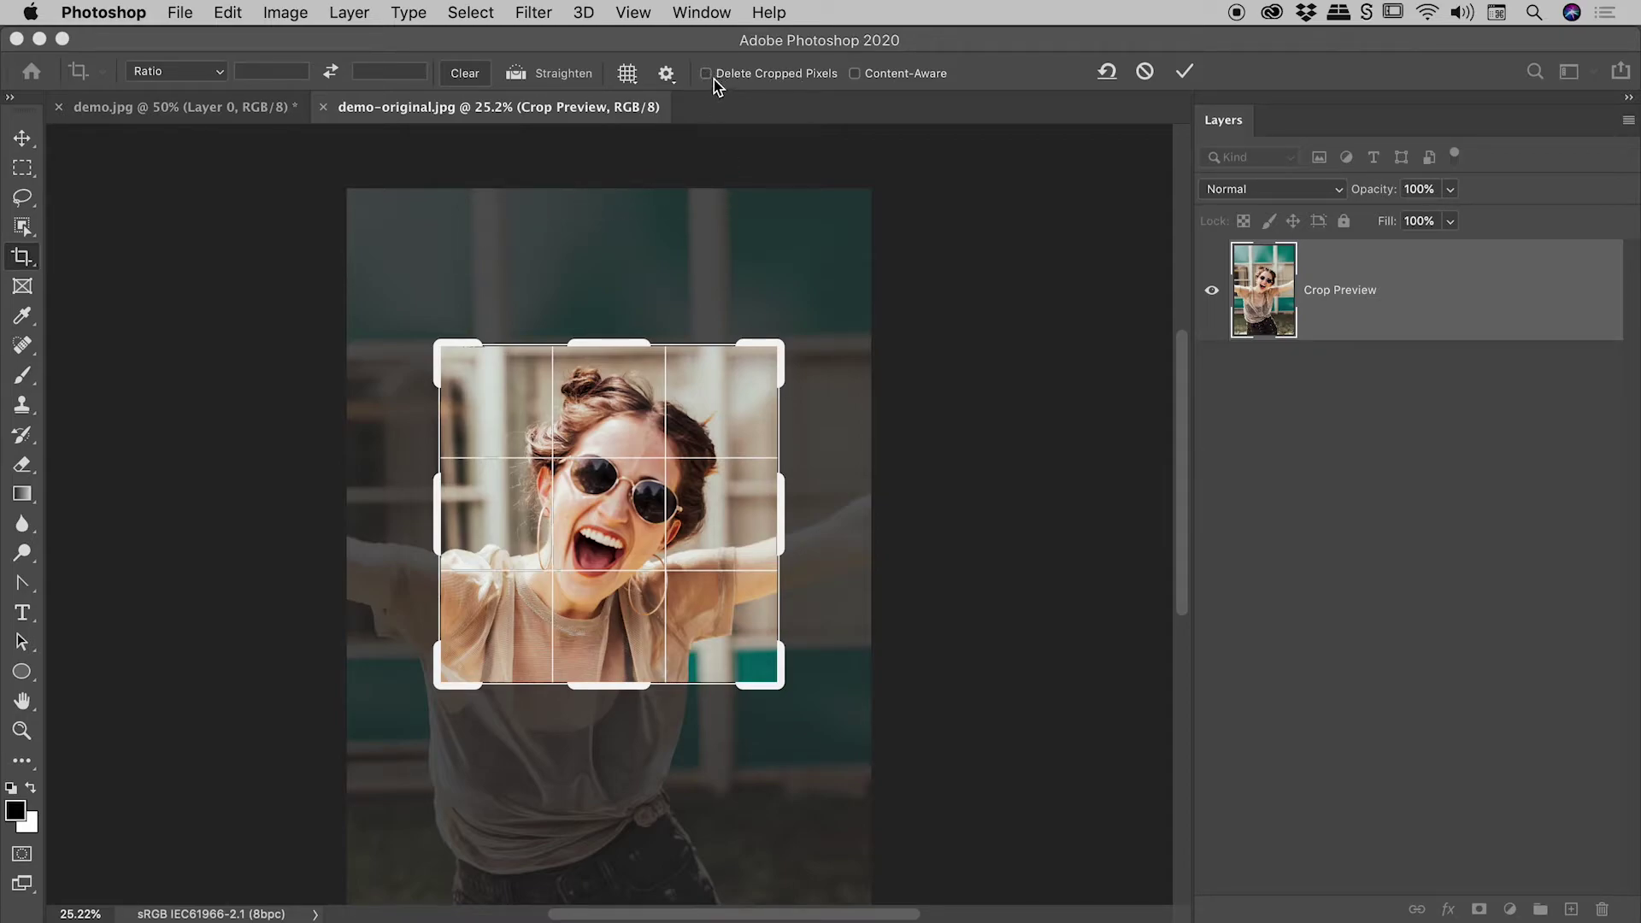
pyautogui.click(1192, 78)
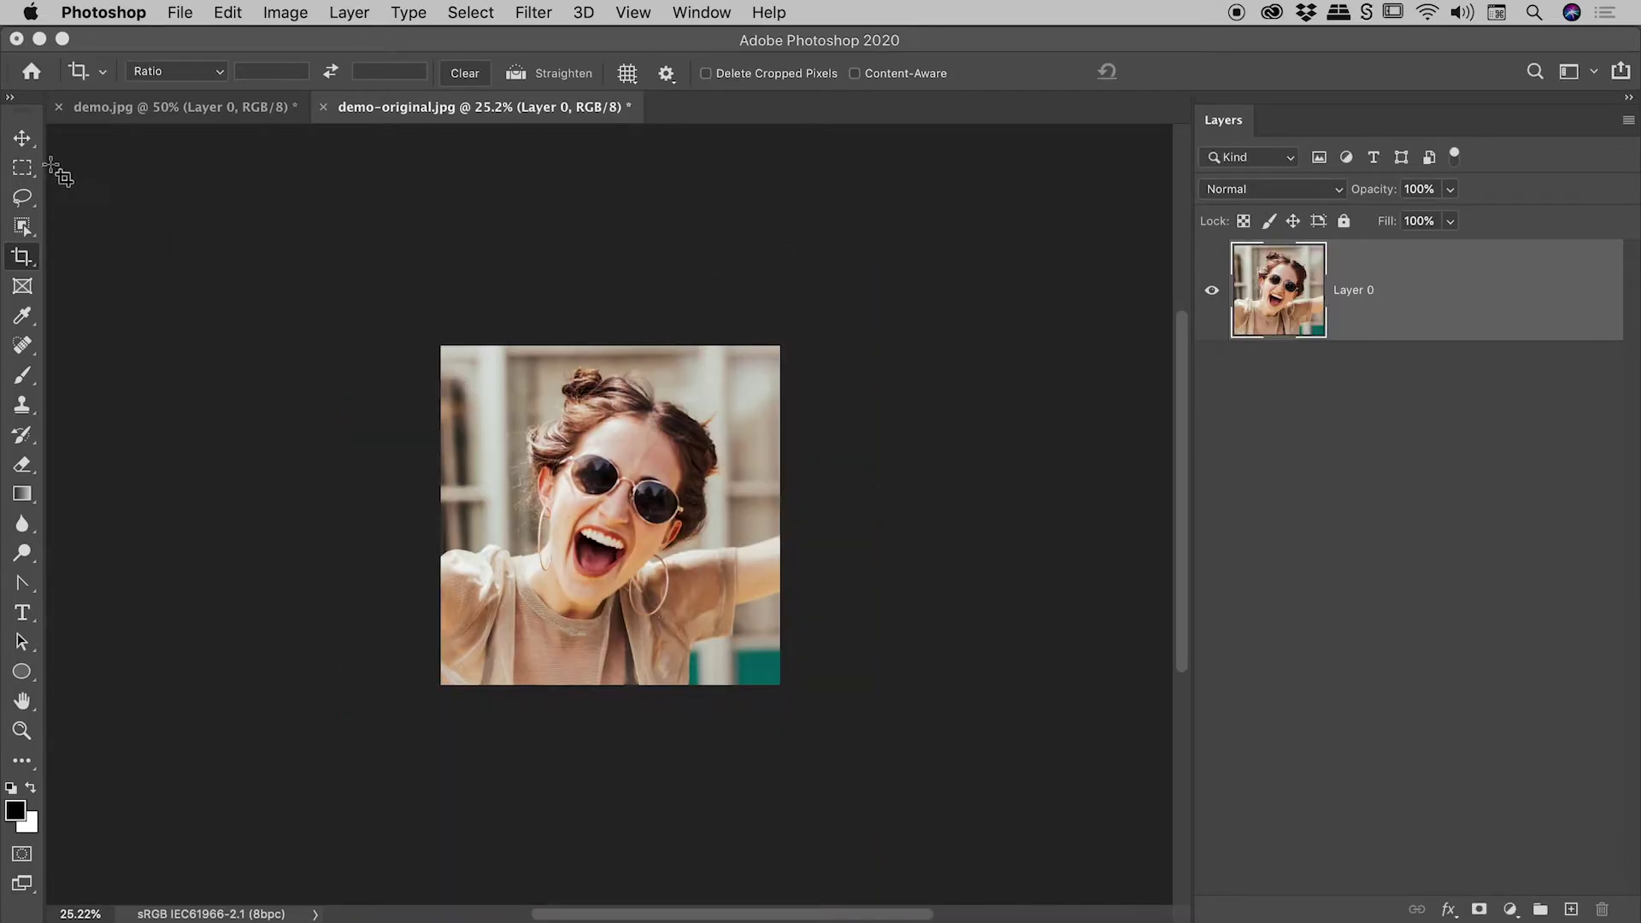
# Move the photo layer slightly upward within the cropped canvas and undo the move.
pyautogui.click(22, 138)
pyautogui.moveTo(679, 545); pyautogui.dragTo(685, 499)
pyautogui.press('super+z')
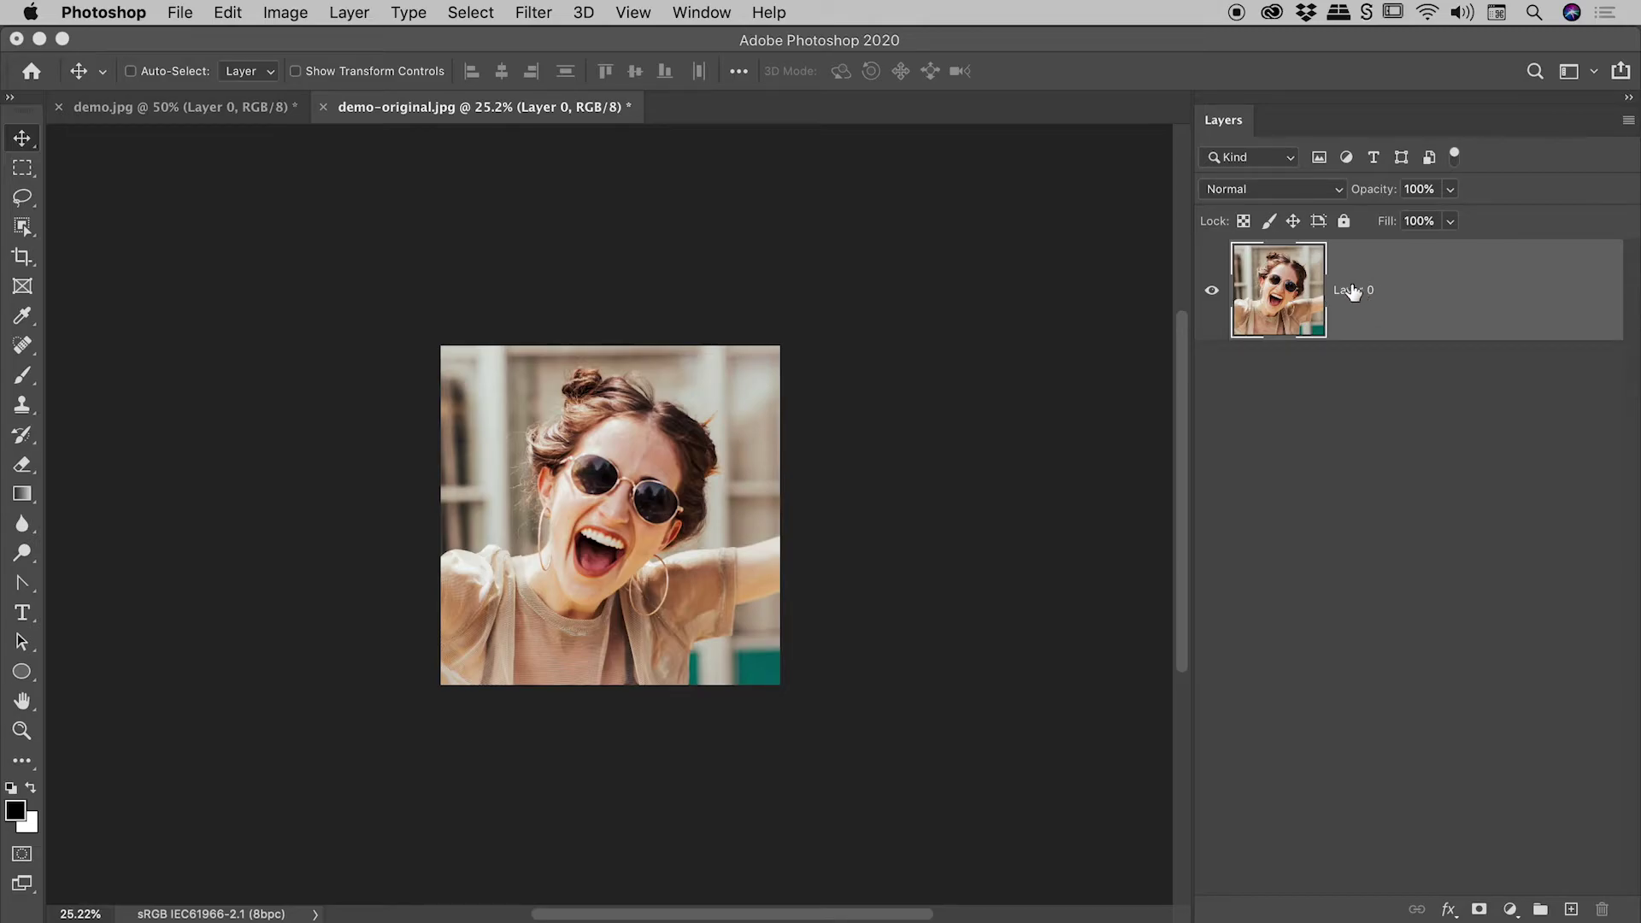
# Convert the cropped photo layer for smart filters and apply a Camera Raw vignette with vignetting -100.
pyautogui.click(543, 17)
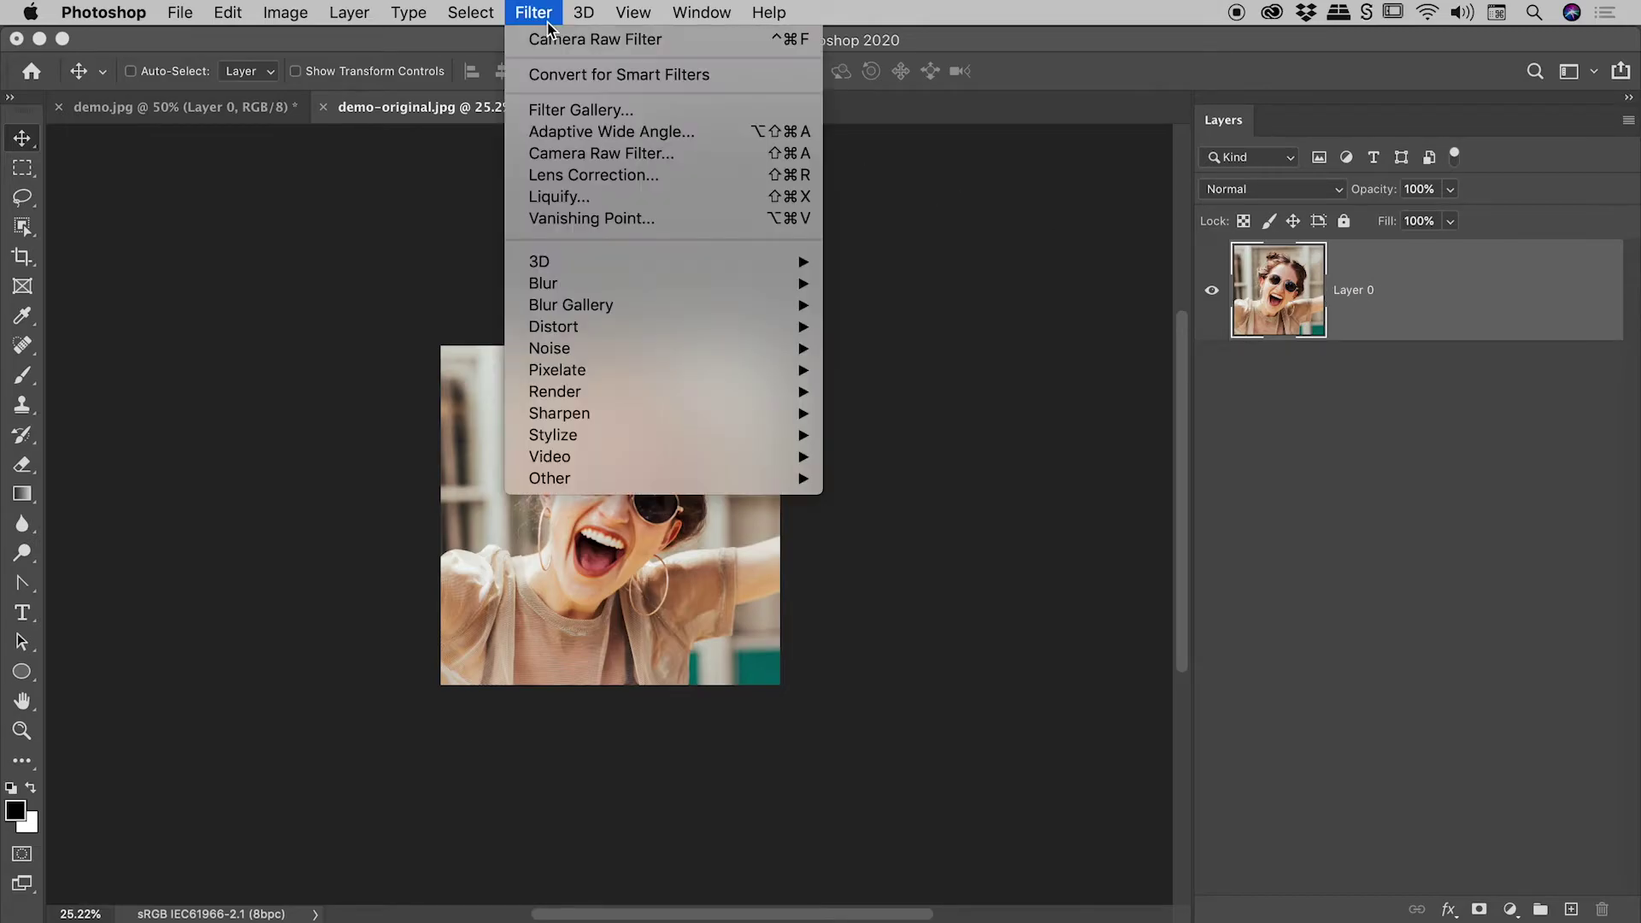
pyautogui.click(553, 75)
pyautogui.click(540, 16)
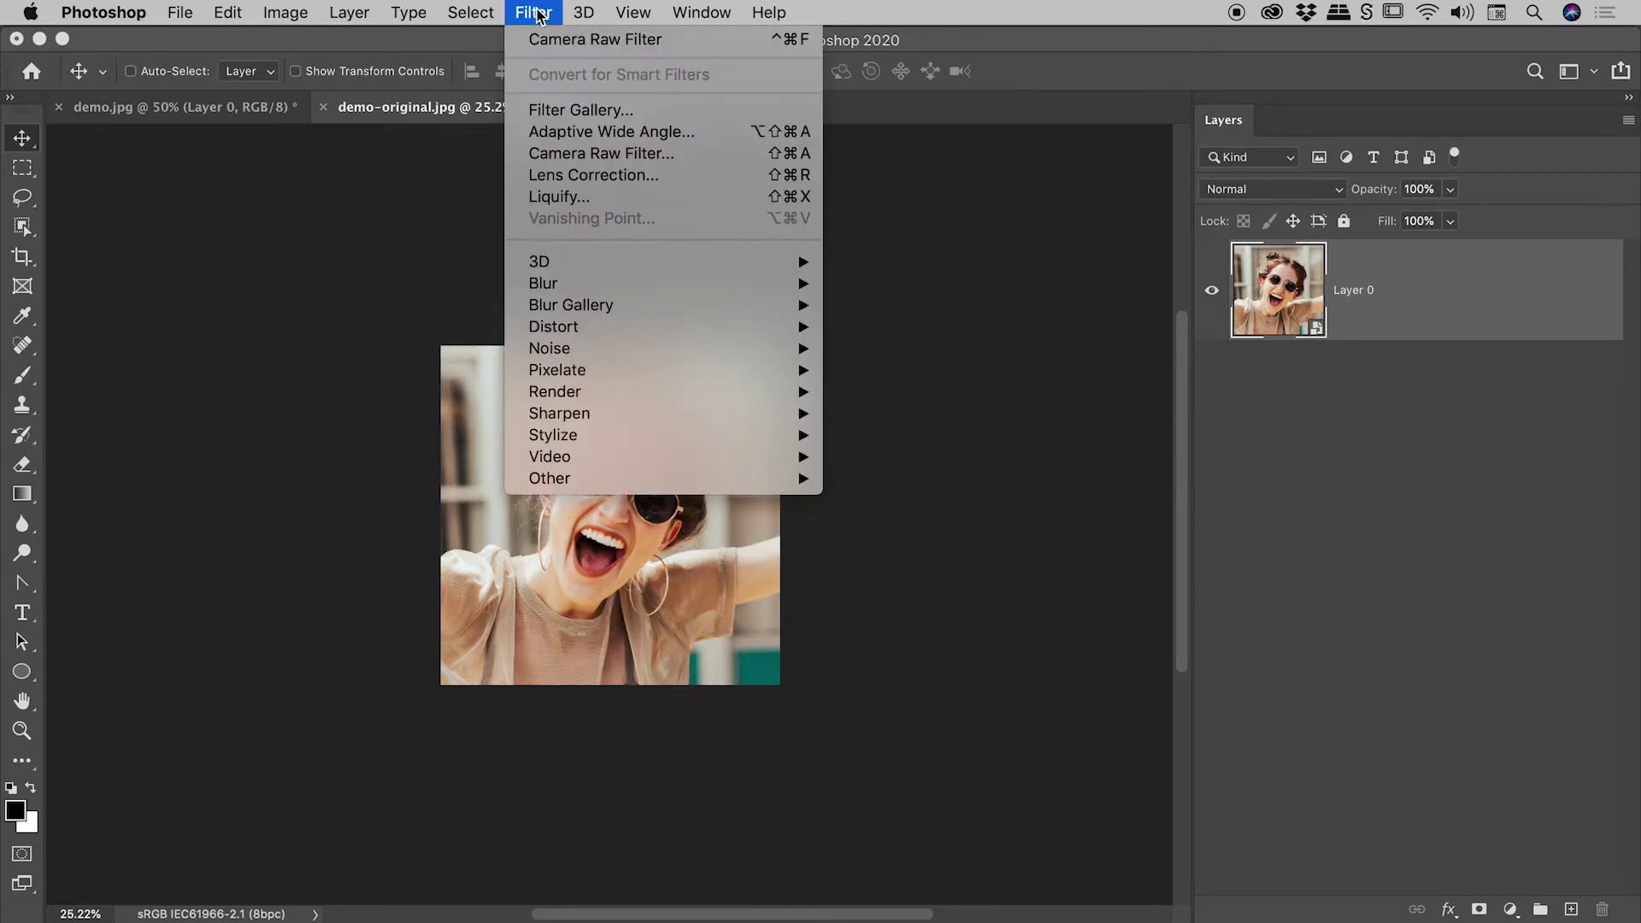
pyautogui.click(566, 156)
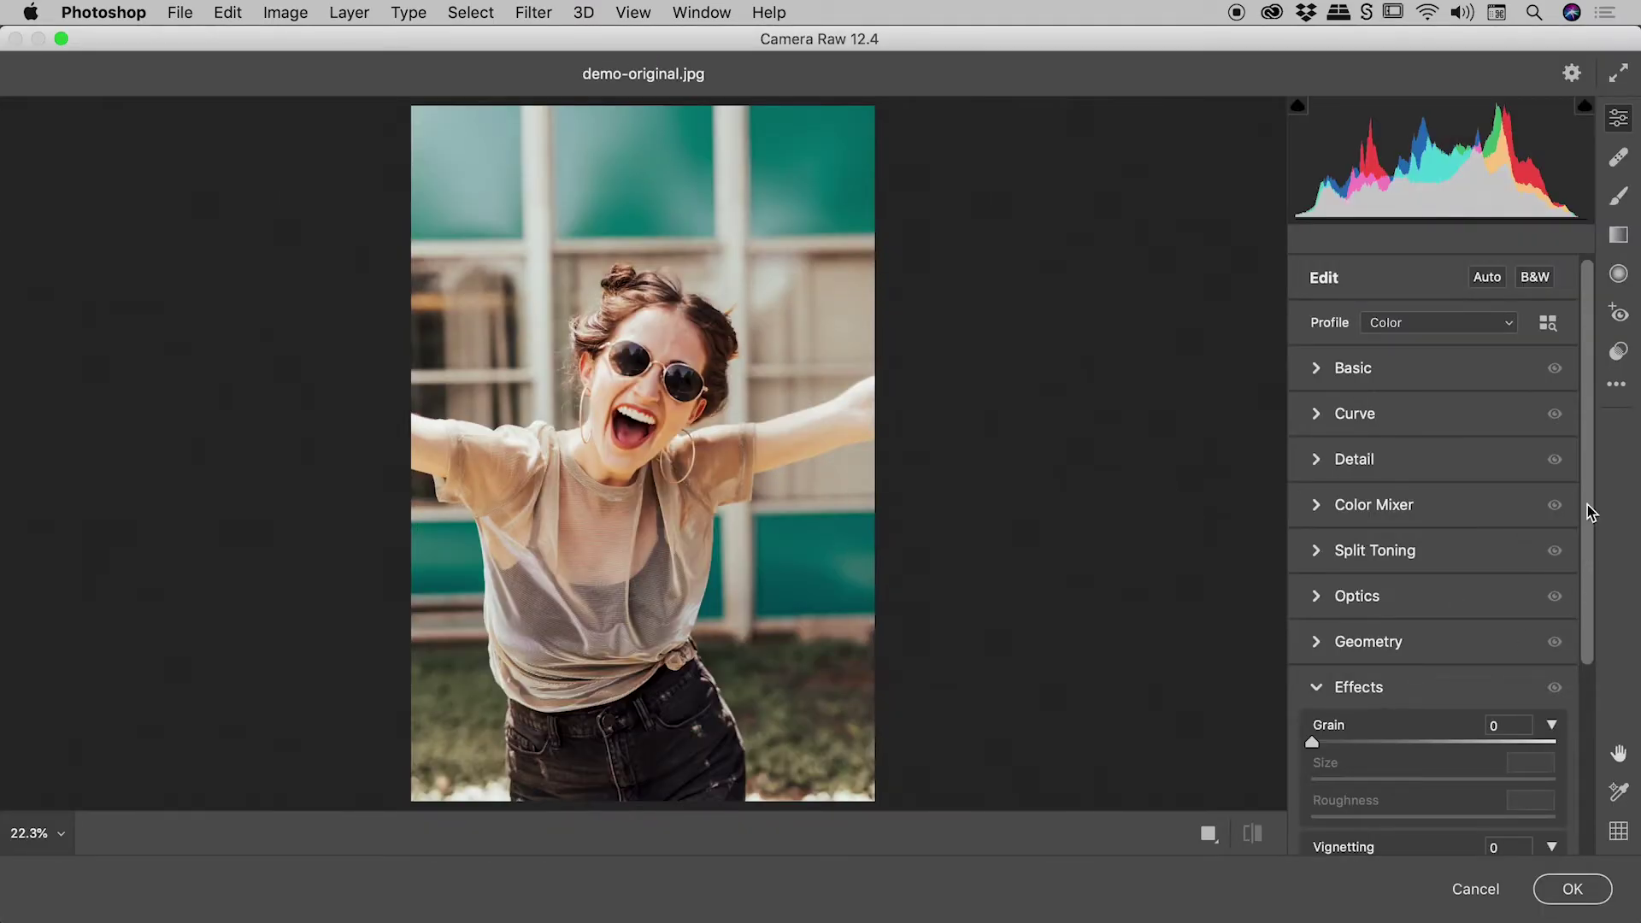
pyautogui.scroll(-5, 1469, 663)
pyautogui.moveTo(1433, 590); pyautogui.dragTo(1311, 590)
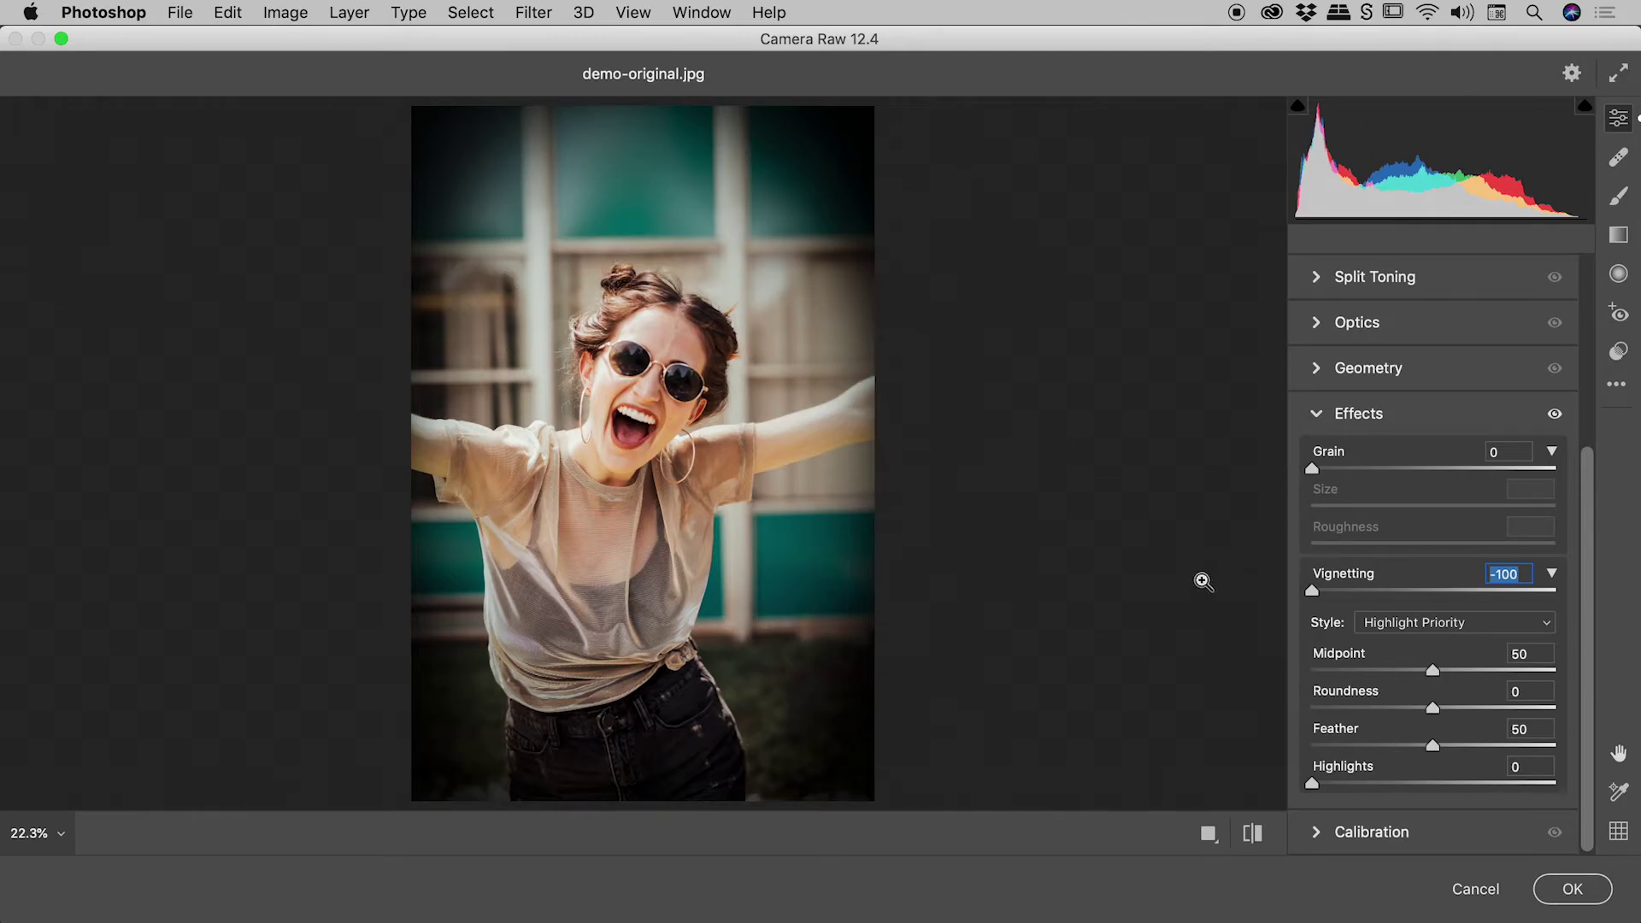
pyautogui.click(1572, 889)
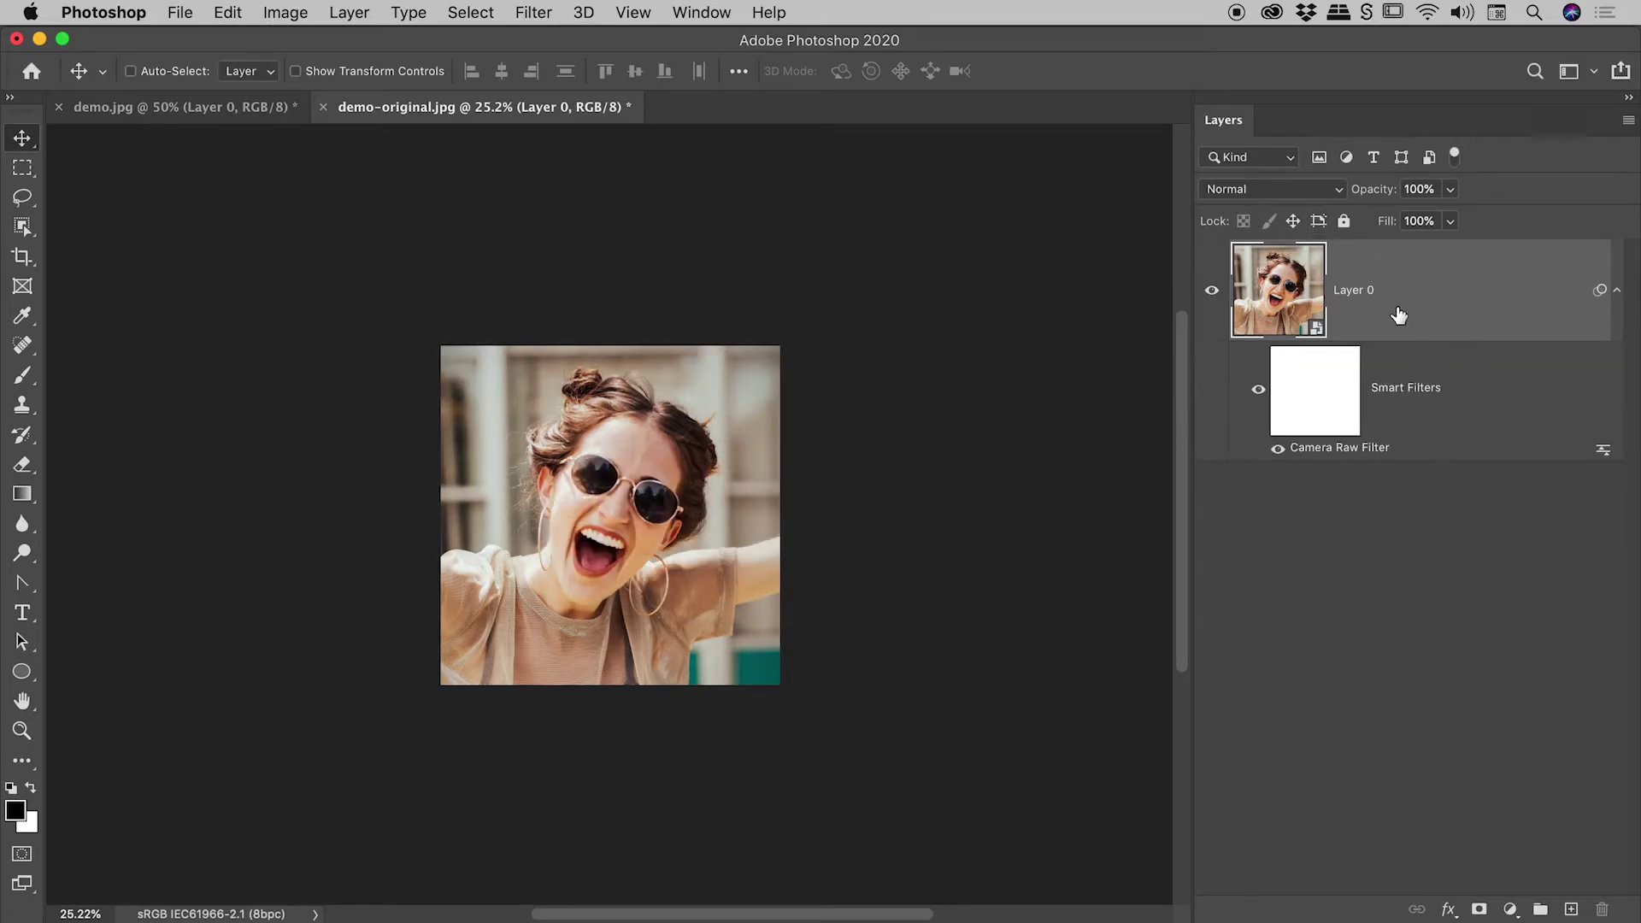
# Turn the Camera Raw smart filter off and on, and move the photo layer down and slightly right within the canvas.
pyautogui.click(1278, 451)
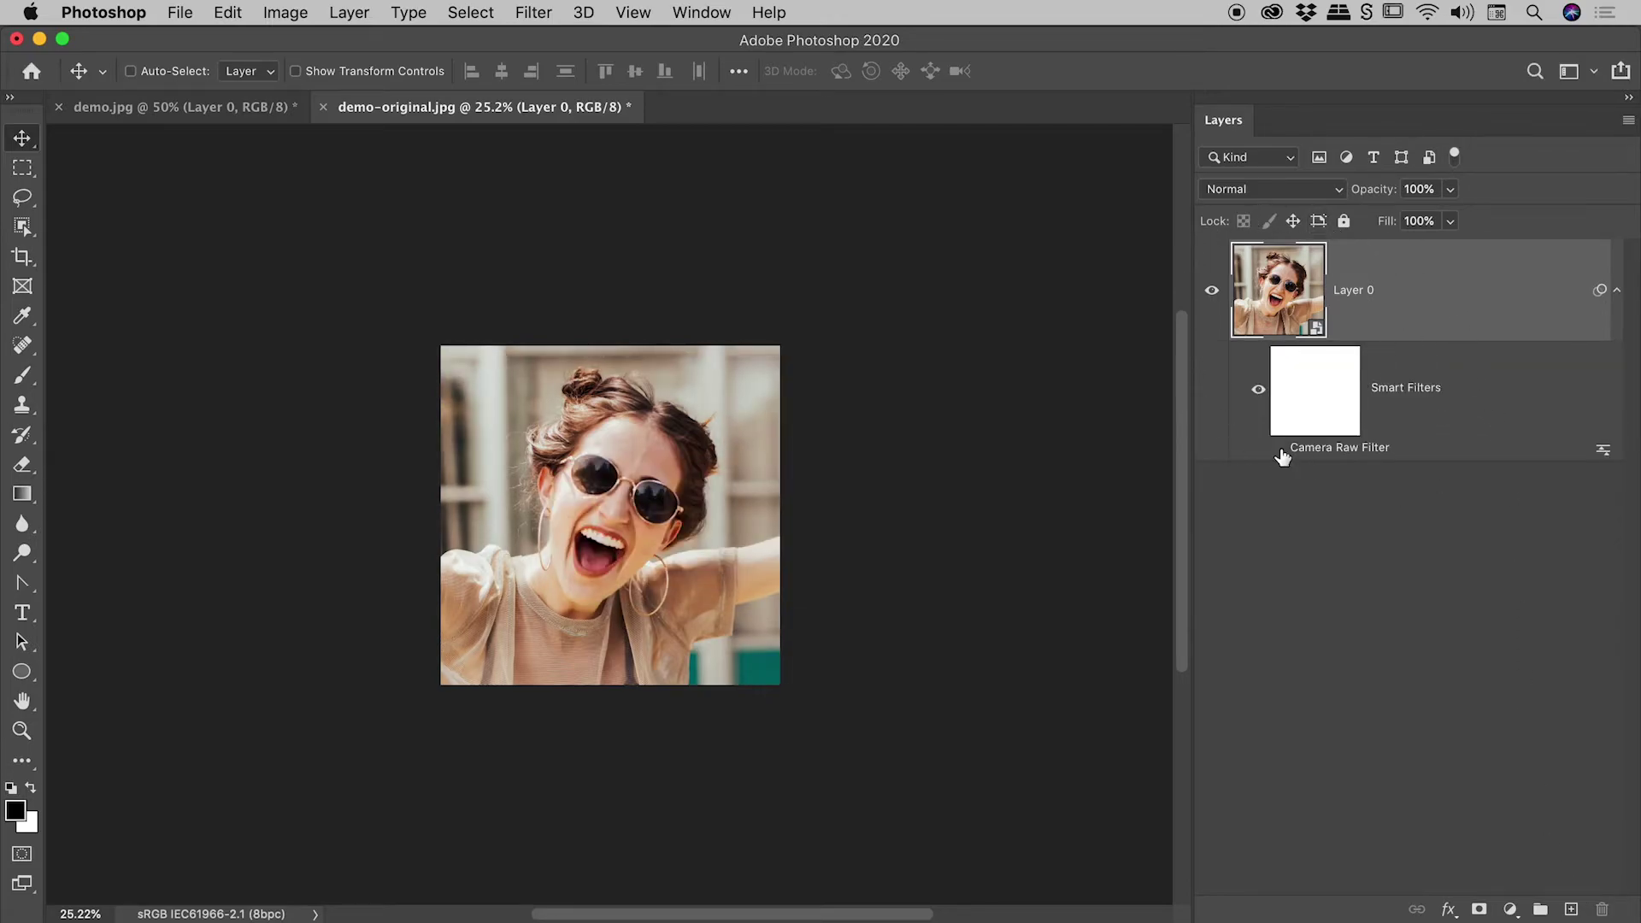
pyautogui.click(1278, 449)
pyautogui.moveTo(567, 443)
pyautogui.mouseDown()
pyautogui.moveTo(586, 444)
pyautogui.moveTo(692, 667)
pyautogui.moveTo(709, 611)
pyautogui.moveTo(550, 417)
pyautogui.moveTo(381, 275)
pyautogui.moveTo(569, 455)
pyautogui.mouseUp()
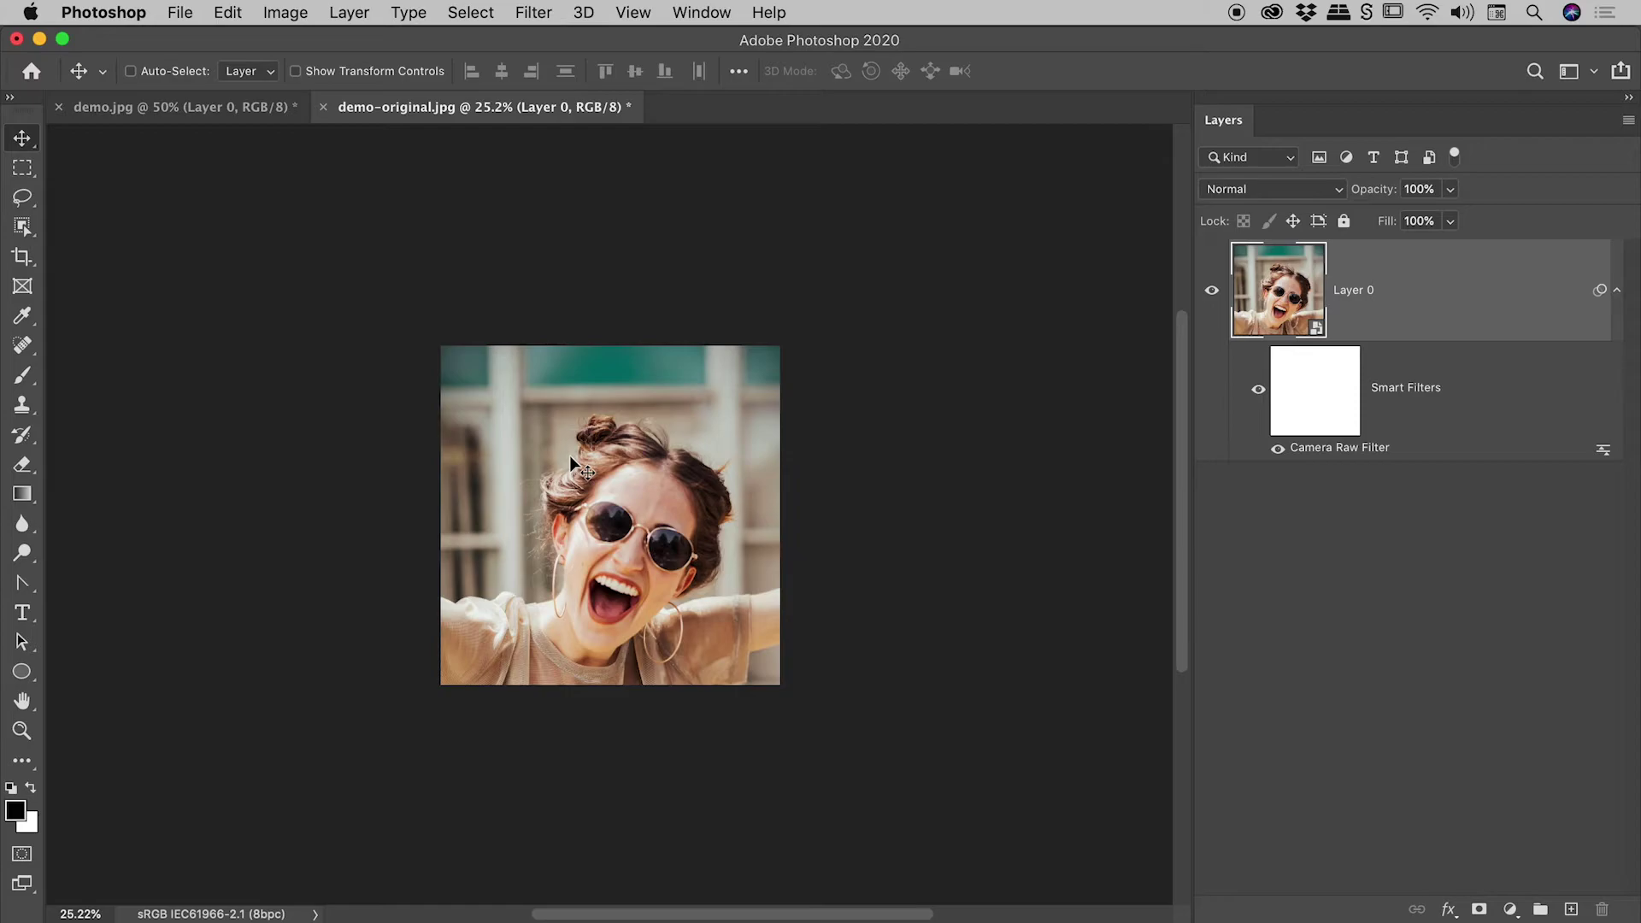
# Undo the layer move, the Camera Raw filter and the smart object conversion.
pyautogui.press('super+z')
pyautogui.press('super+z')
pyautogui.press('super+z')
pyautogui.press('super+z')
pyautogui.press('super+z')
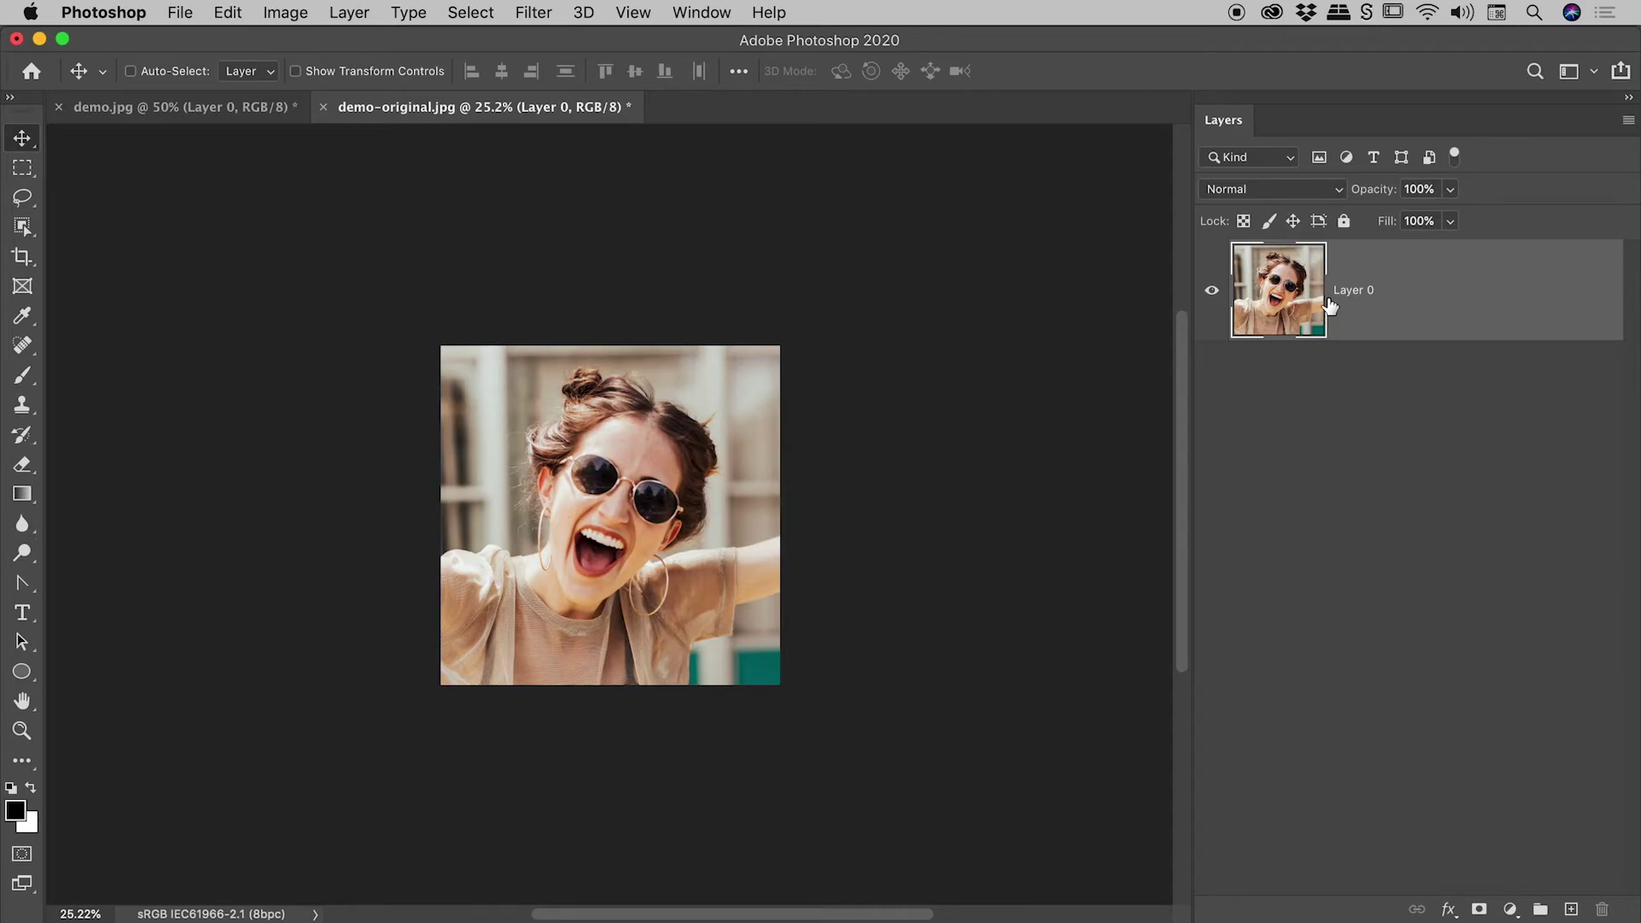
# Select the entire cropped canvas and add a layer mask to Layer 0 from that selection.
pyautogui.click(1337, 454)
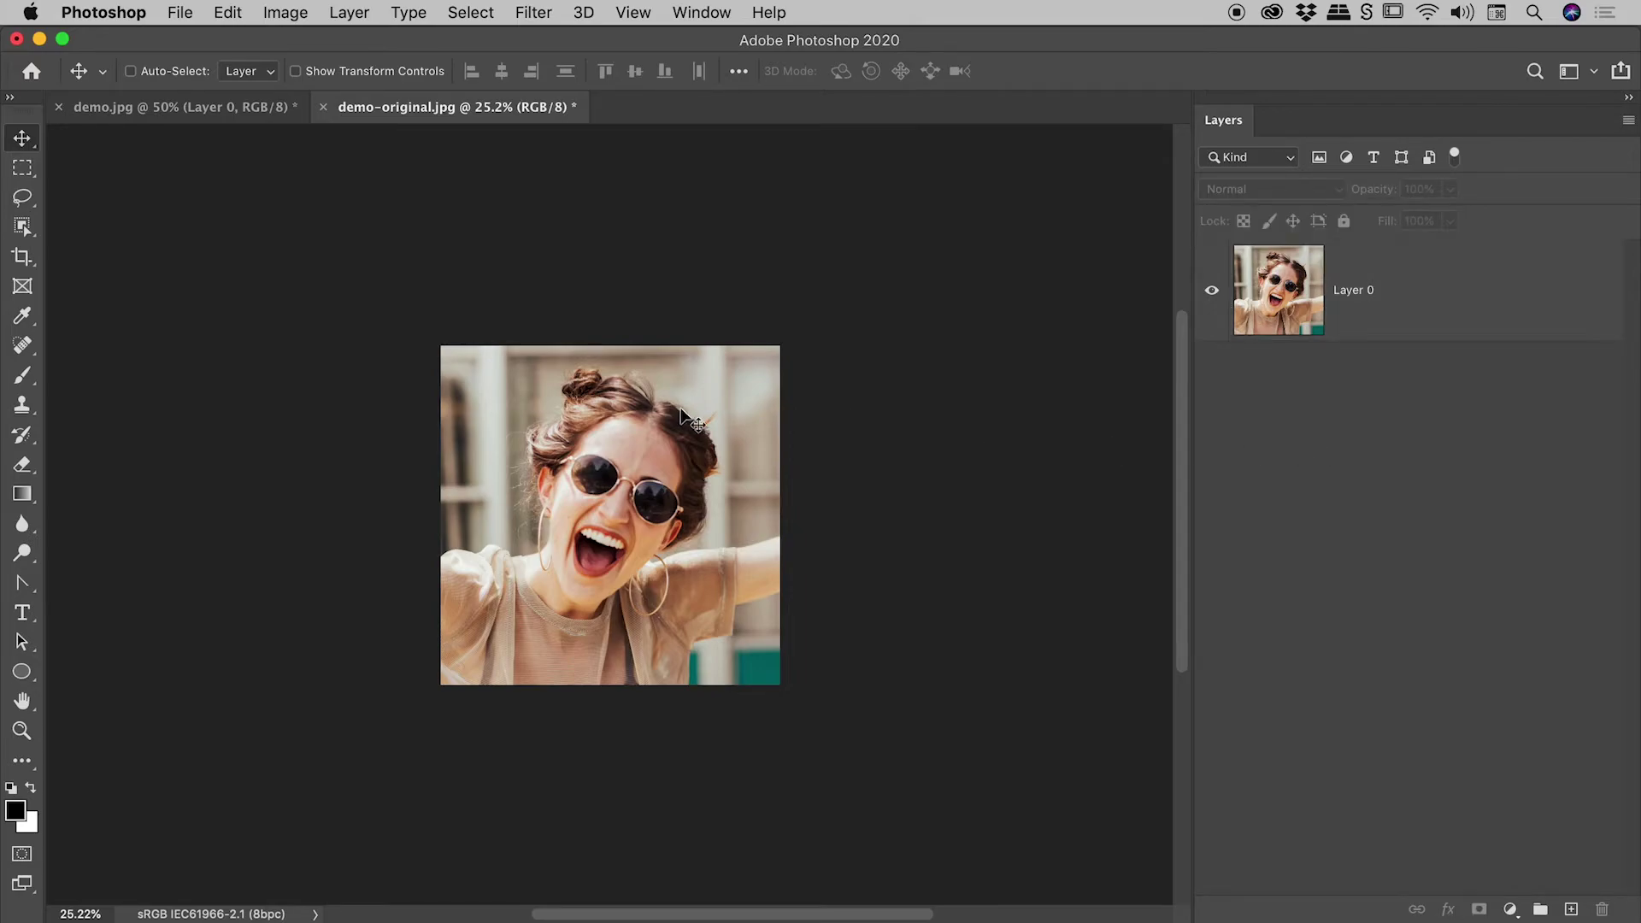
pyautogui.press('super+a')
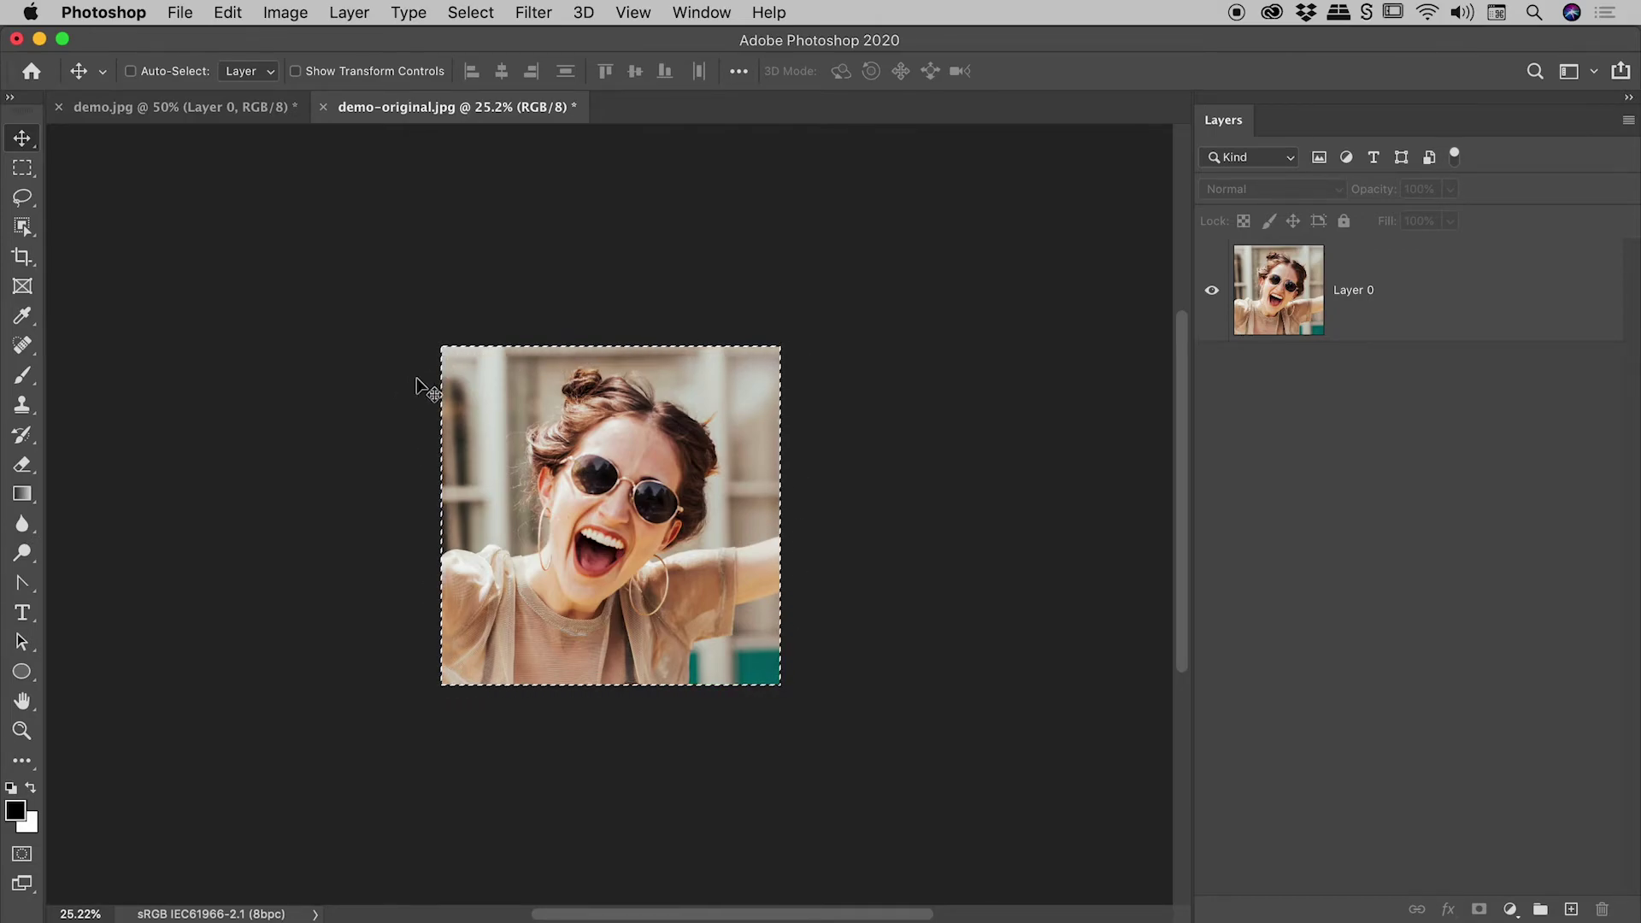
pyautogui.click(1375, 318)
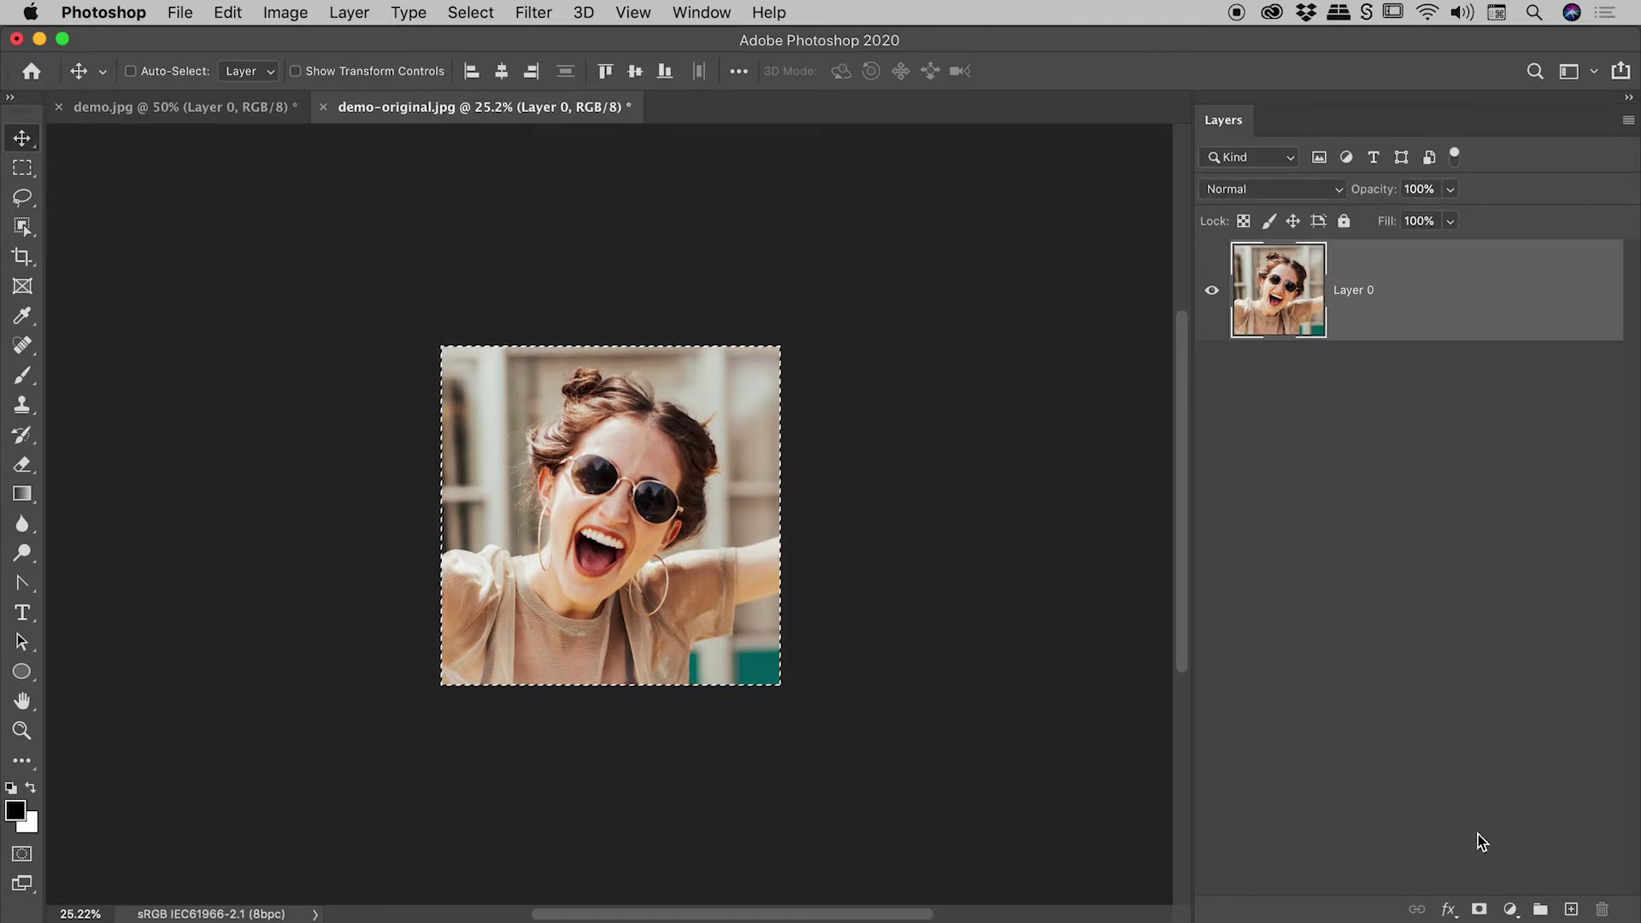
pyautogui.click(1479, 912)
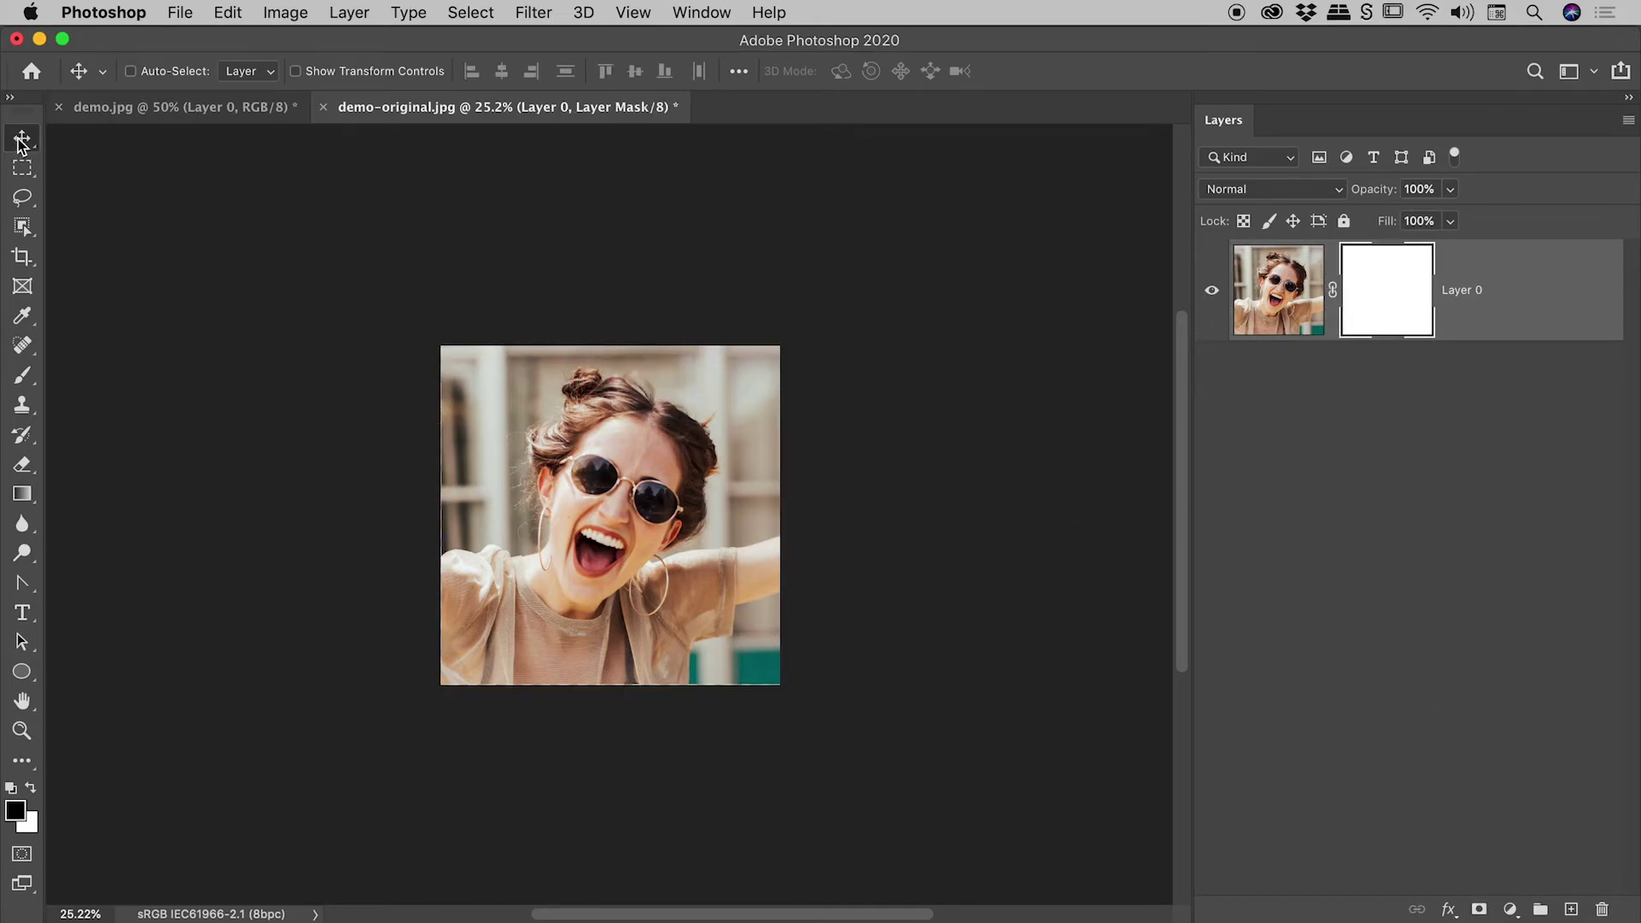
# Move the masked photo slightly up and left together with its mask, and undo the move.
pyautogui.moveTo(543, 390)
pyautogui.mouseDown()
pyautogui.moveTo(629, 467)
pyautogui.moveTo(434, 289)
pyautogui.moveTo(532, 367)
pyautogui.mouseUp()
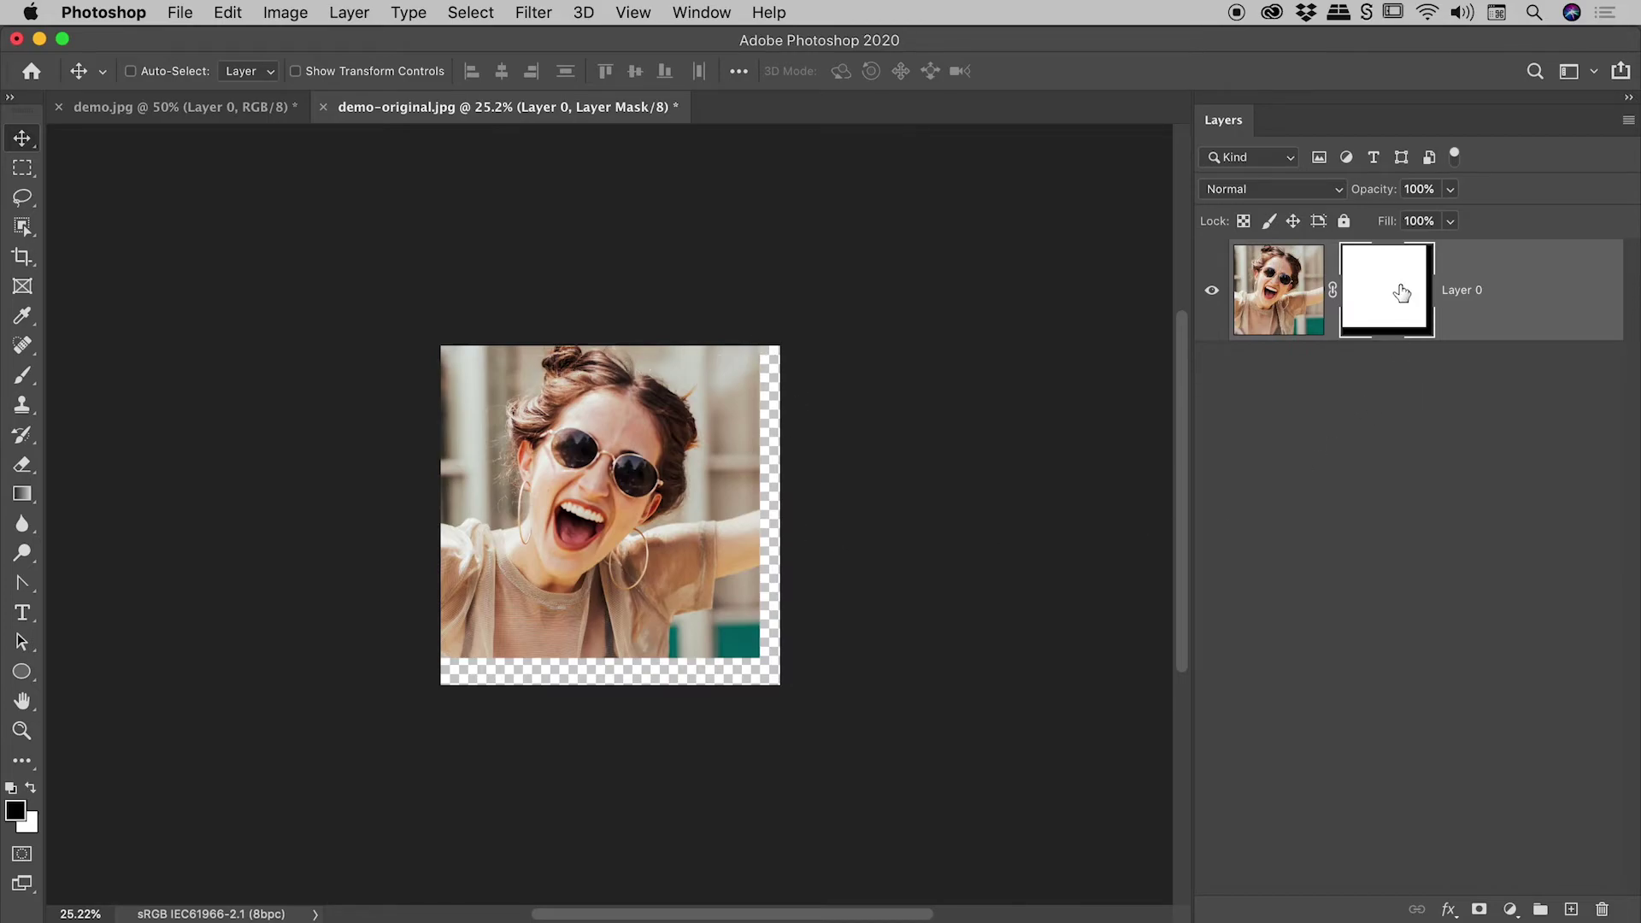
pyautogui.press('super+z')
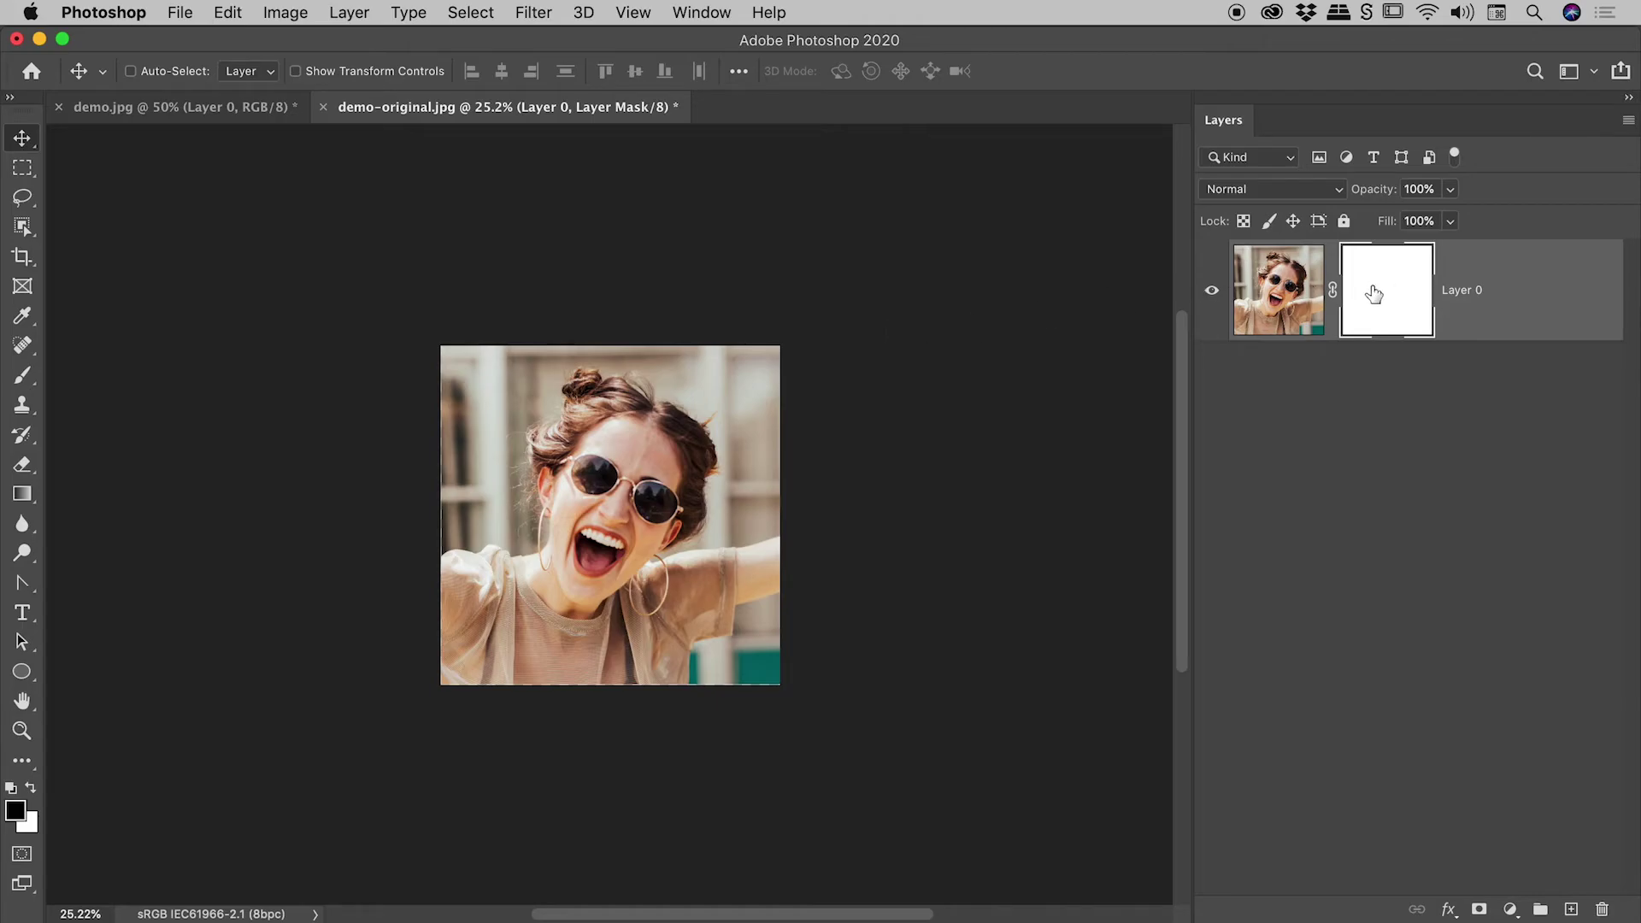
# Target the photo instead of its mask and convert the masked layer for smart filters.
pyautogui.press('super+2')
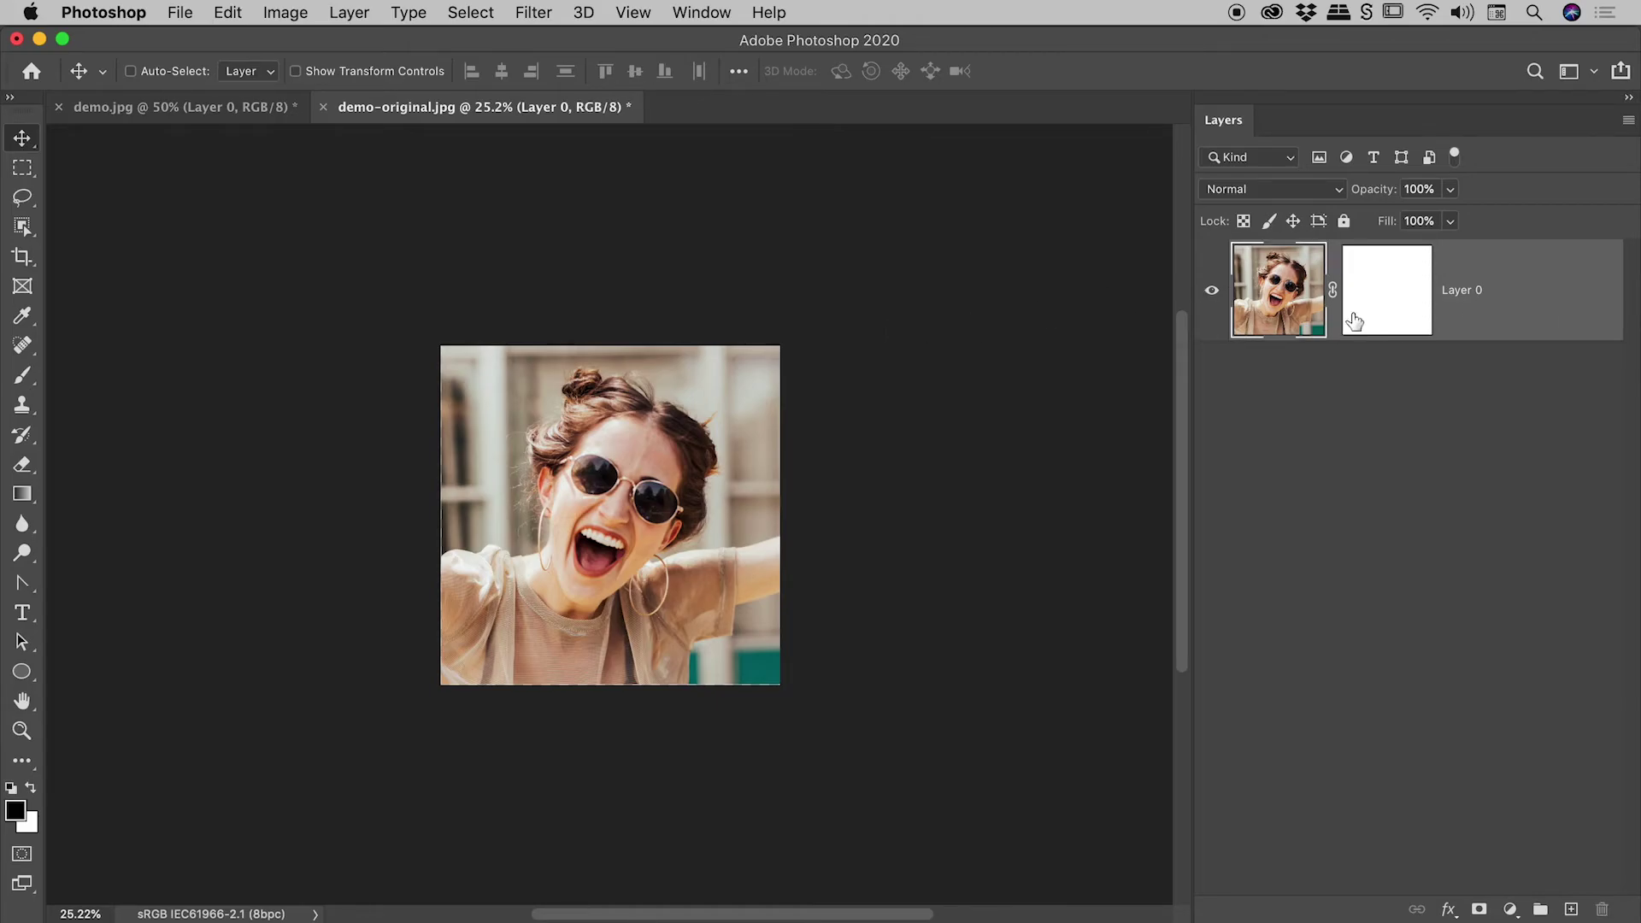
pyautogui.click(525, 13)
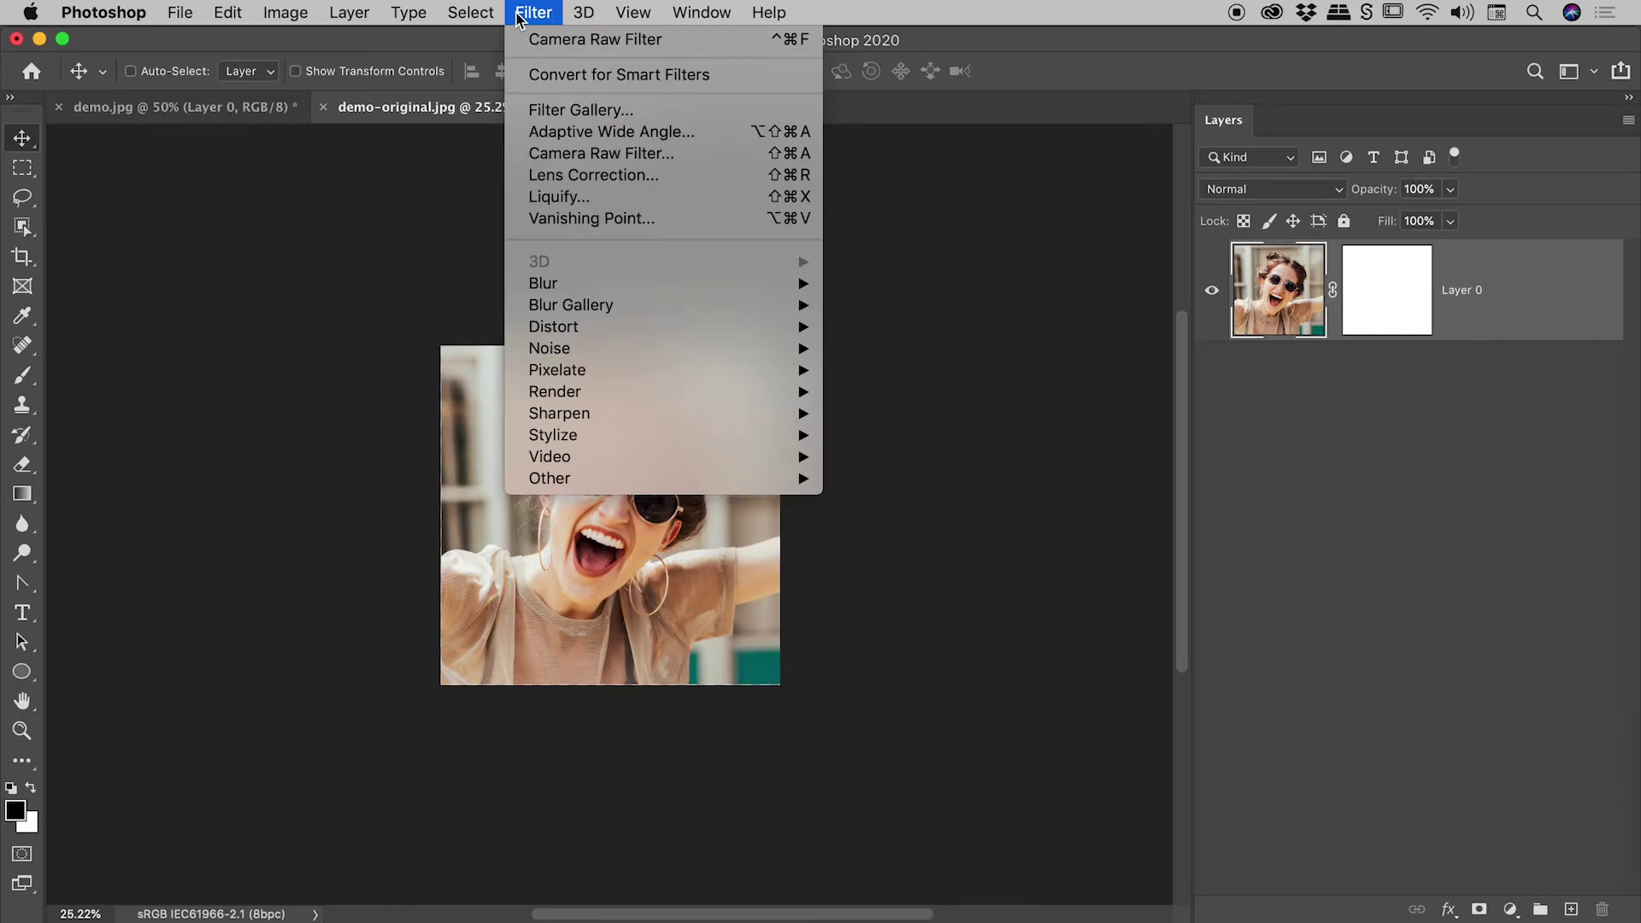
pyautogui.click(564, 76)
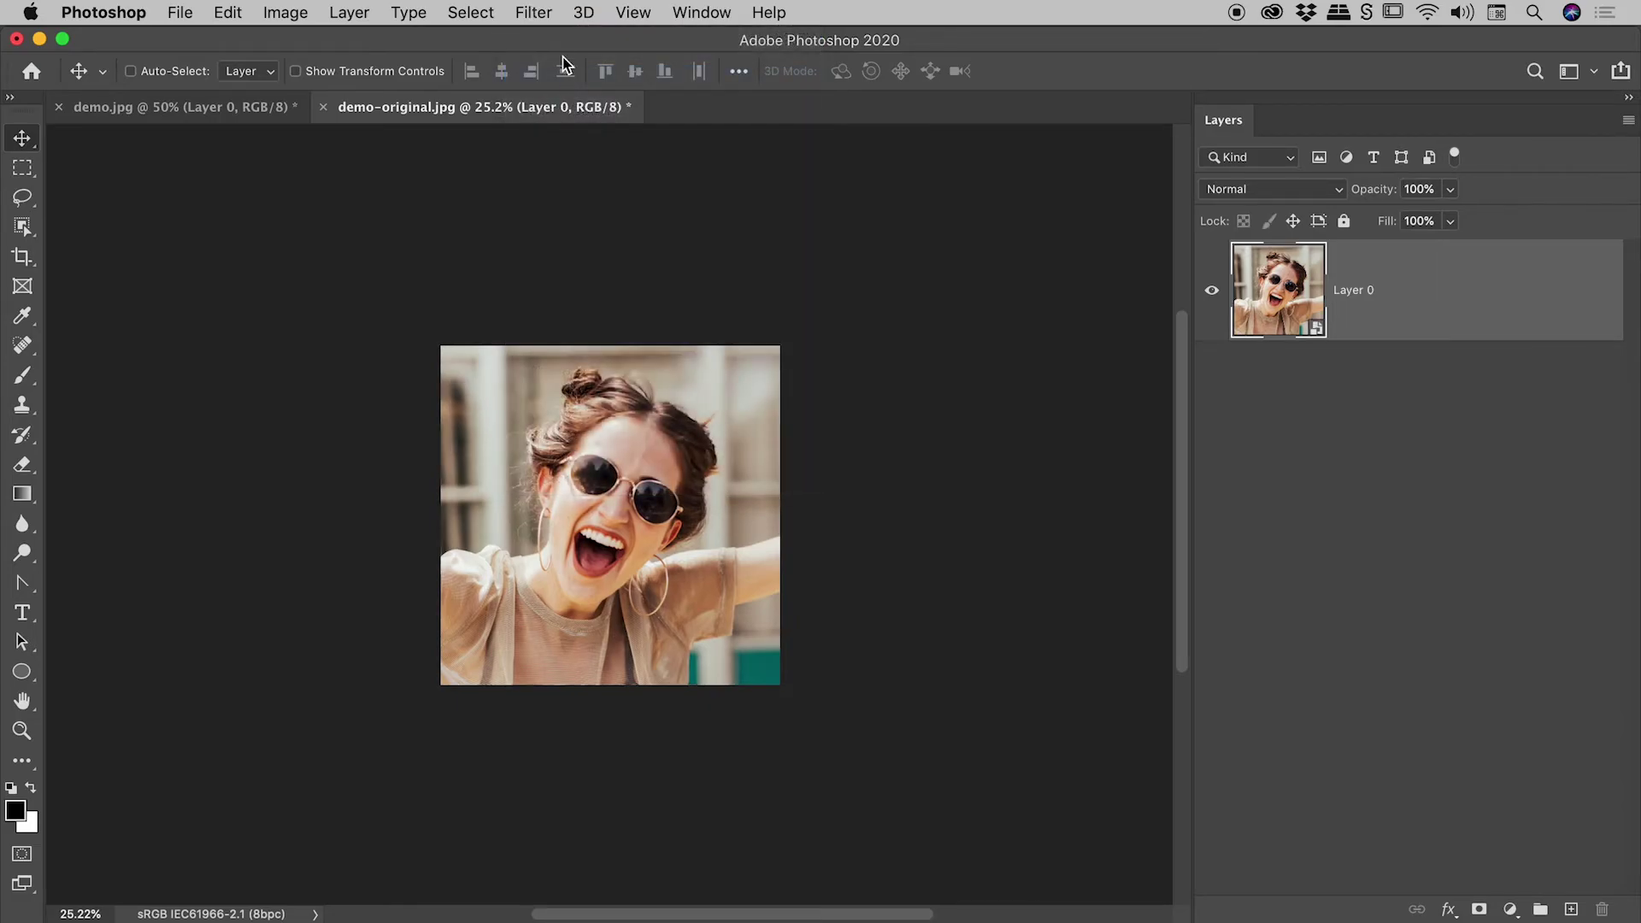
# Apply a Camera Raw smart filter to the masked photo with vignetting set to -100.
pyautogui.click(541, 13)
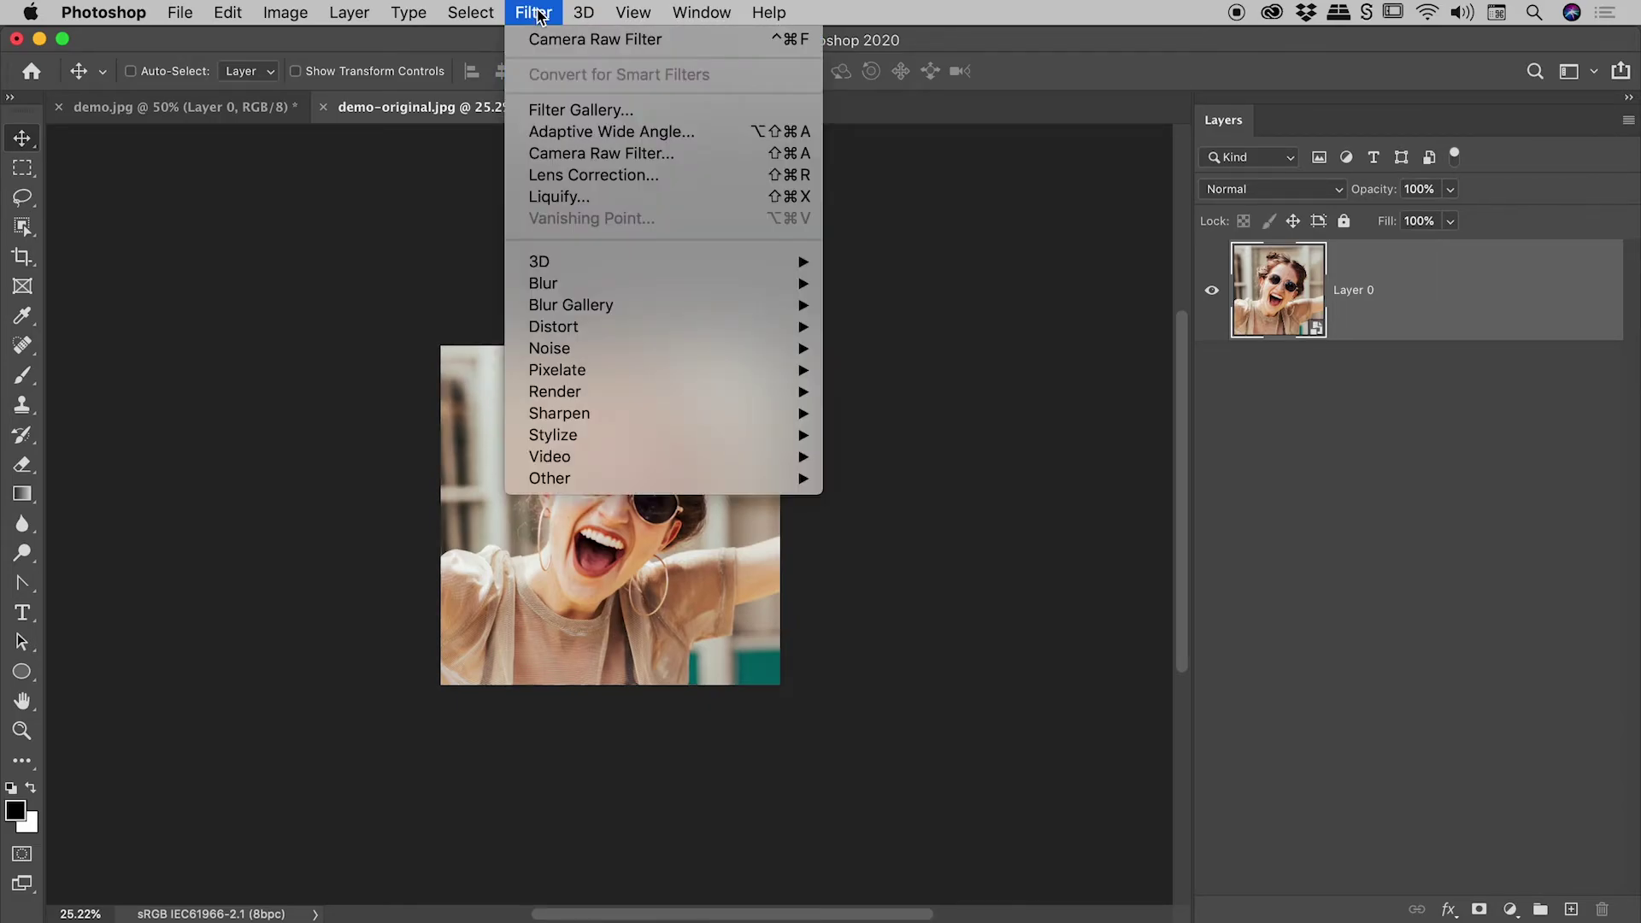
pyautogui.click(602, 152)
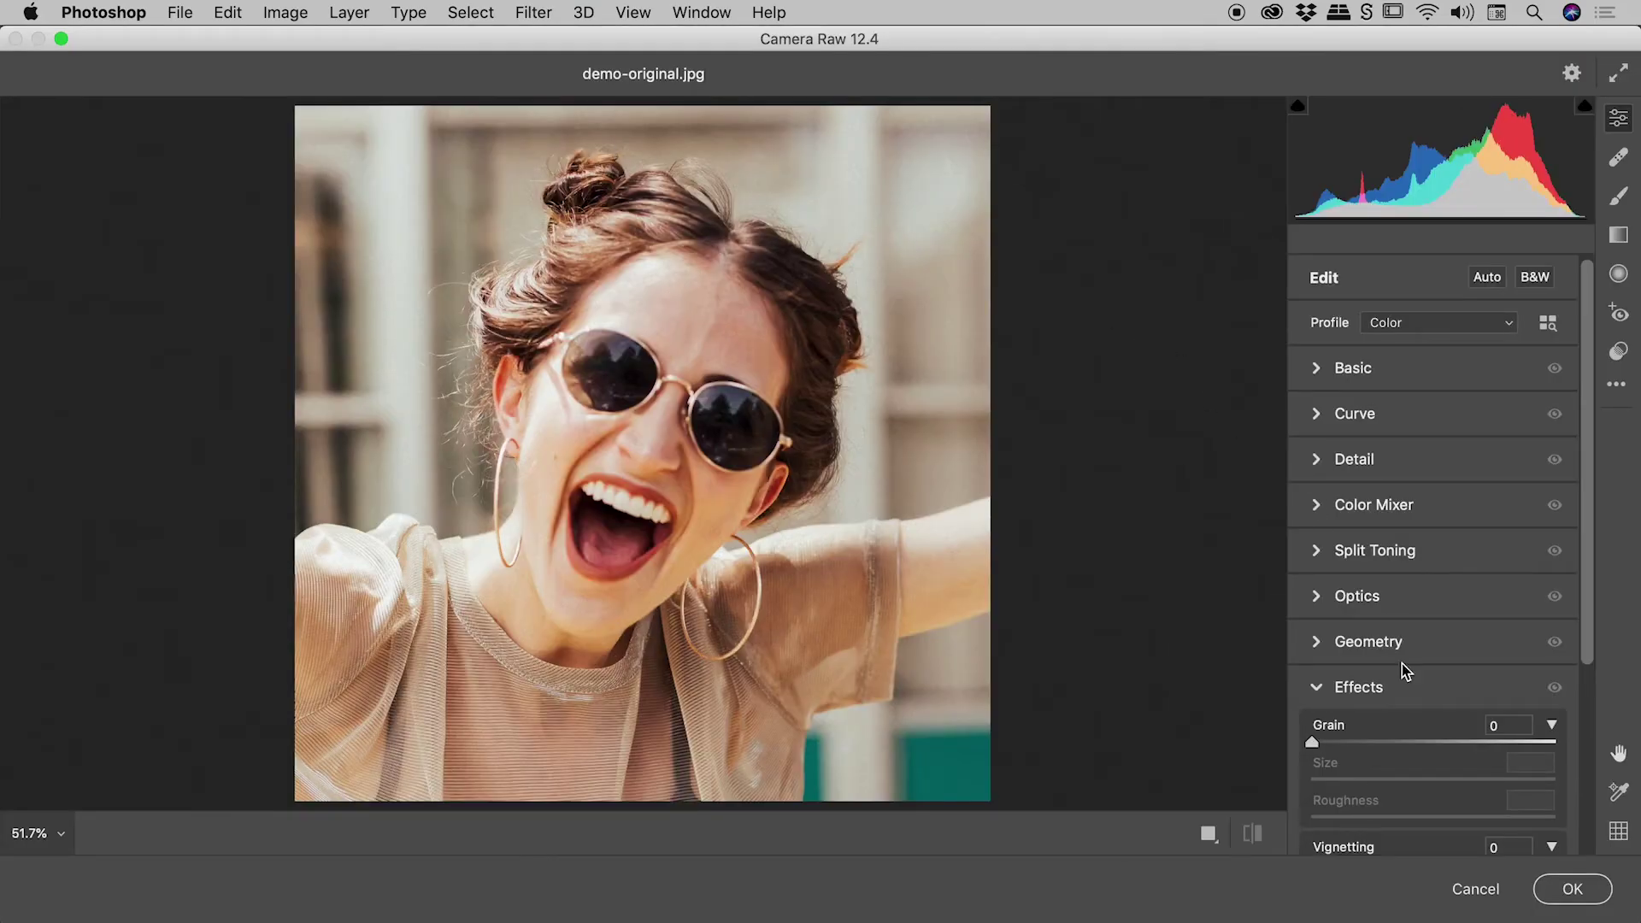
pyautogui.moveTo(1588, 546); pyautogui.dragTo(1591, 731)
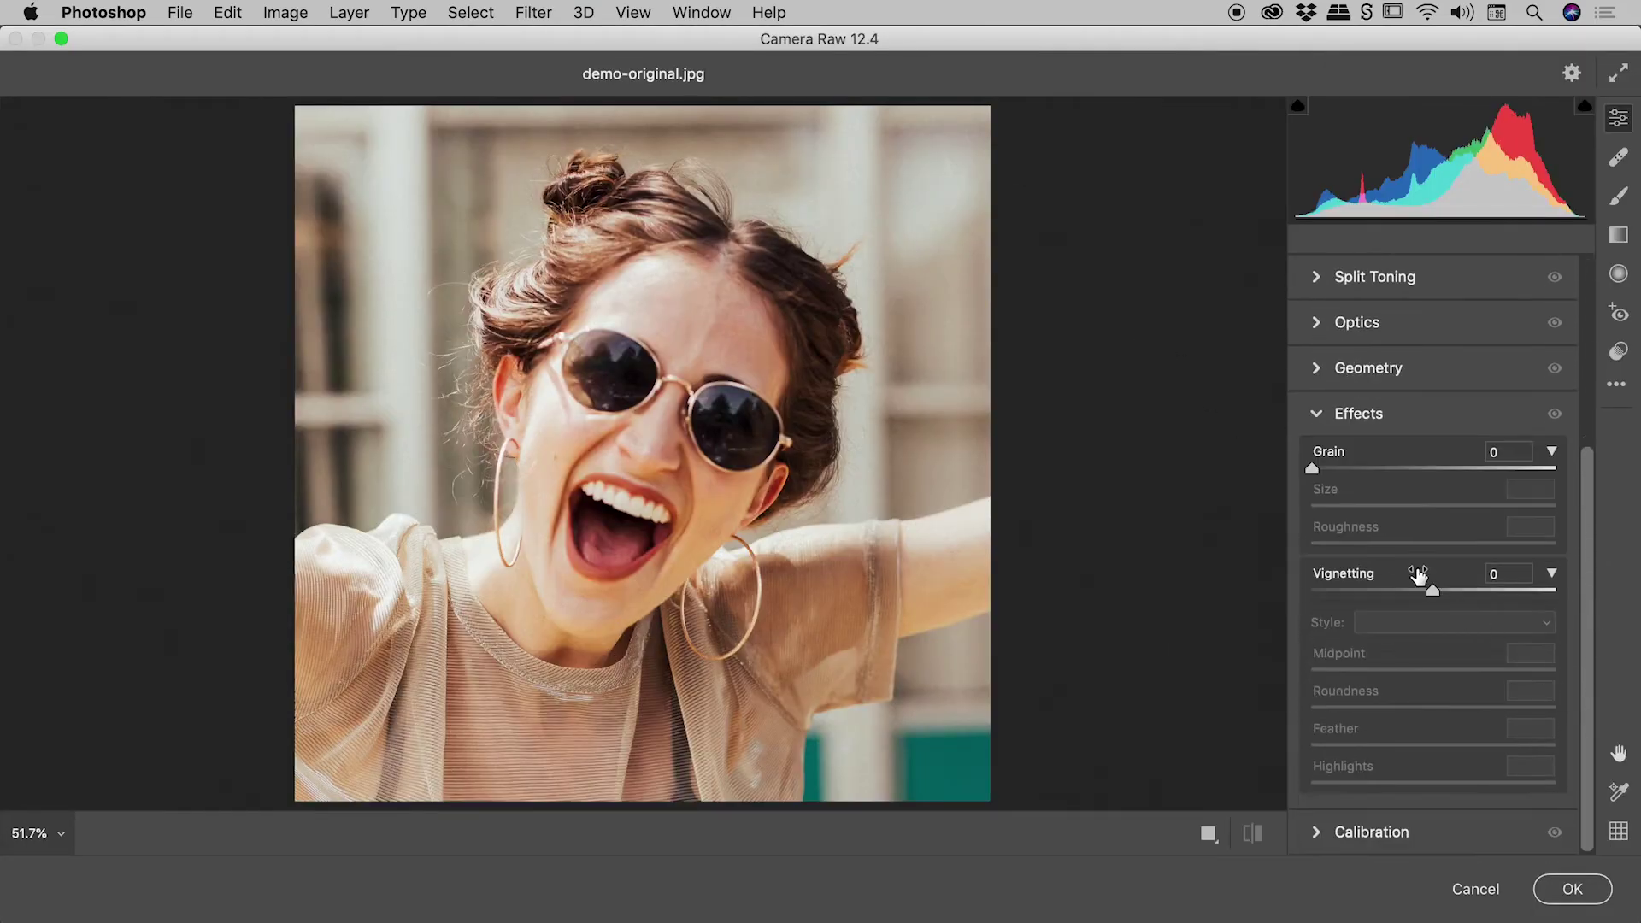
pyautogui.moveTo(1433, 591); pyautogui.dragTo(1279, 592)
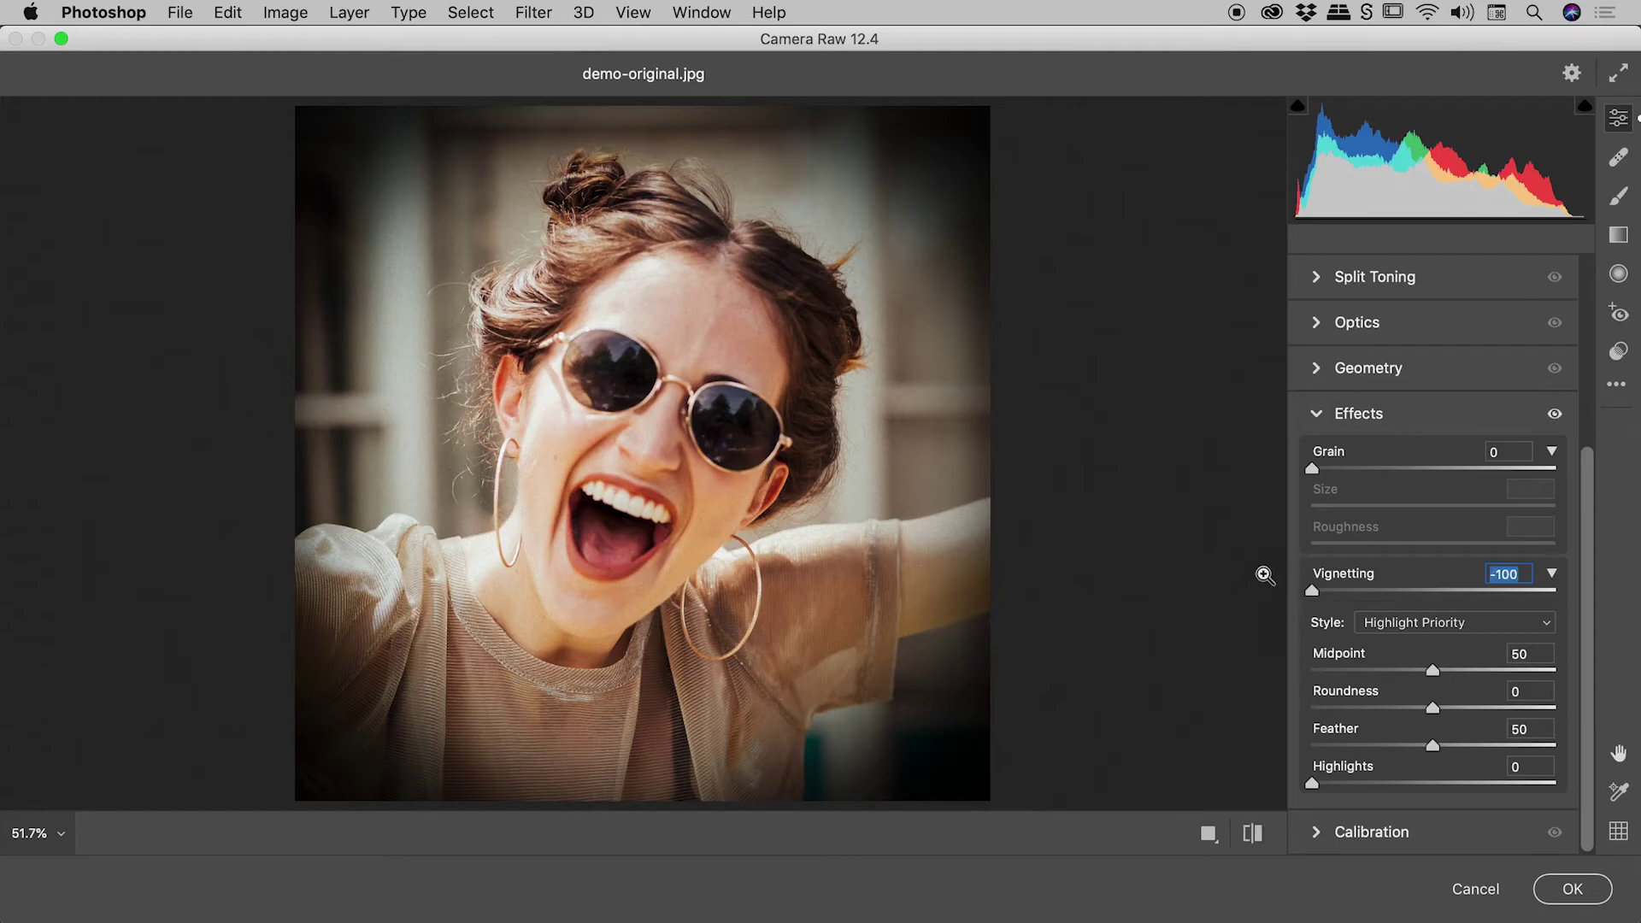
pyautogui.click(1572, 889)
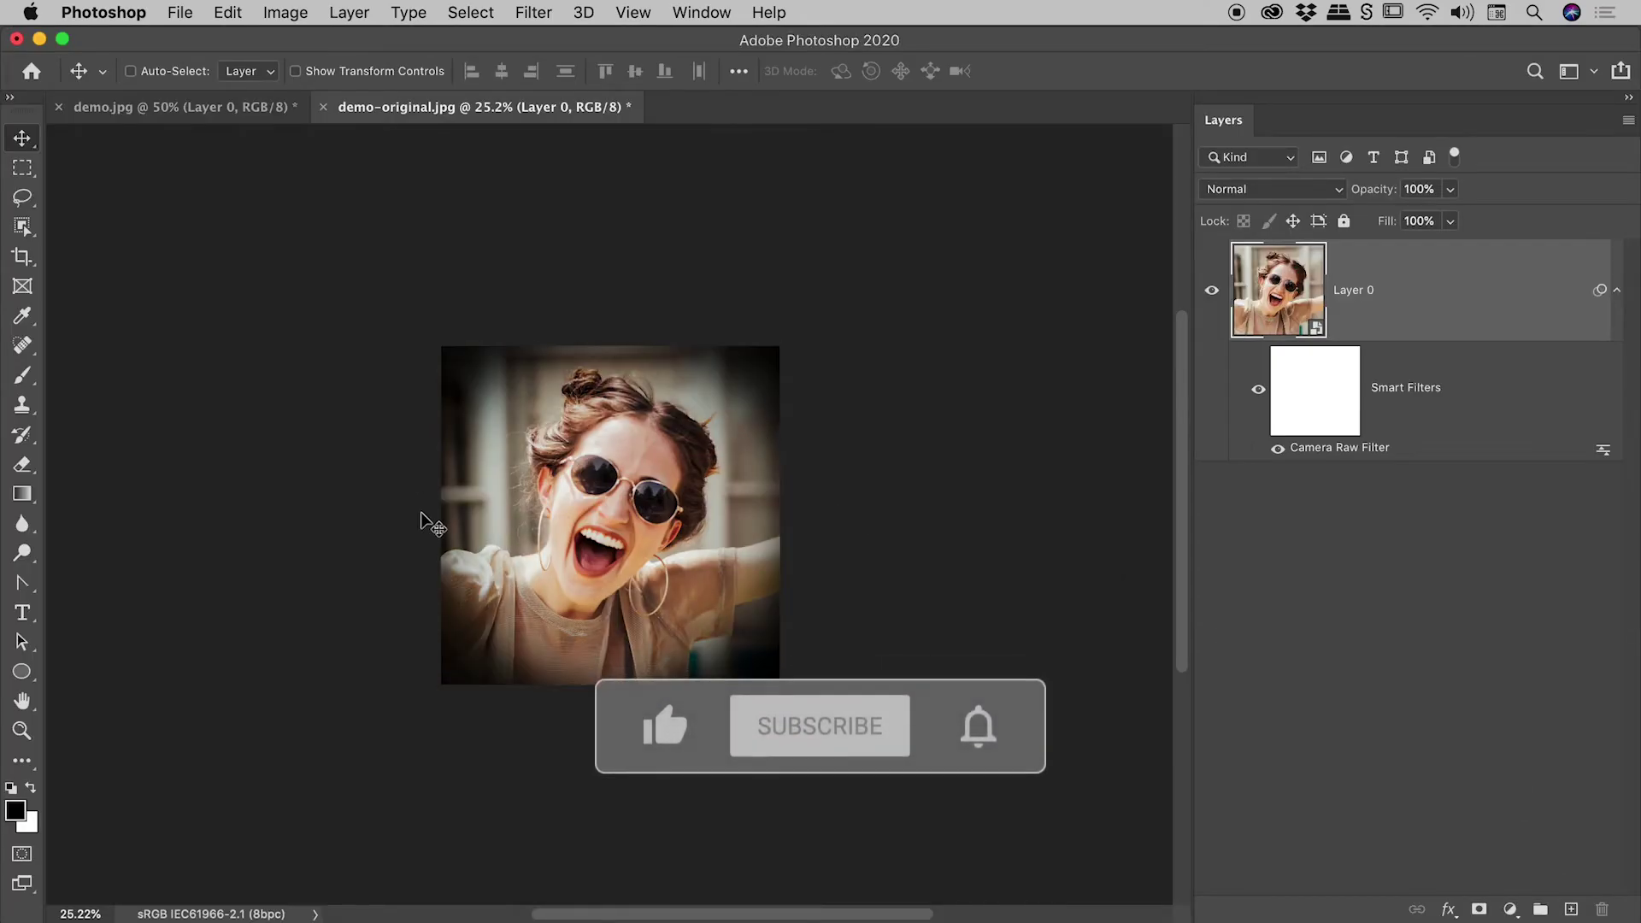
# Compare the photo with and without the vignette, and try moving the layer up and left before undoing the move.
pyautogui.click(1278, 451)
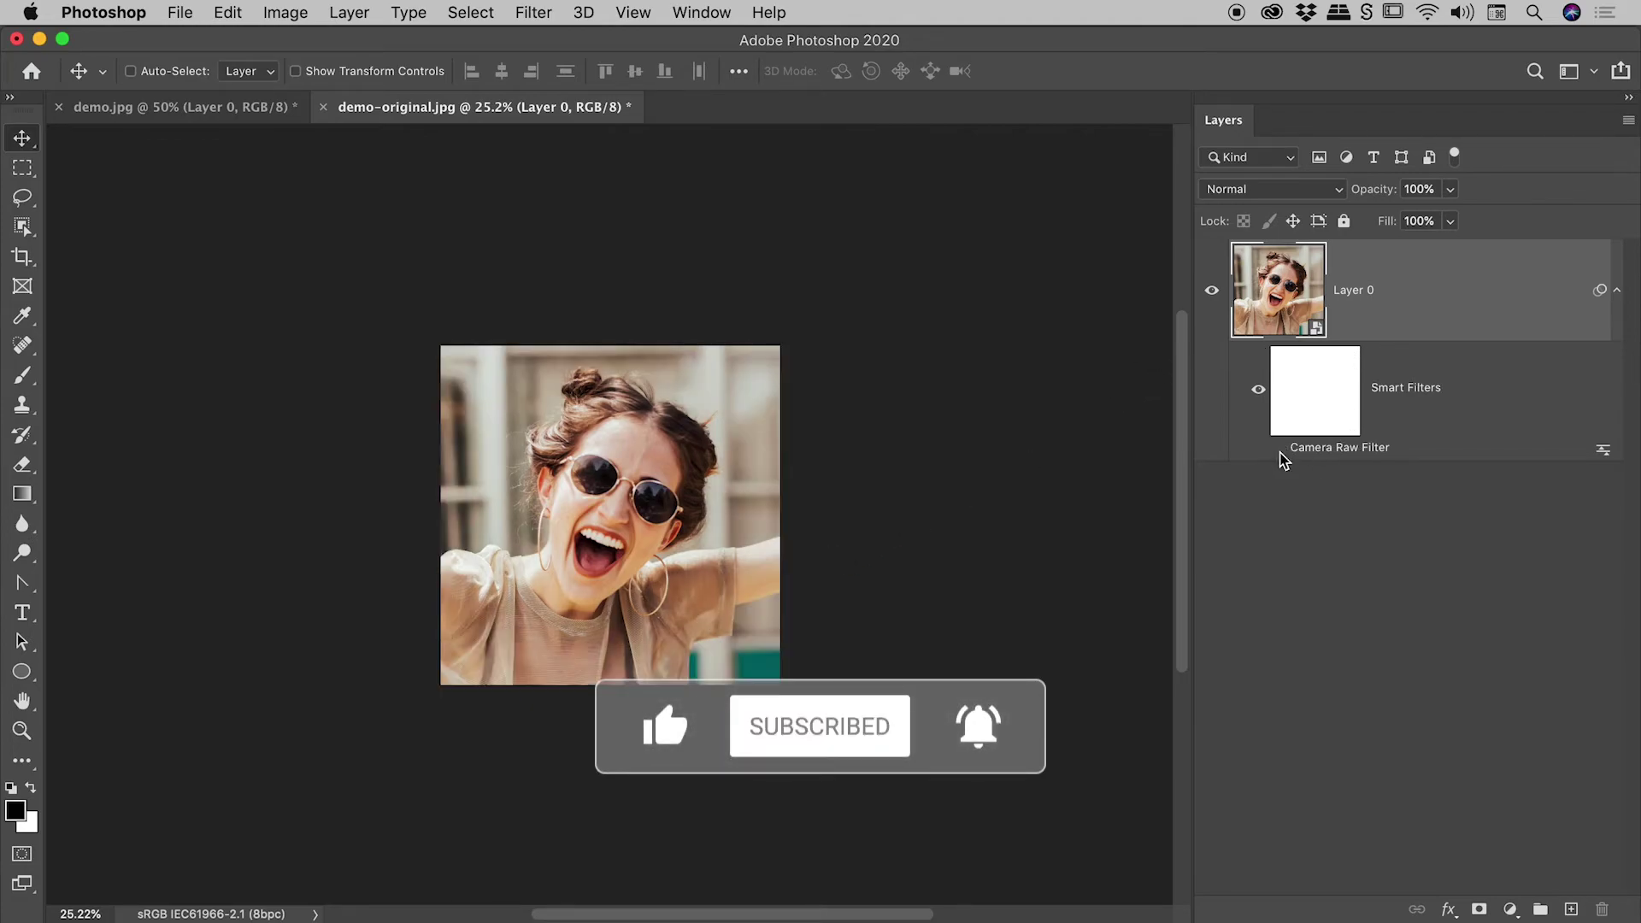
pyautogui.click(1277, 450)
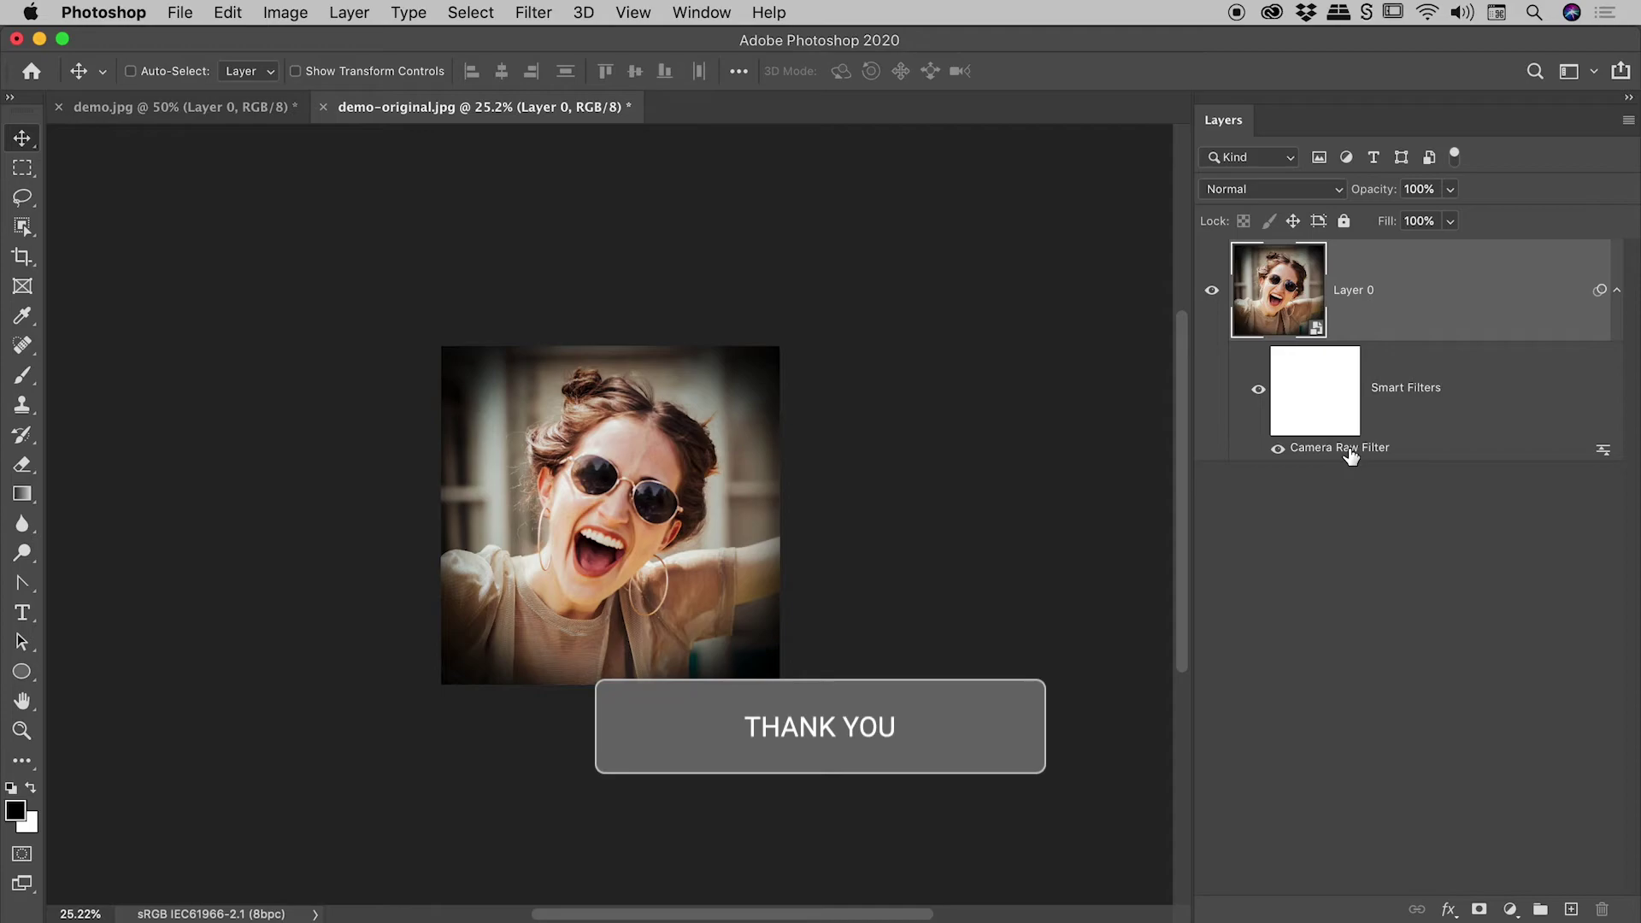
pyautogui.moveTo(554, 413); pyautogui.dragTo(501, 372)
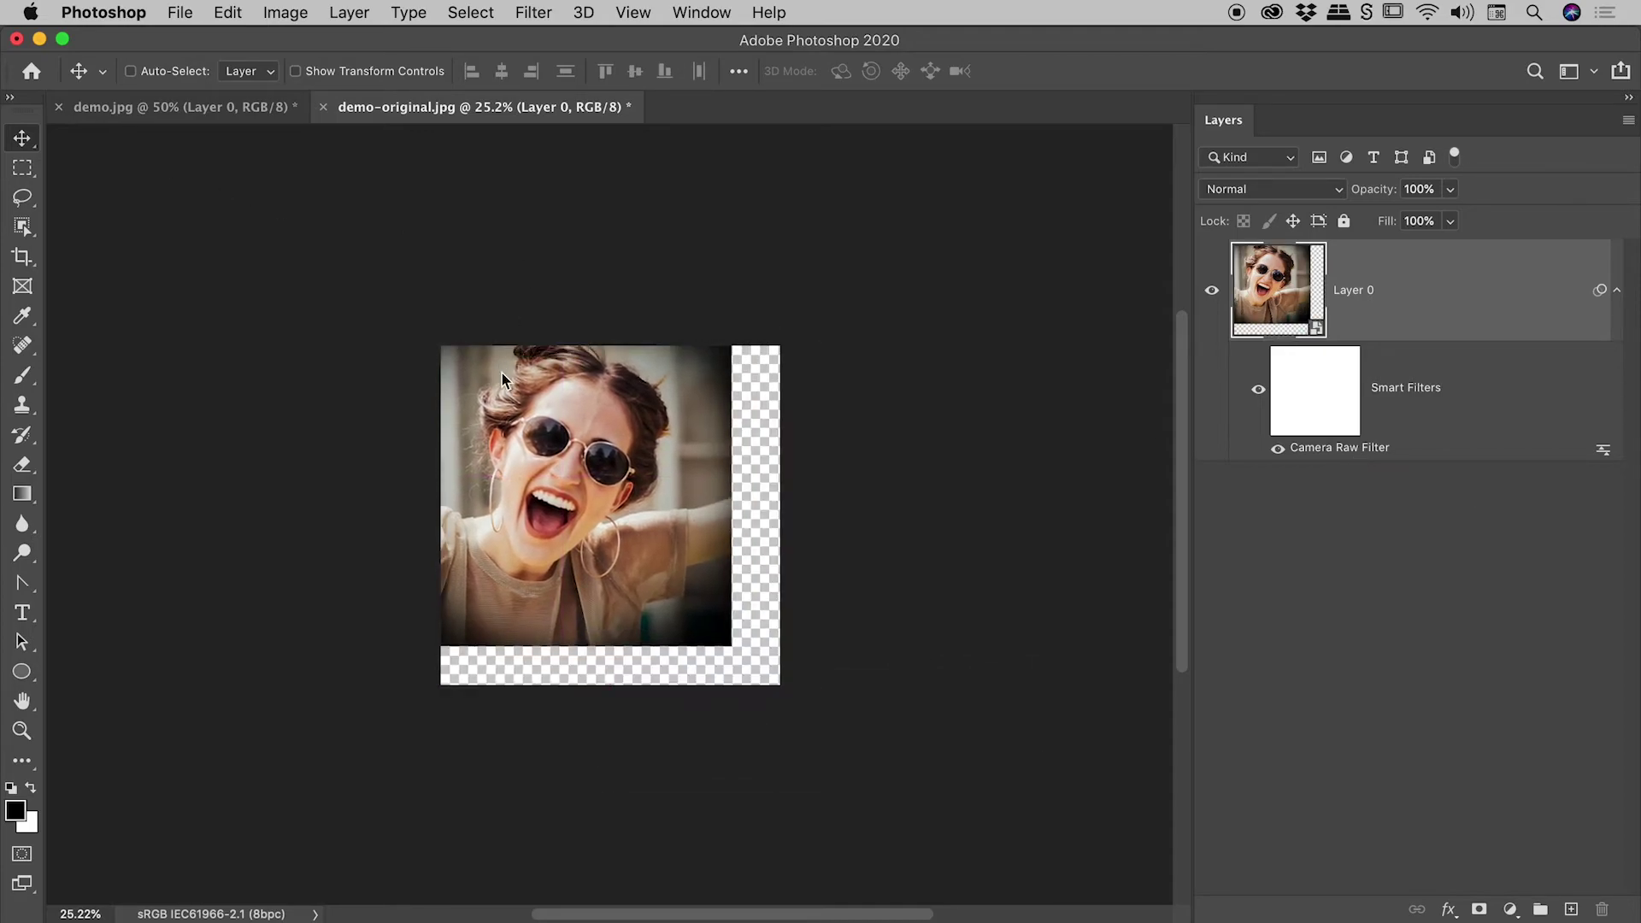
pyautogui.press('super+z')
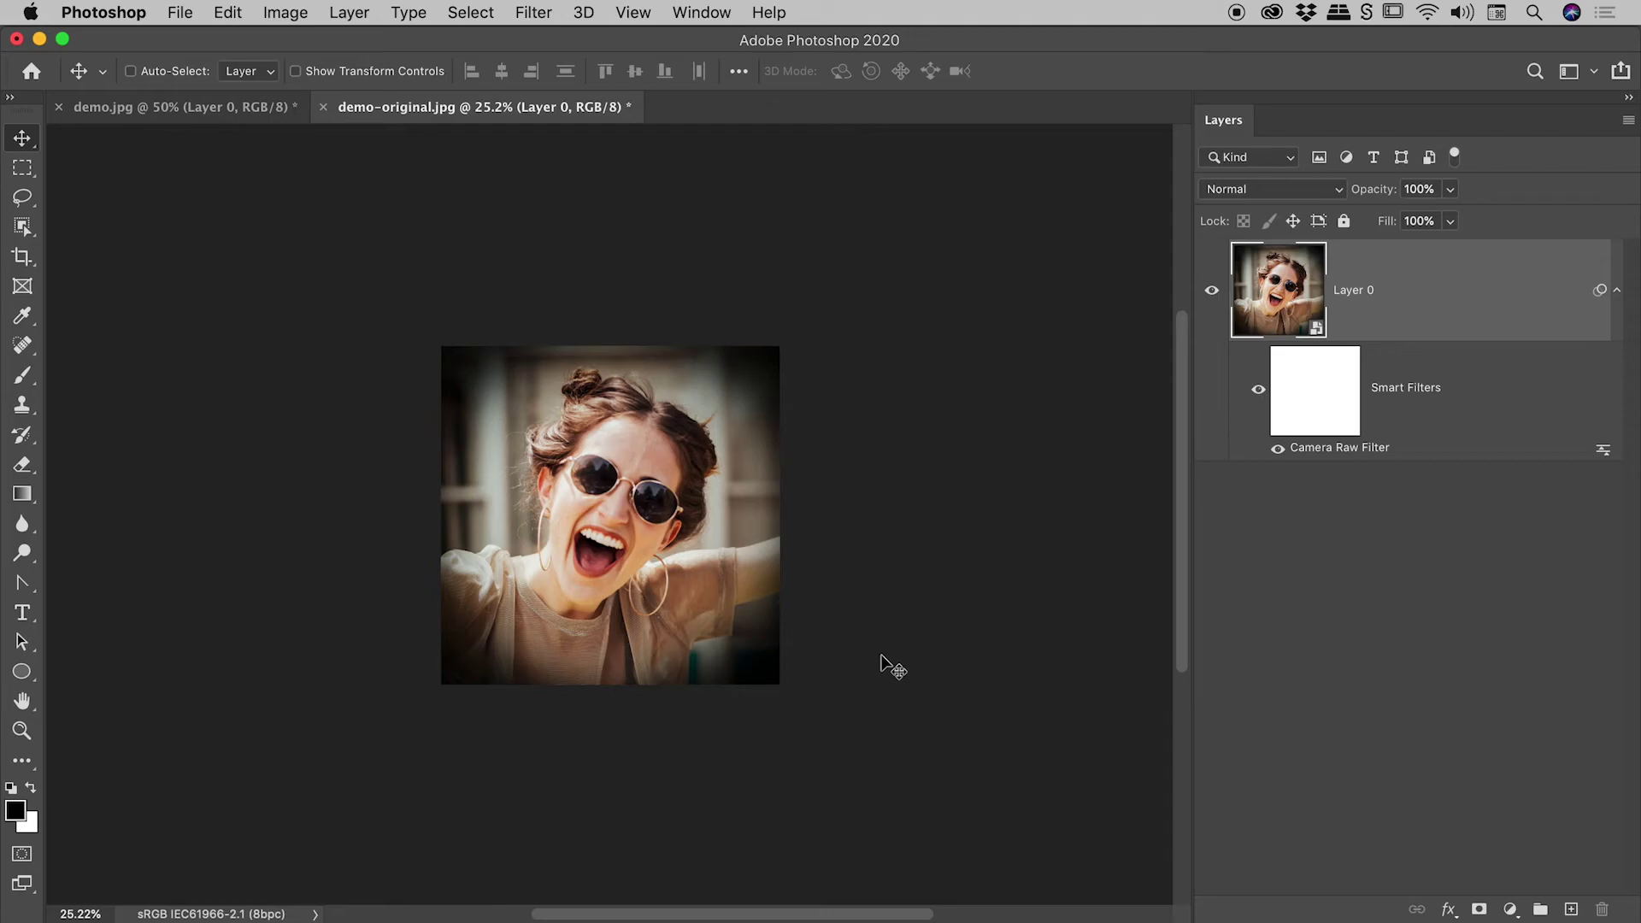
# Open the smart object's contents and try moving the photo down and right with its linked mask, undoing the move.
pyautogui.doubleClick(1279, 286)
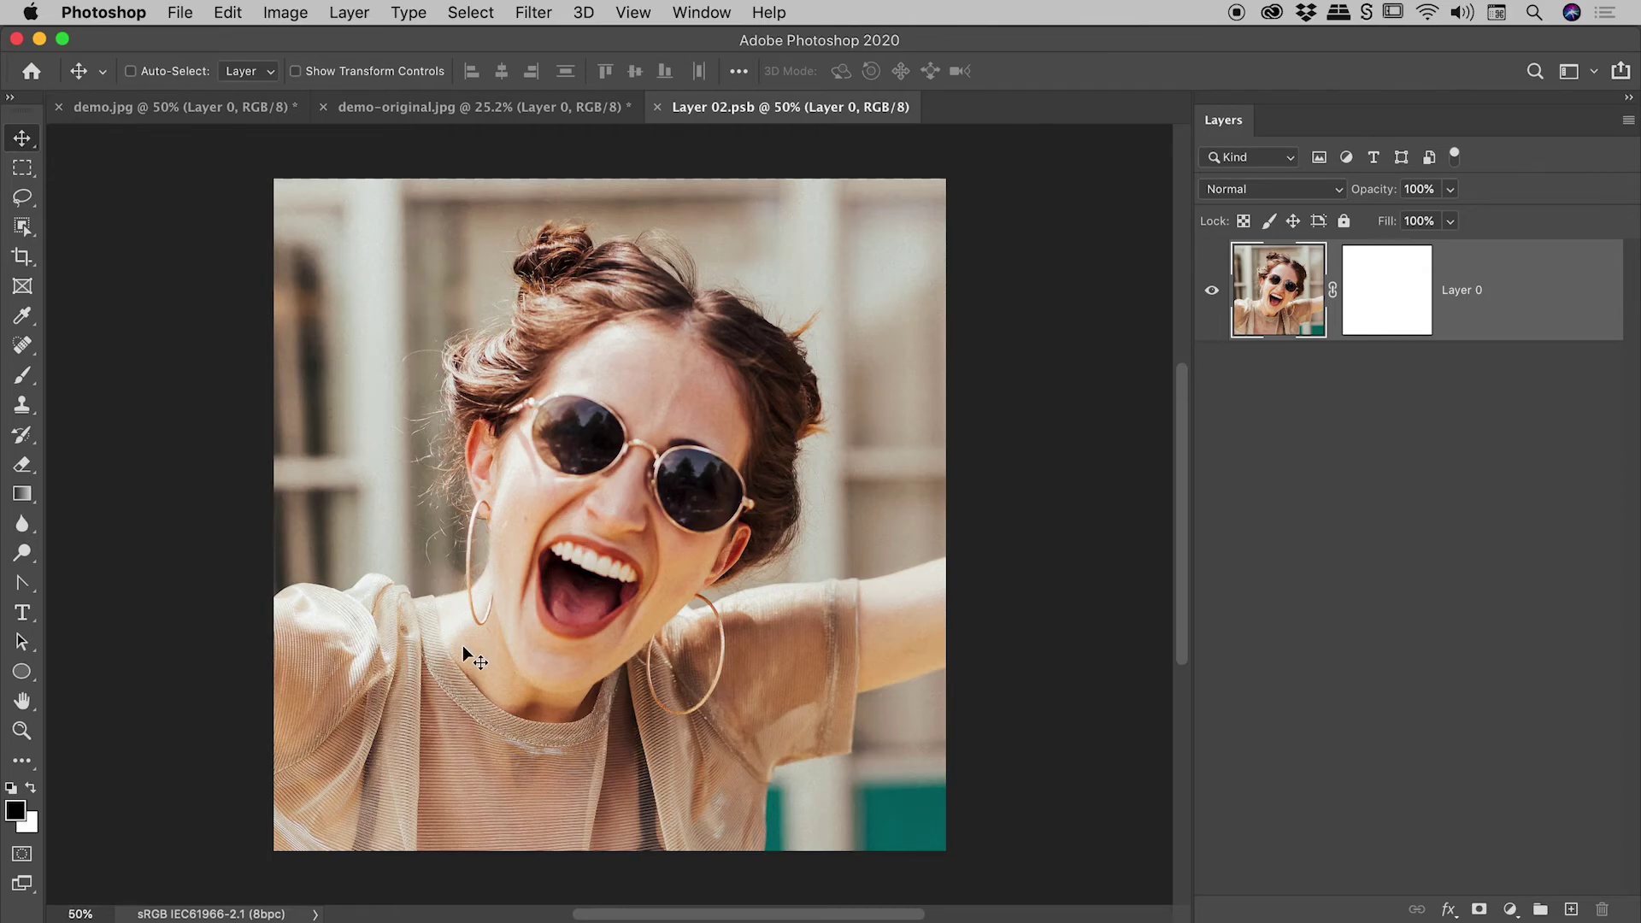
pyautogui.moveTo(438, 354); pyautogui.dragTo(554, 461)
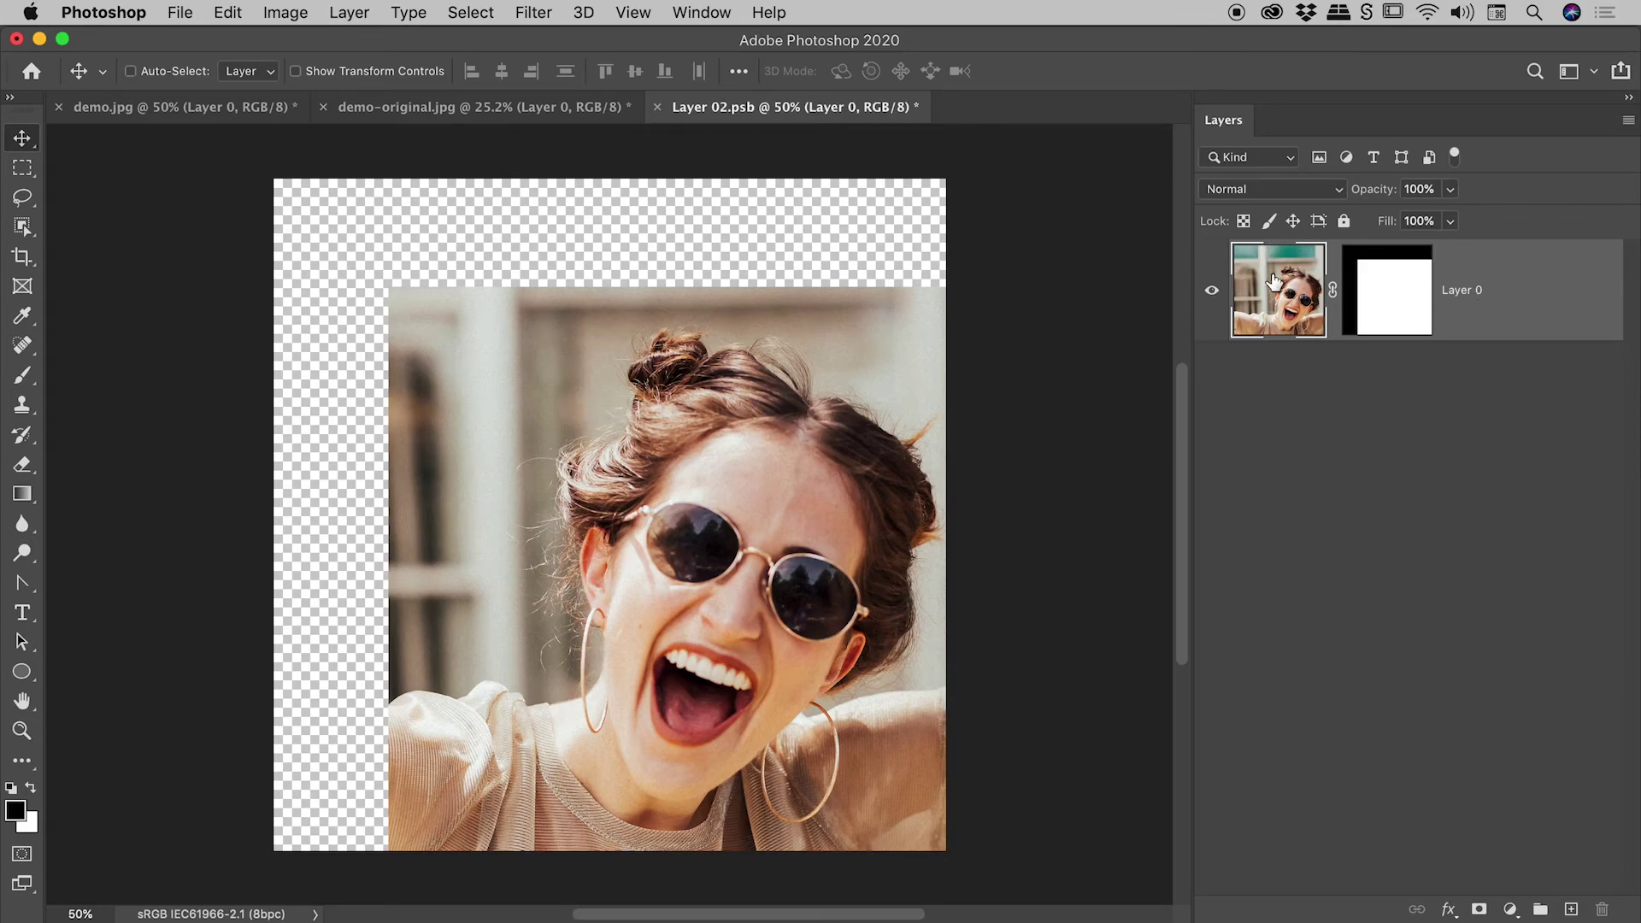
pyautogui.press('super+z')
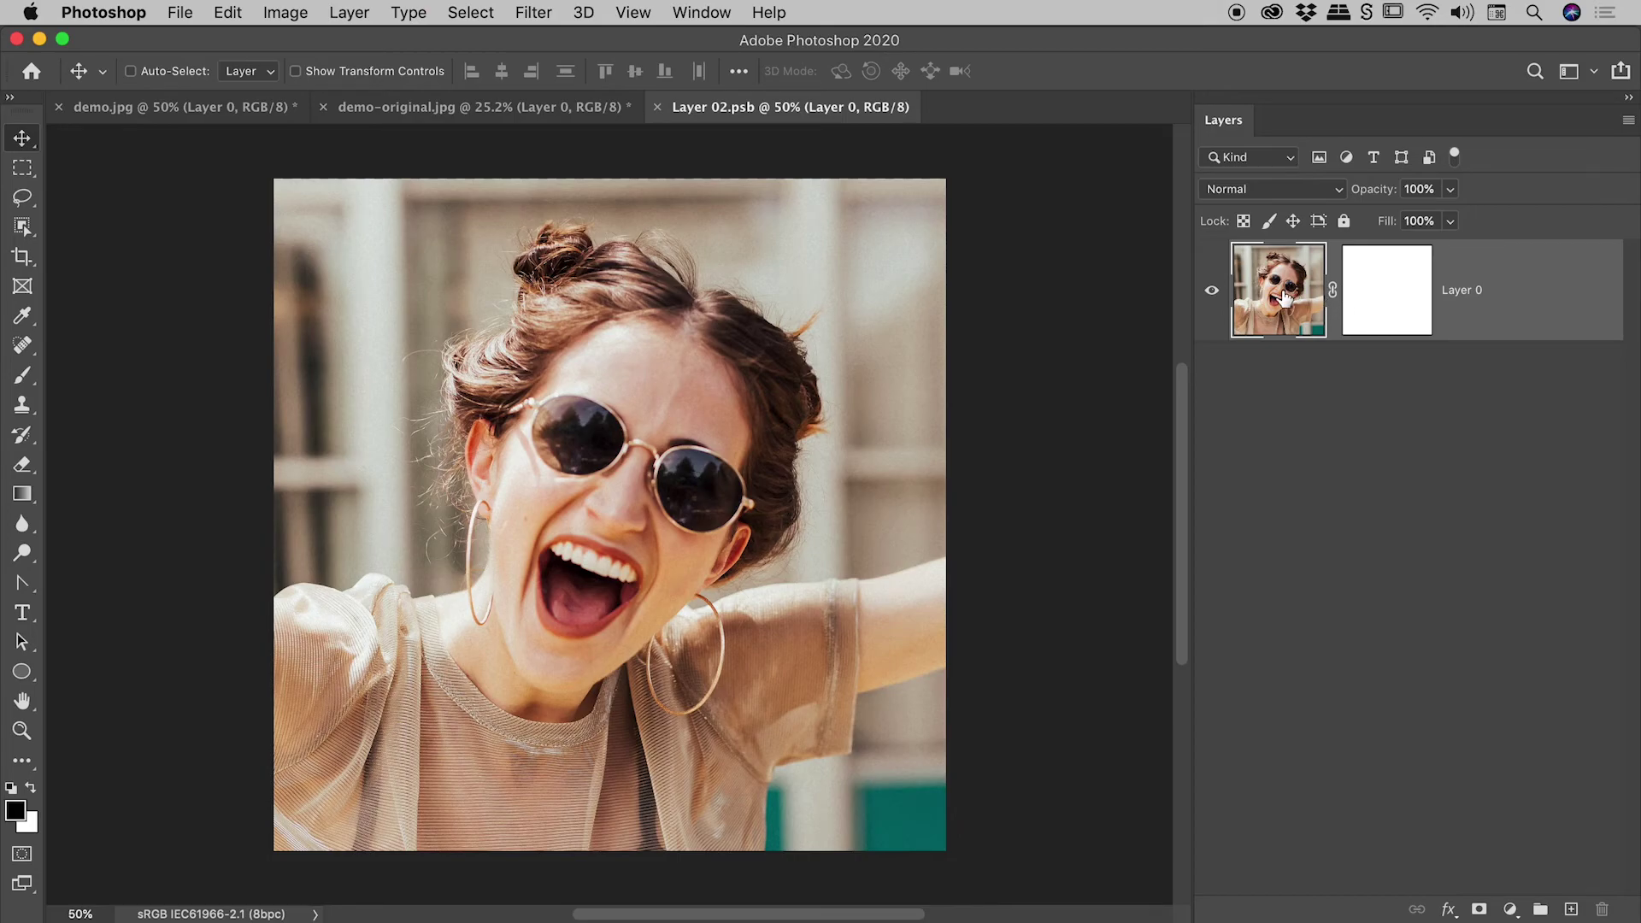
# Unlink the layer mask from the photo and shift the photo up and left inside the smart object.
pyautogui.click(1333, 292)
pyautogui.moveTo(574, 412); pyautogui.dragTo(412, 361)
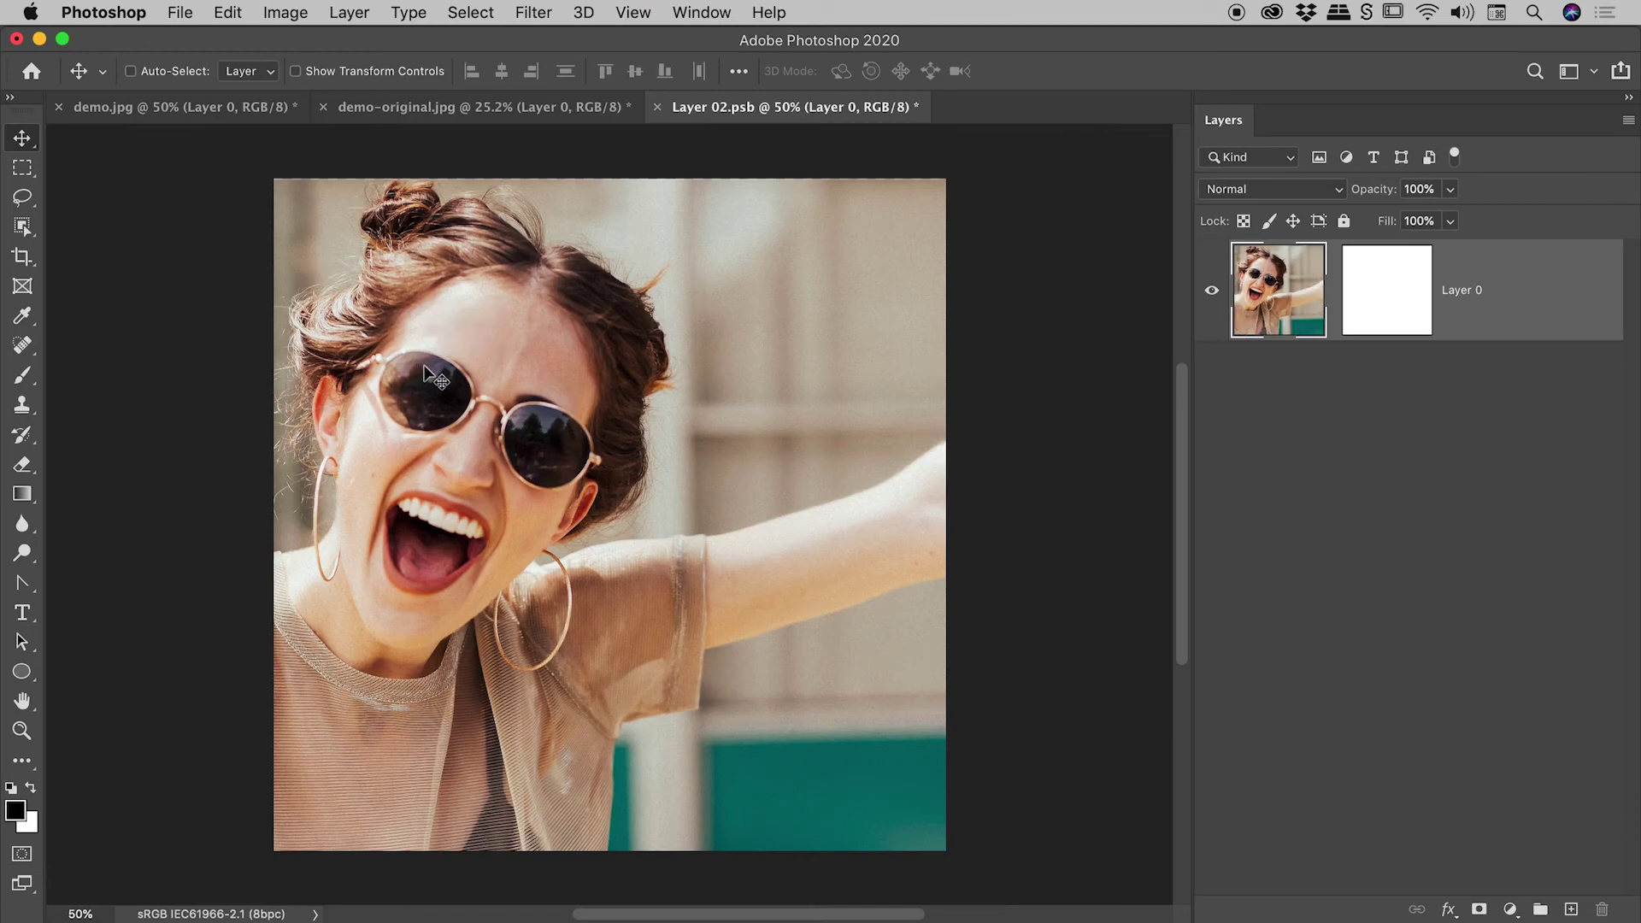
# Save the smart object's contents and close its document to return to demo-original.jpg.
pyautogui.click(183, 15)
pyautogui.click(243, 255)
pyautogui.click(181, 13)
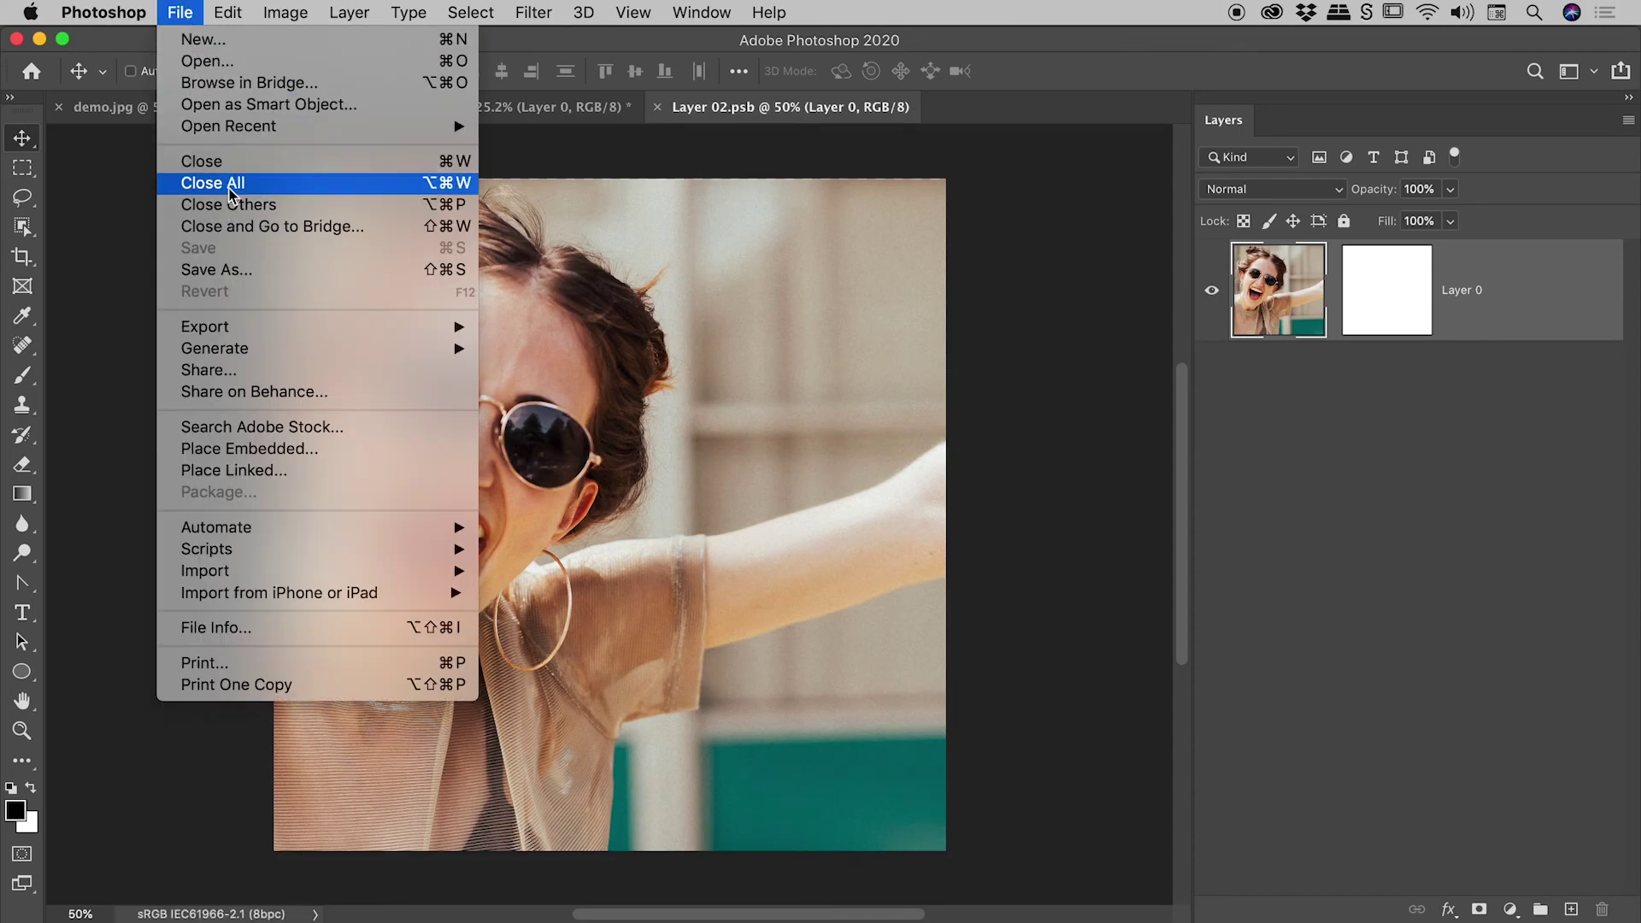
pyautogui.click(229, 165)
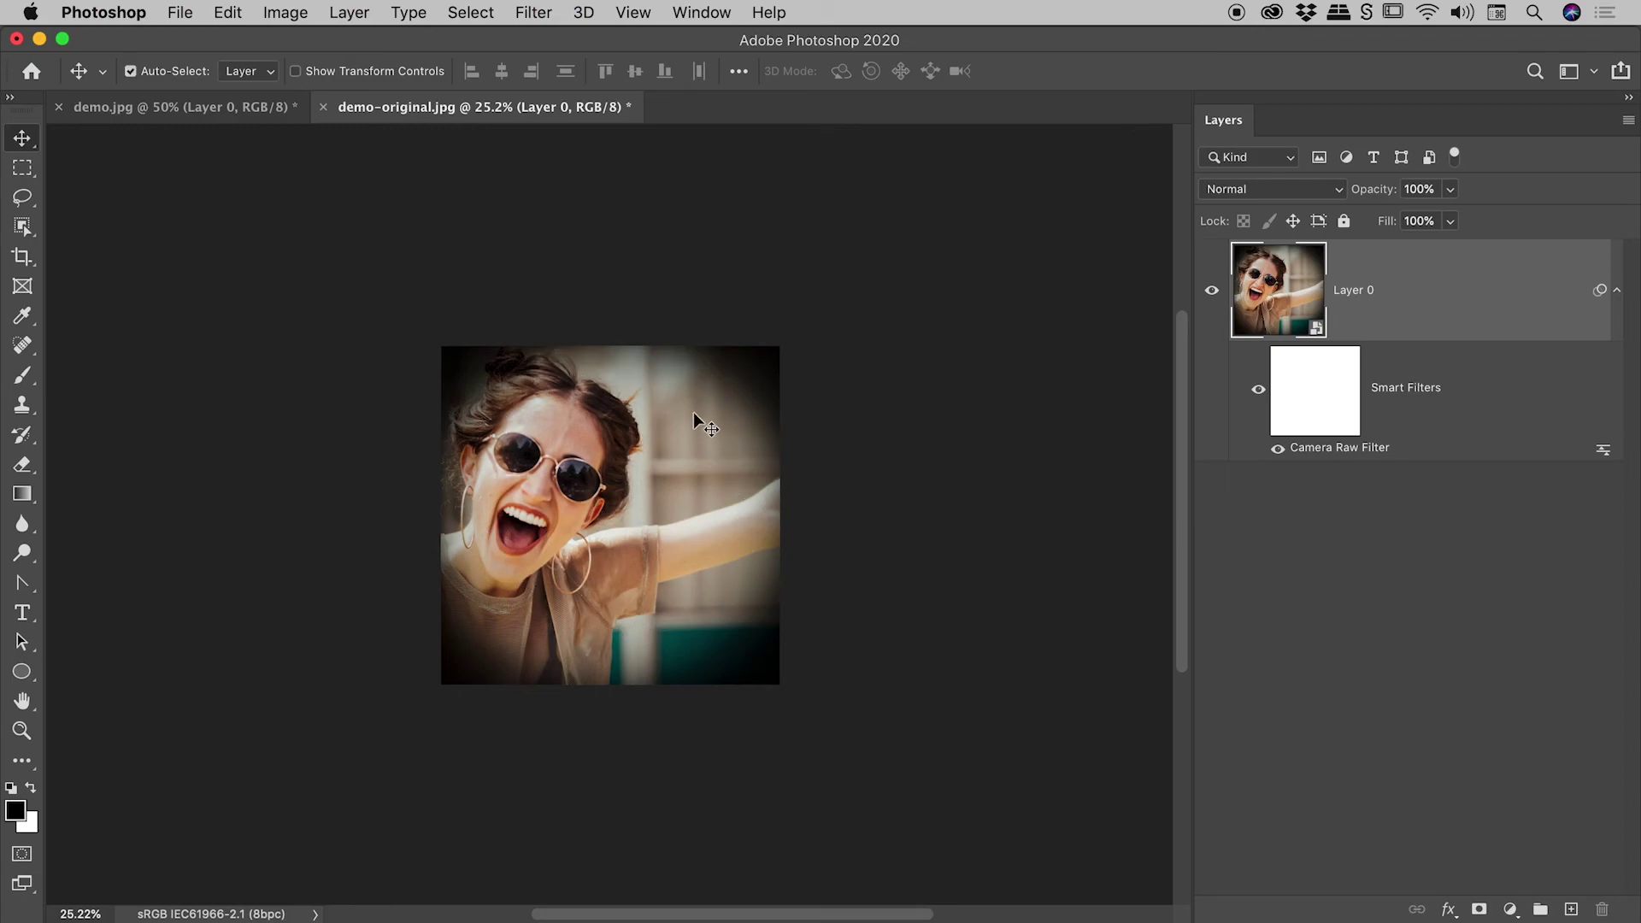
# Compare the photo's old and new positions under the vignette by undoing and redoing the smart object update.
pyautogui.moveTo(693, 413); pyautogui.dragTo(783, 407)
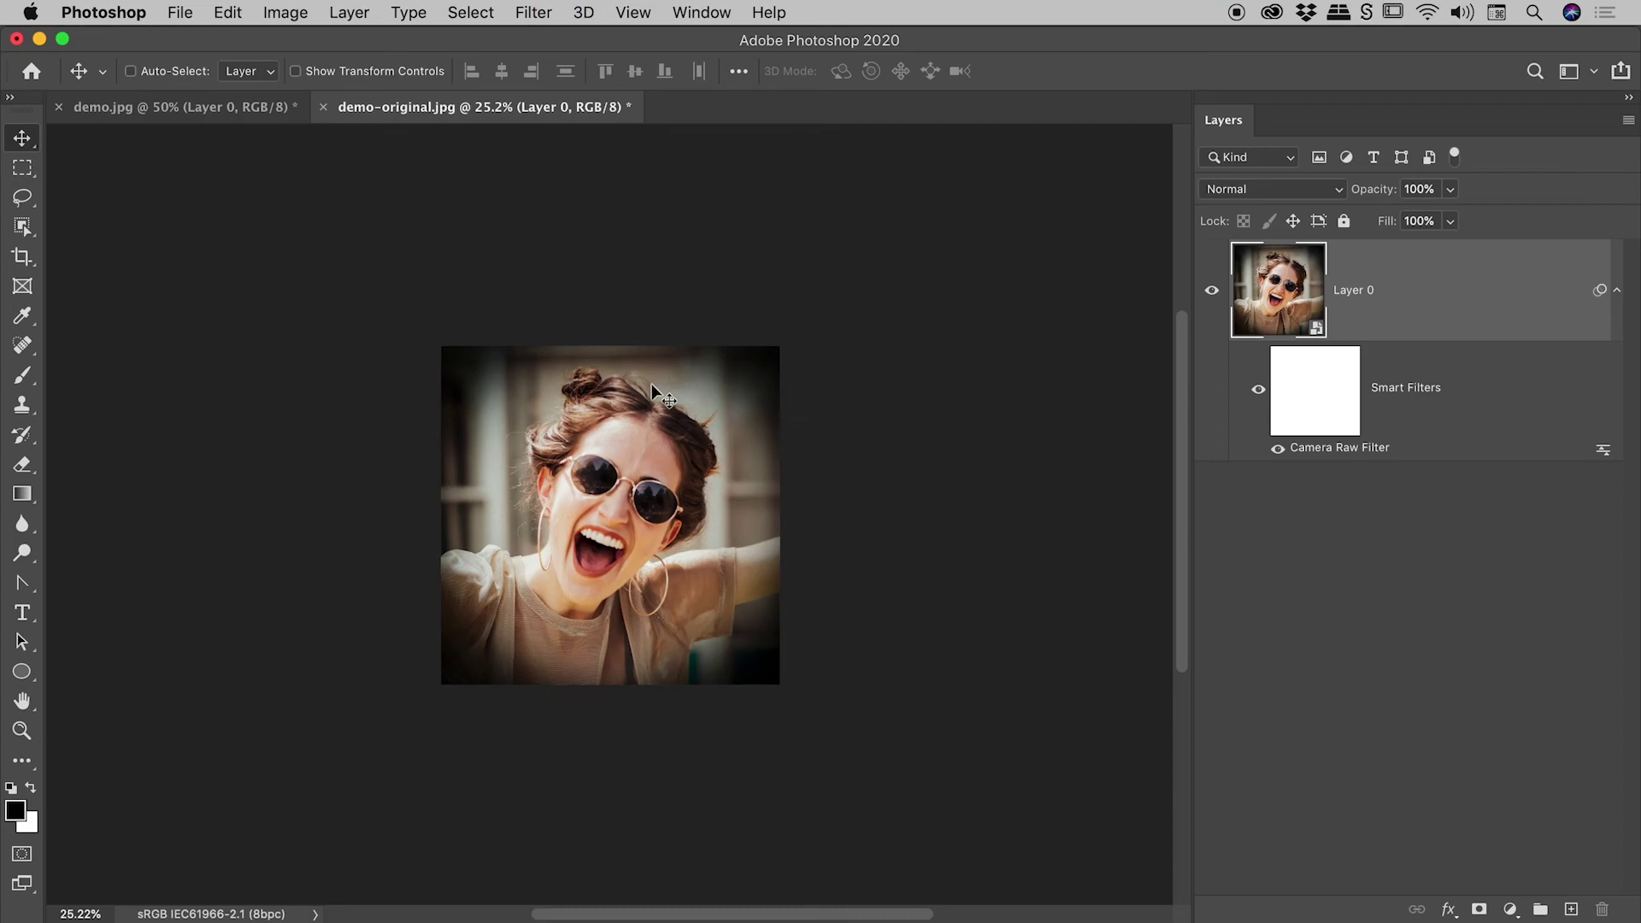
pyautogui.press('super+z')
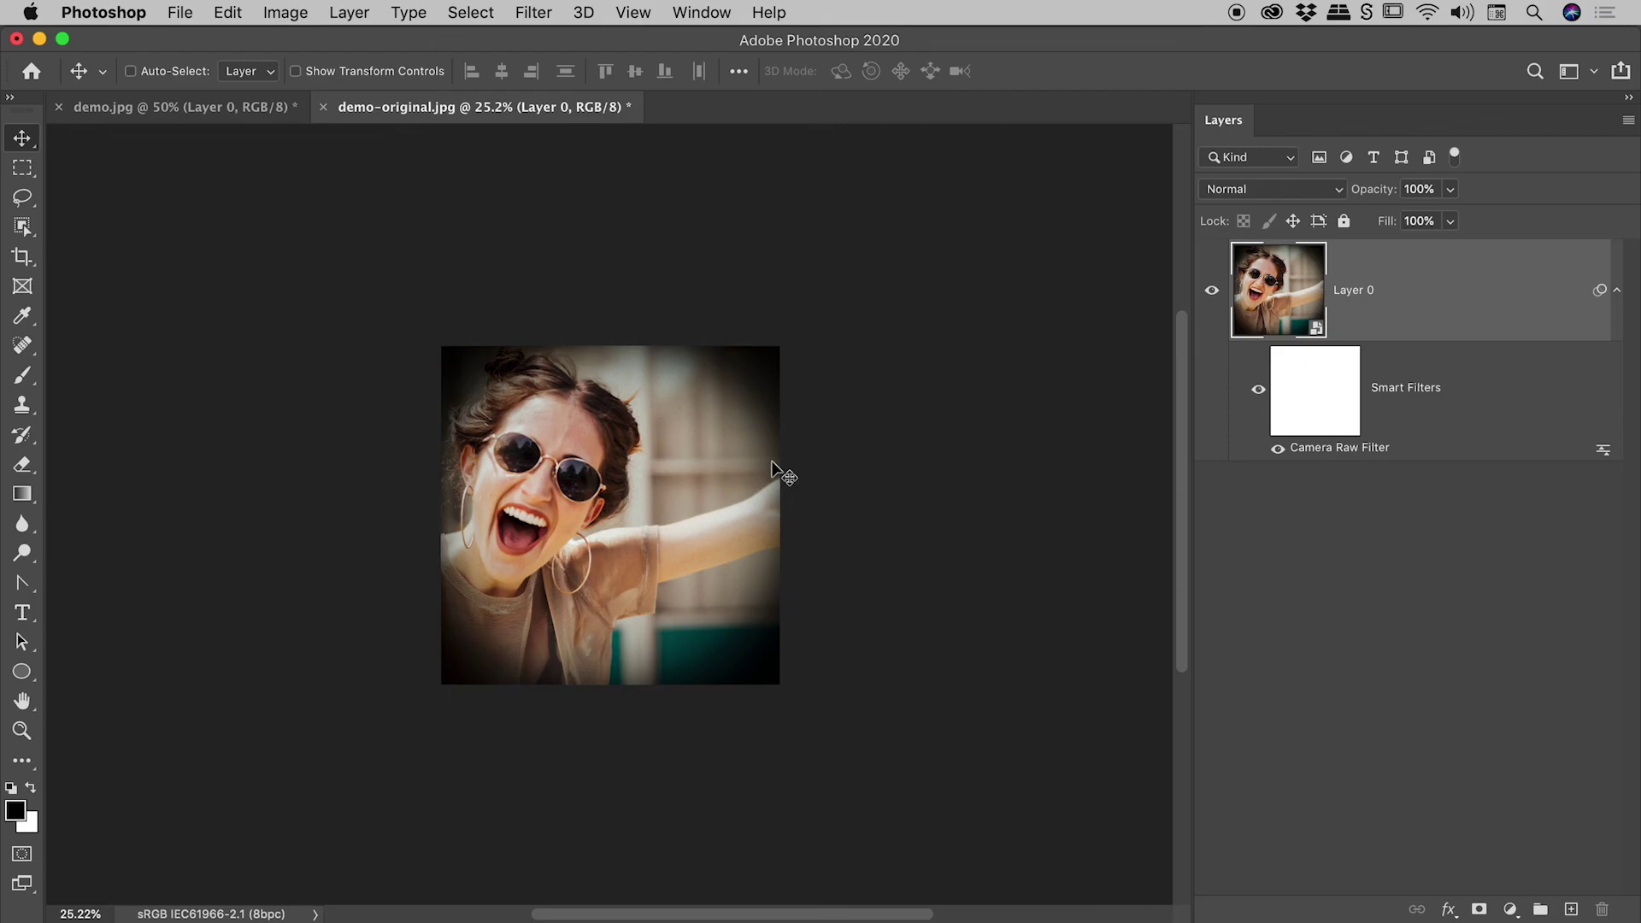
# Start the Camera Raw filter on the smart object layer in demo-original.jpg.
pyautogui.click(533, 12)
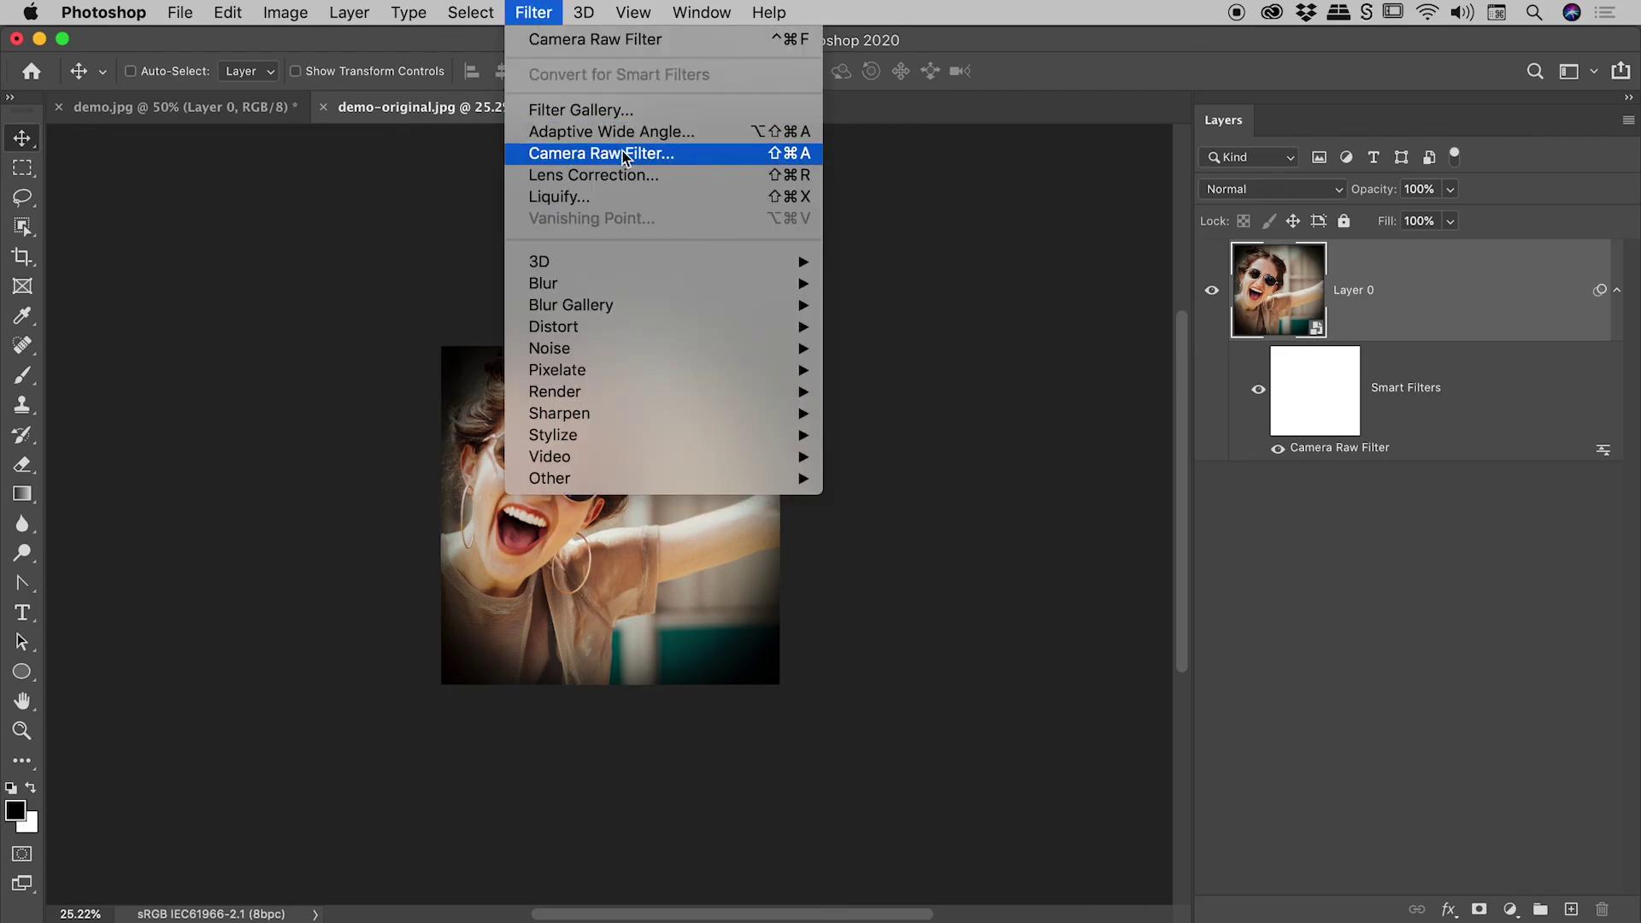